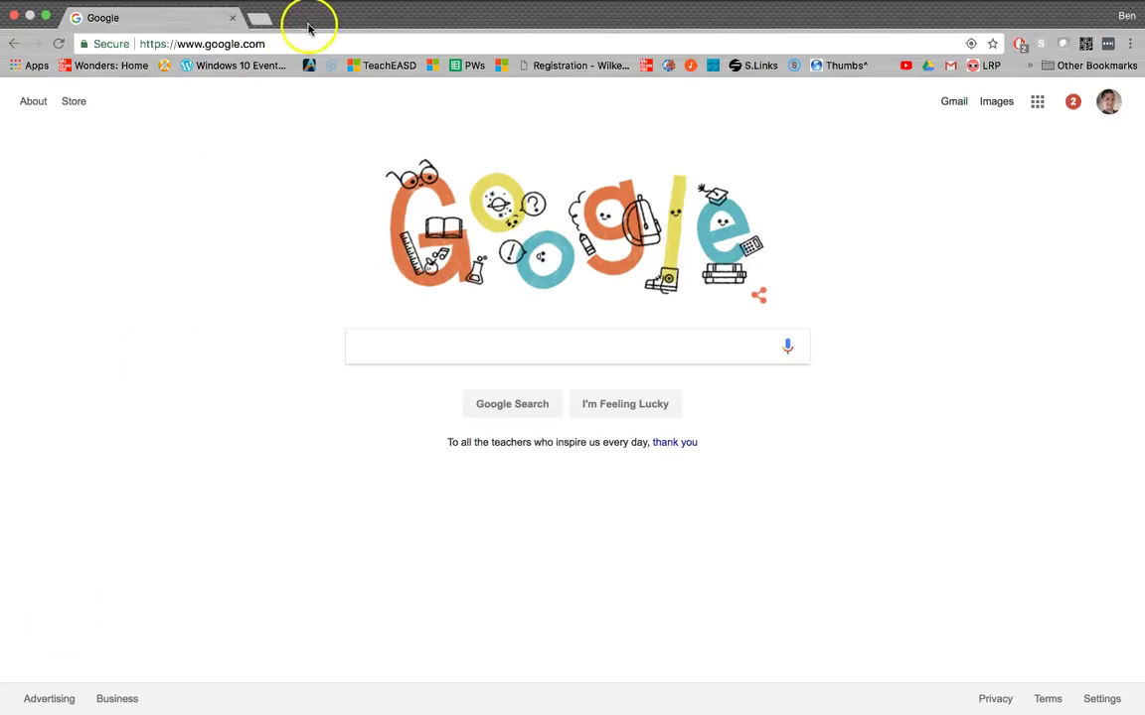
- Go to google.com/earth and launch the web version of Google Earth
click(301, 42)
click(301, 44)
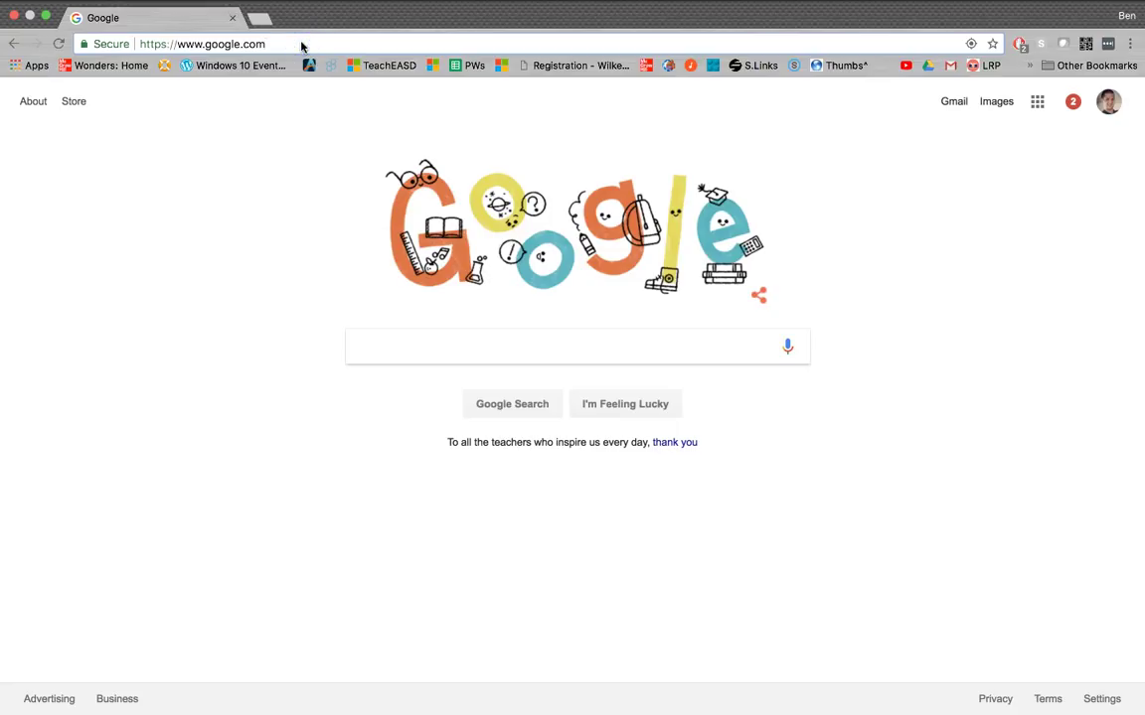
text(/ear)
key(BackSpace)
key(BackSpace)
key(BackSpace)
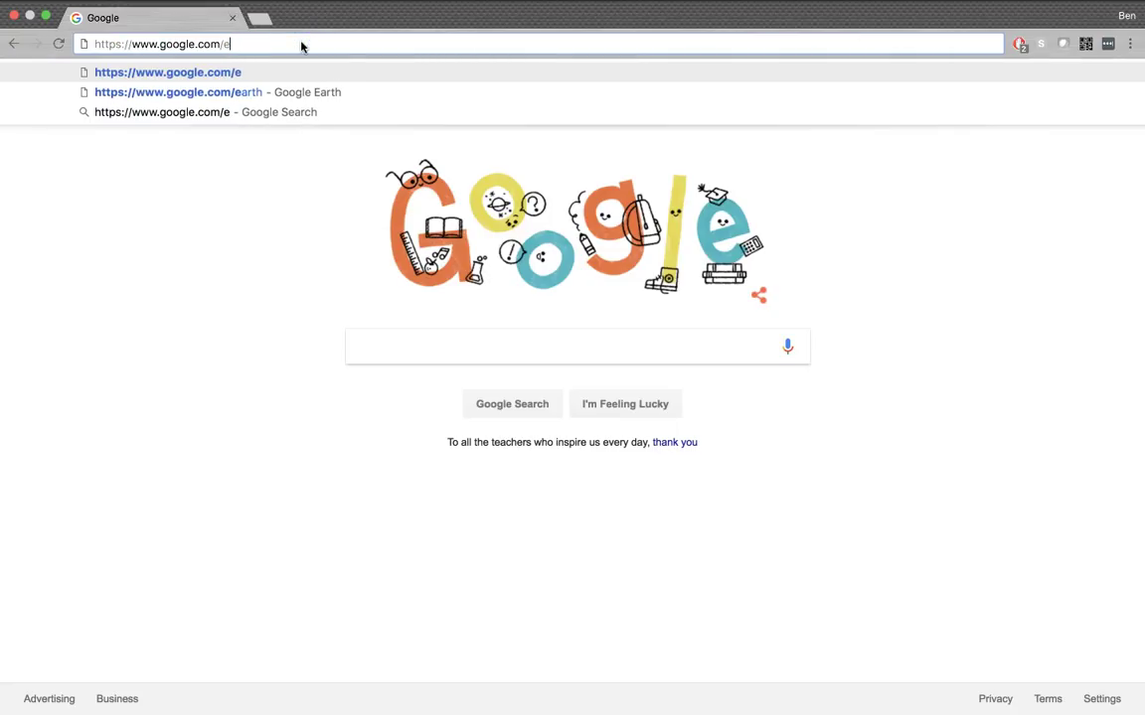
text(arth)
key(Return)
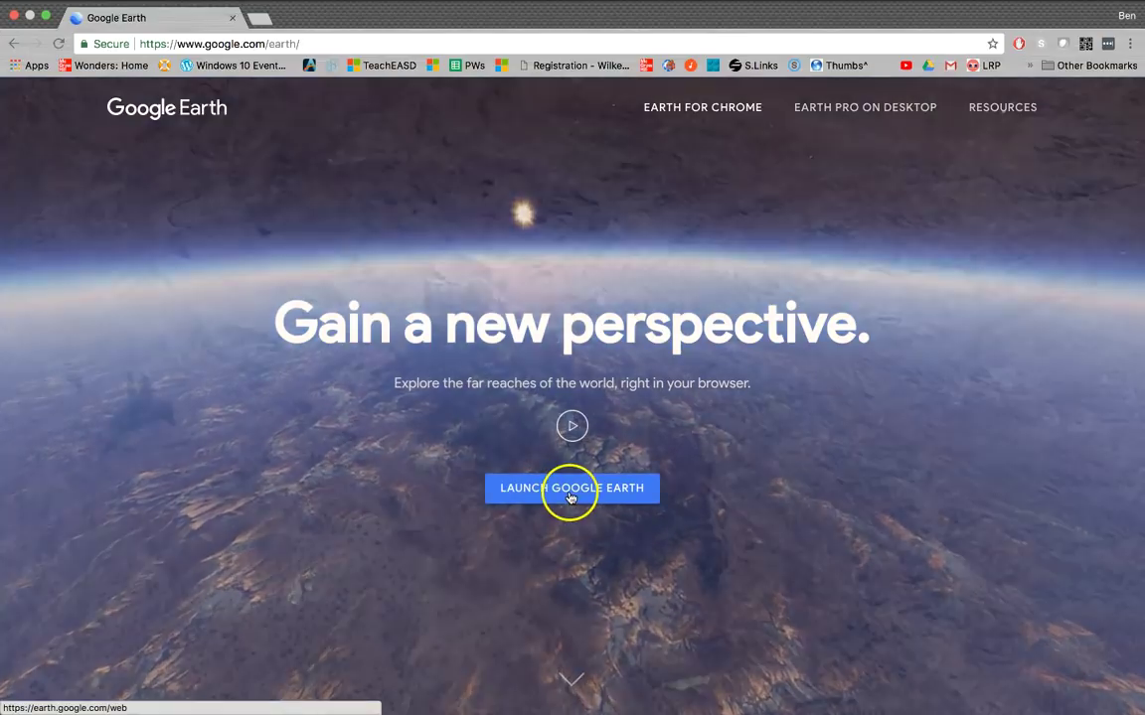
click(570, 495)
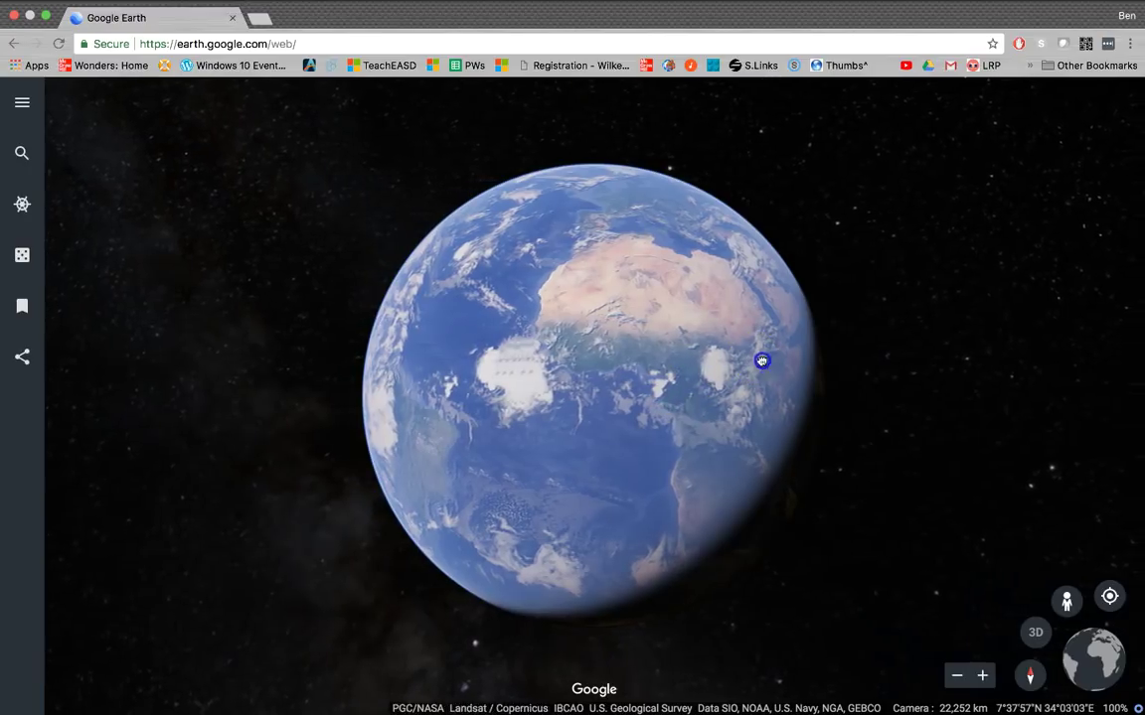
- Spin the globe to look over Asia and Australia, and bring Africa back into view
drag(761, 359, 467, 360)
drag(730, 307, 484, 299)
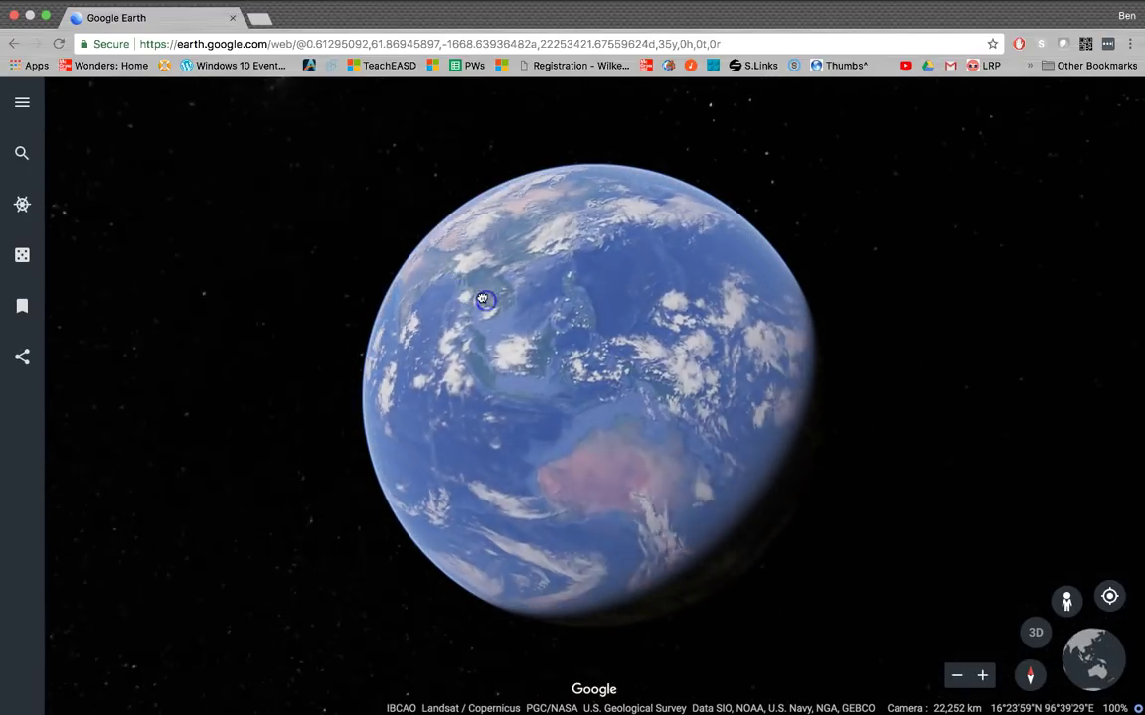
drag(723, 332, 768, 359)
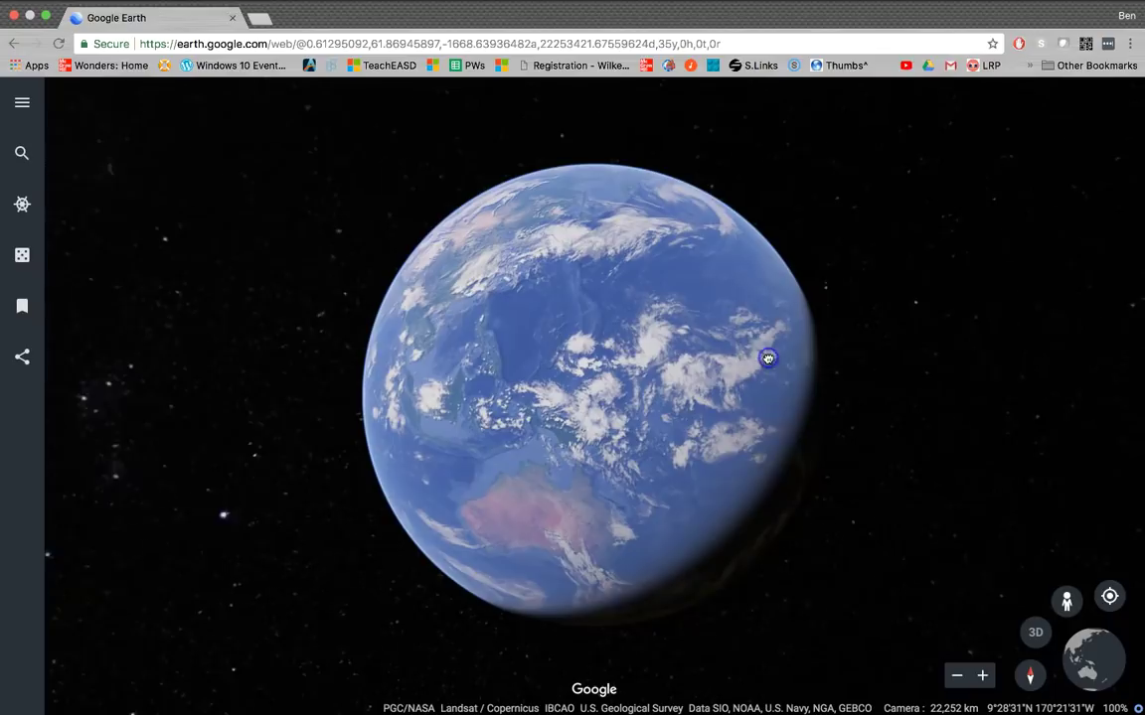
drag(483, 343, 611, 352)
drag(522, 301, 650, 319)
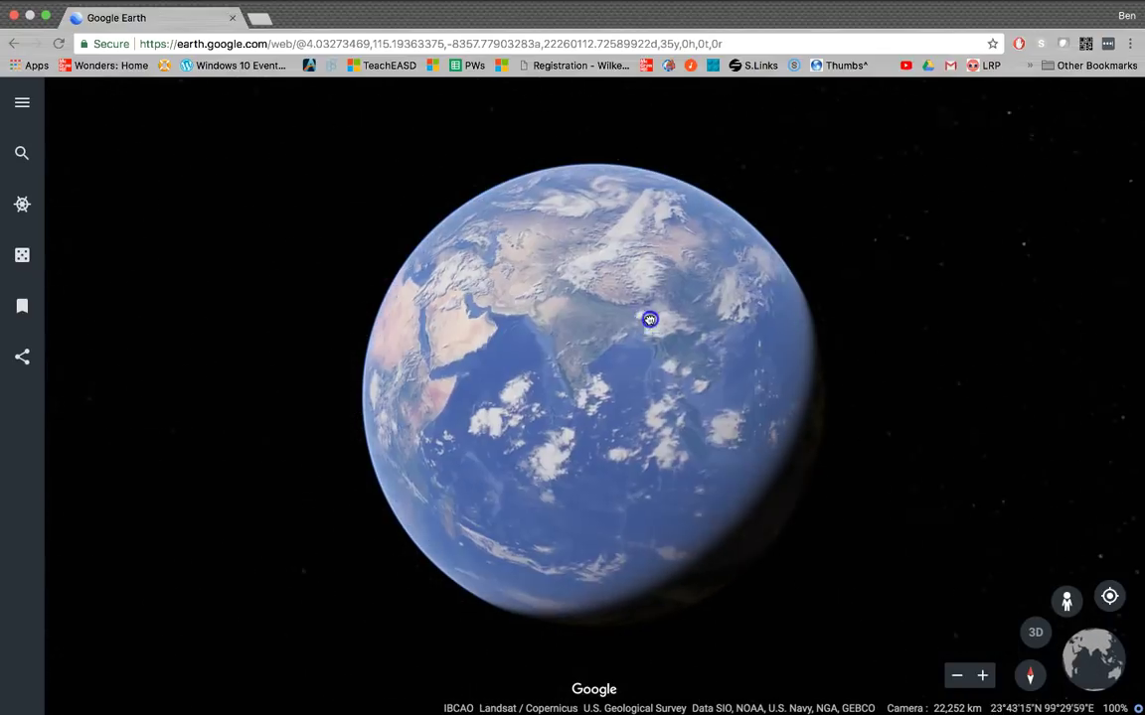
drag(528, 357, 720, 359)
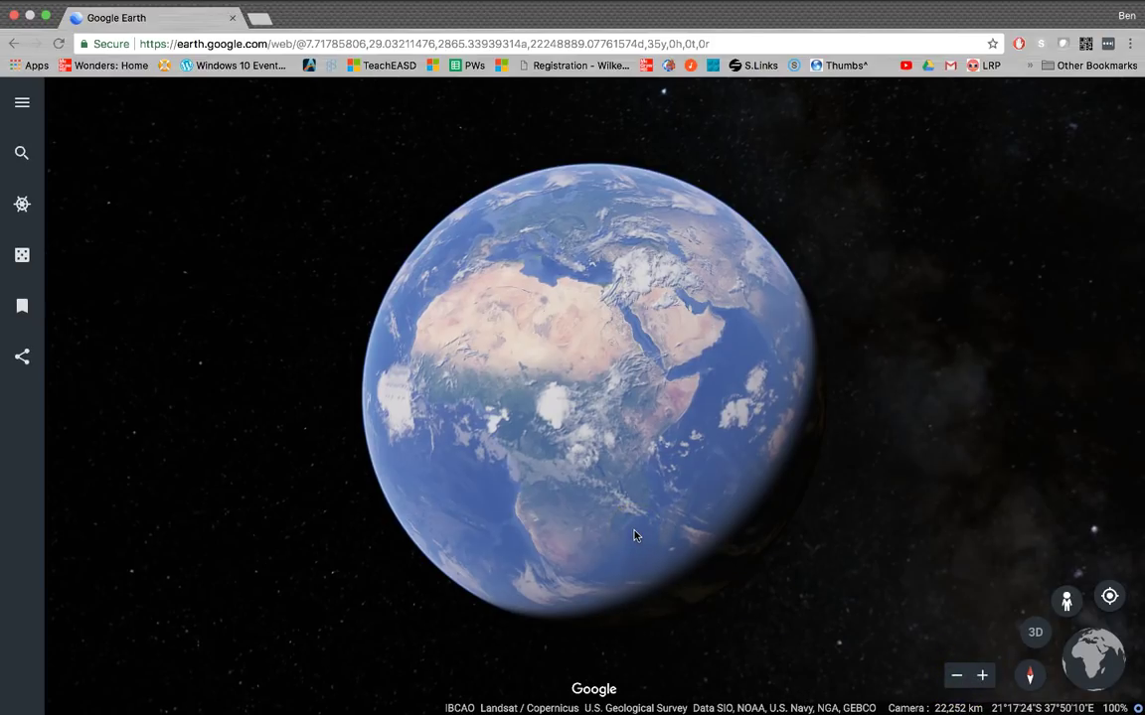
- Take a closer look at Africa, zoom back out, and rotate the globe past the Americas to the Pacific
double_click(642, 493)
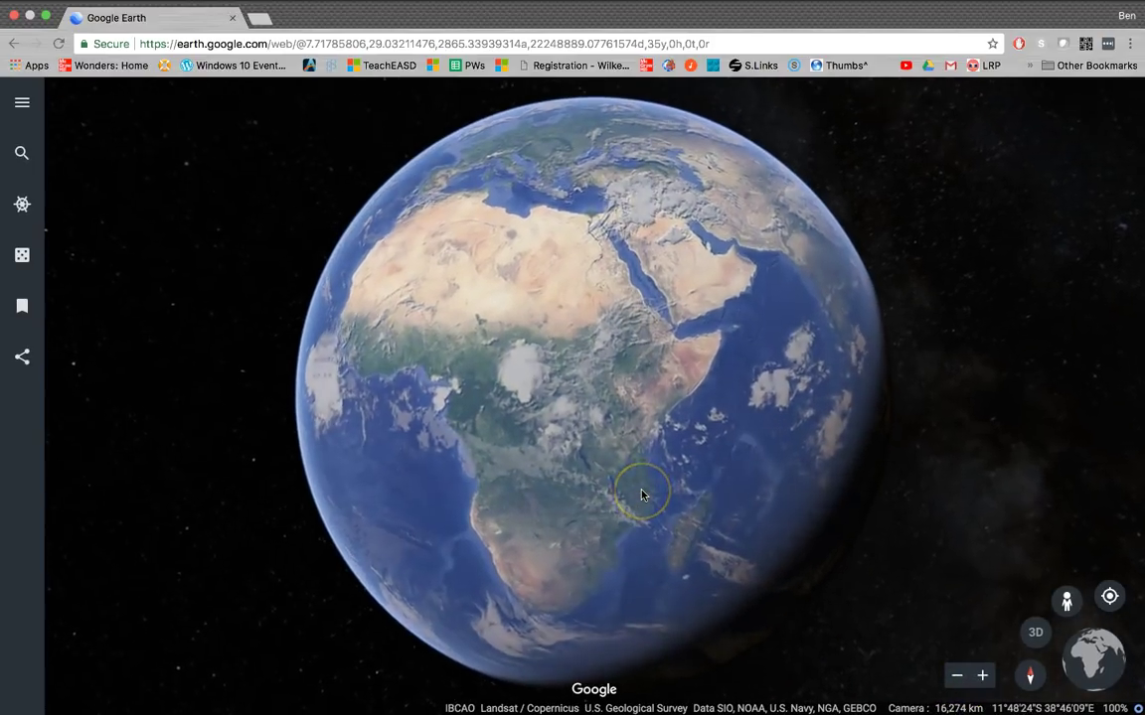
scroll(641, 493, down, 3)
drag(516, 386, 654, 347)
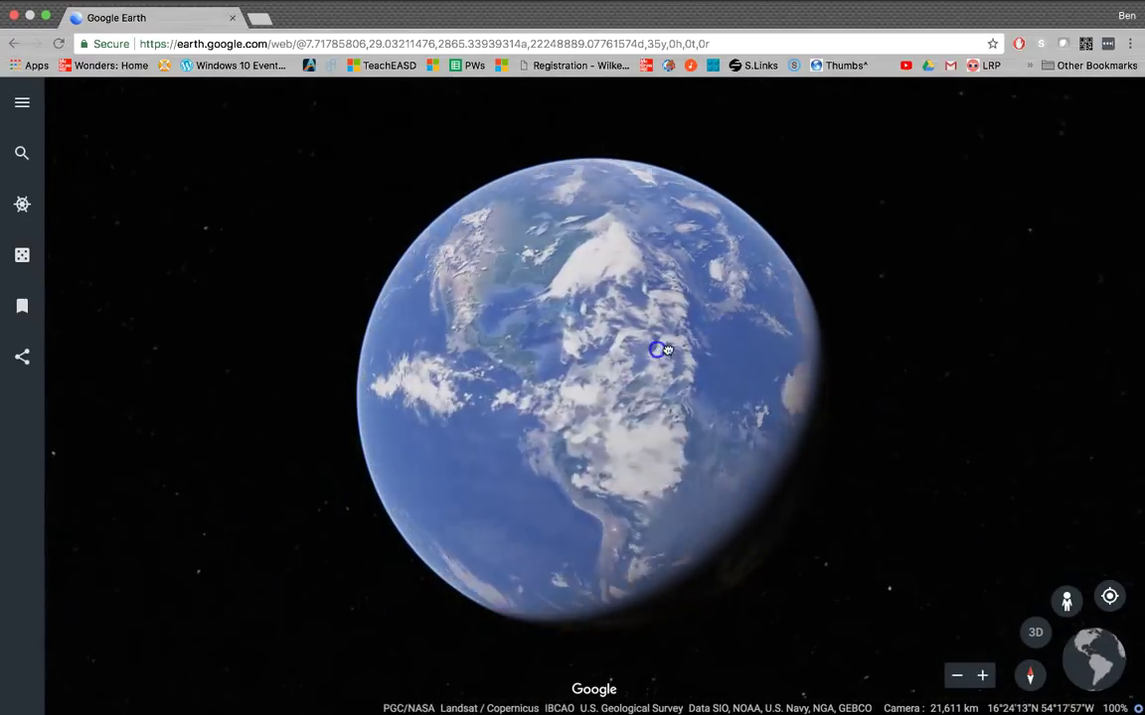
drag(566, 354, 668, 349)
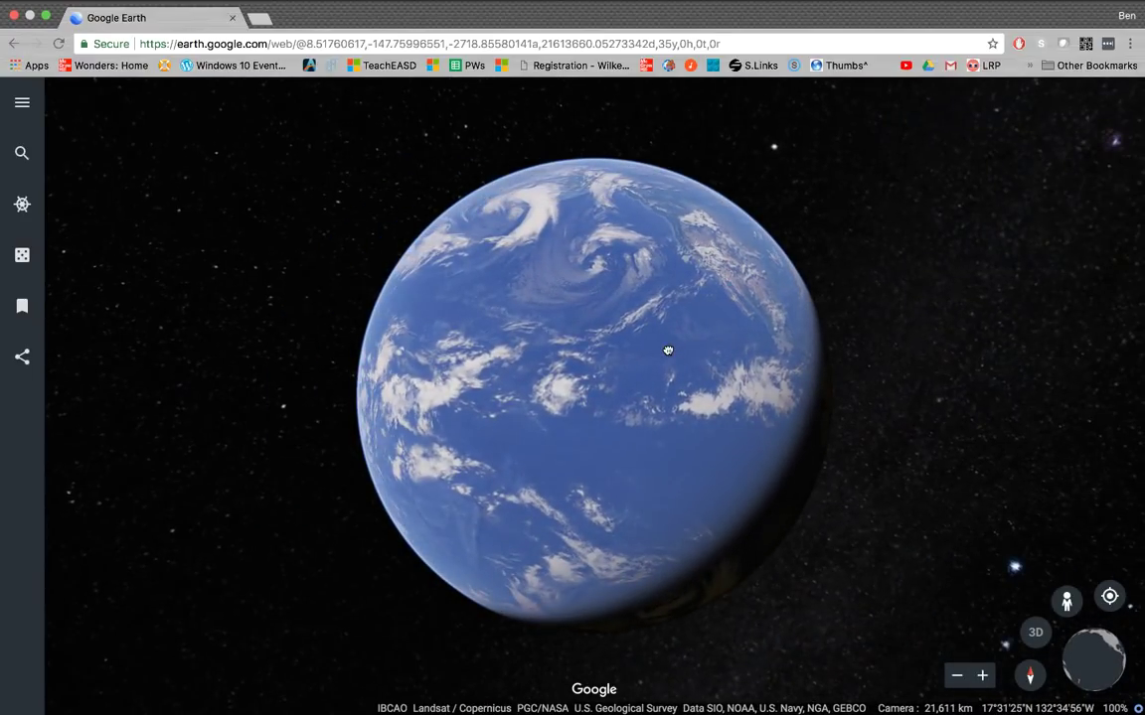
- Search for "mount rs" and fly to the suggested Mount Rushmore National Memorial in South Dakota
click(27, 157)
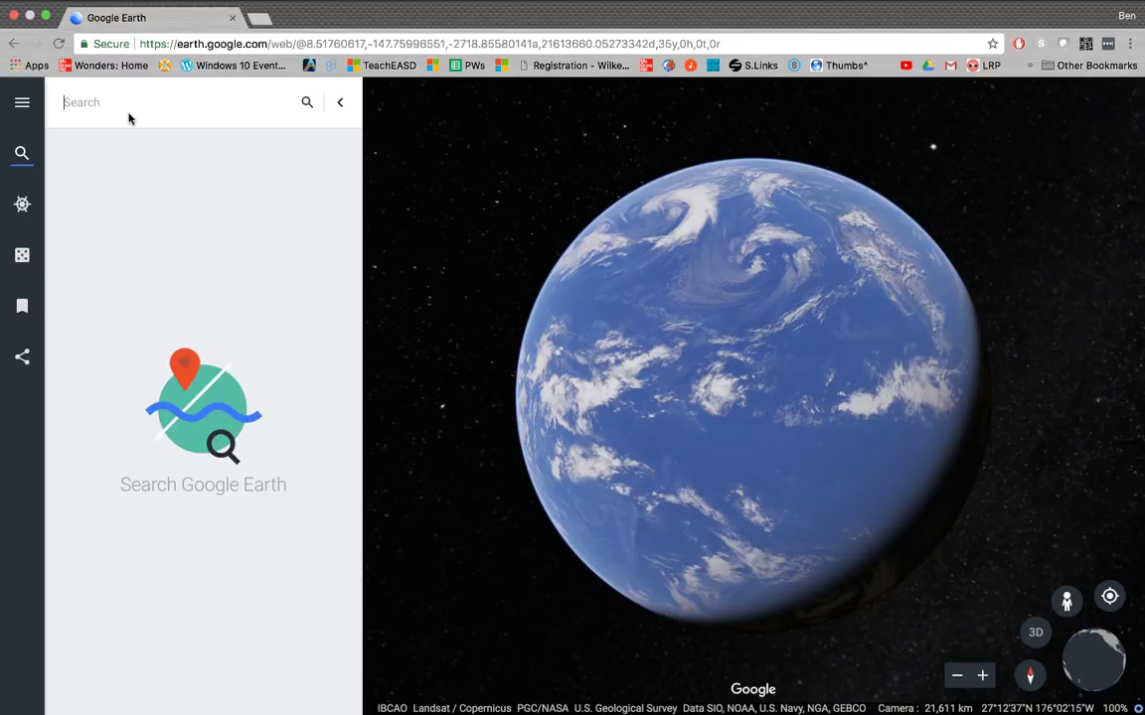
text(mount)
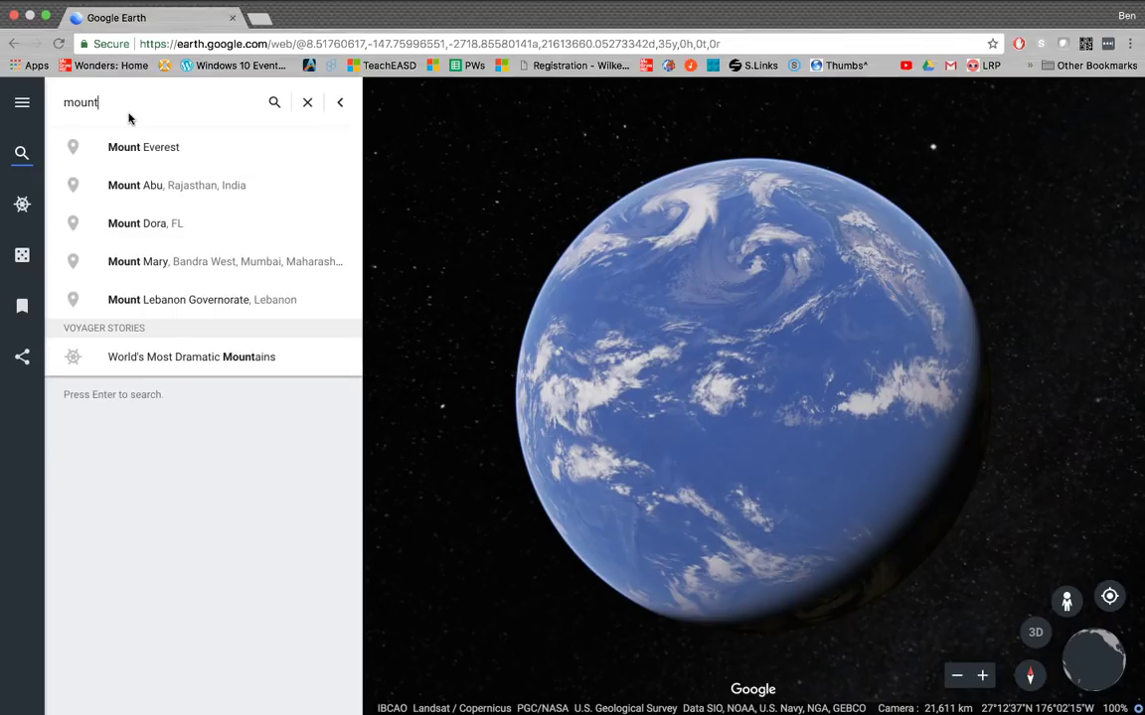
text( rs)
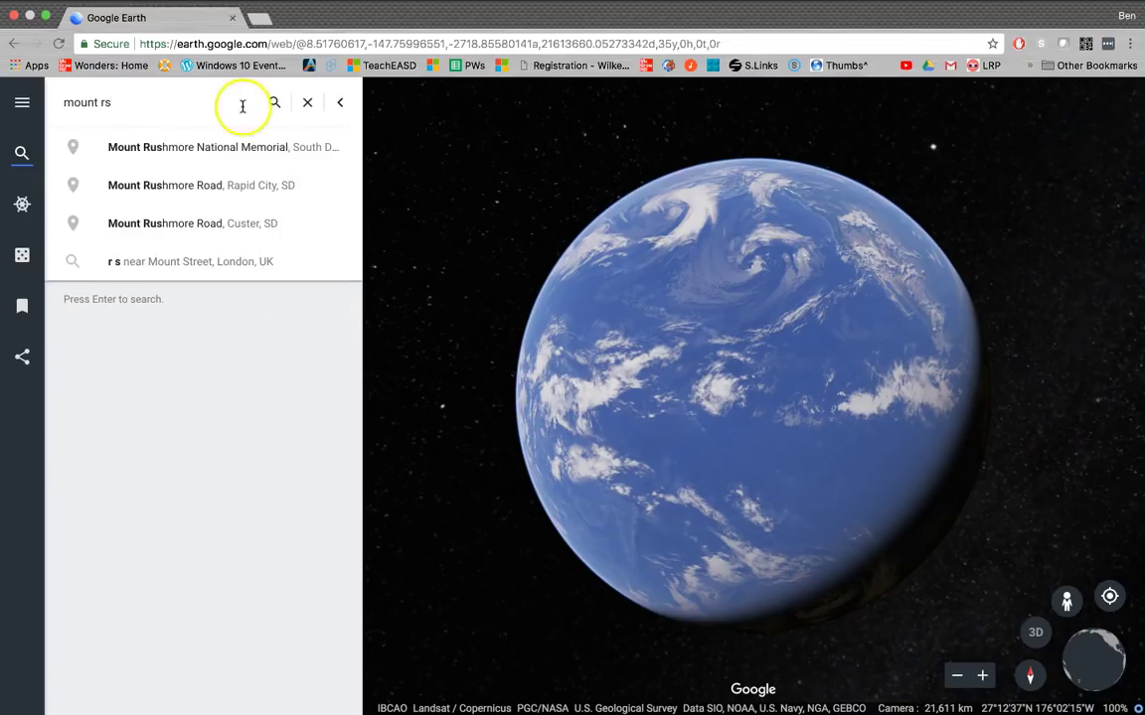
click(196, 149)
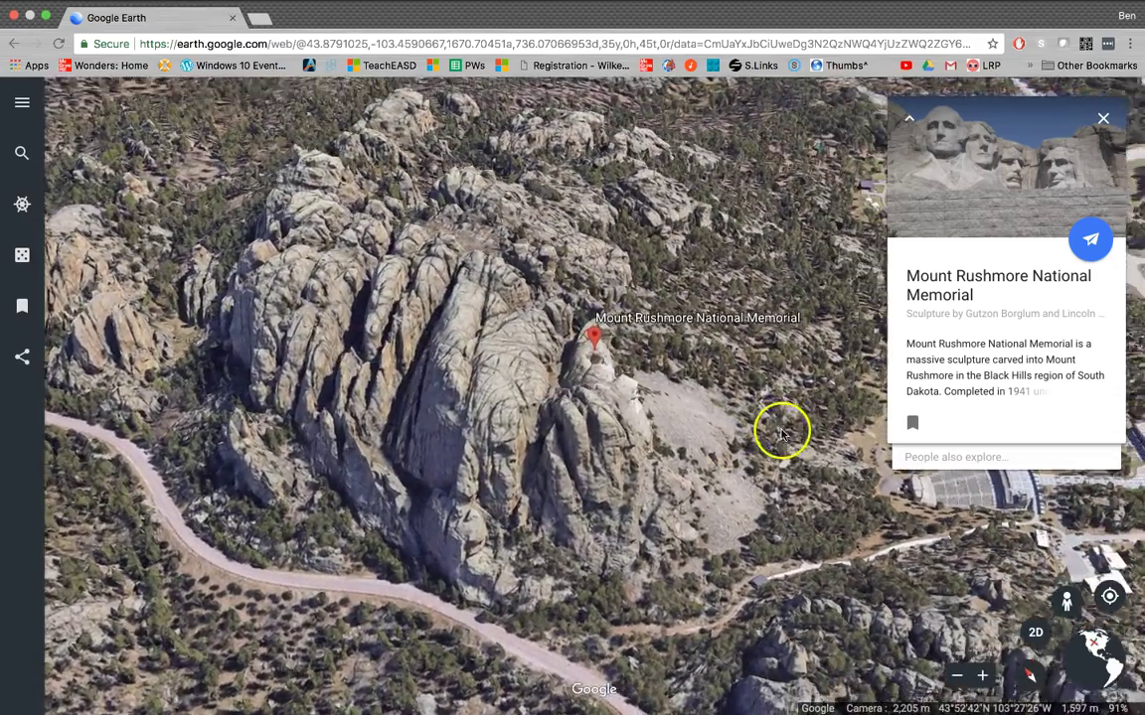
- Pan, rotate and tilt the 3D terrain around Mount Rushmore until the carved faces are seen from the front
drag(781, 433, 478, 378)
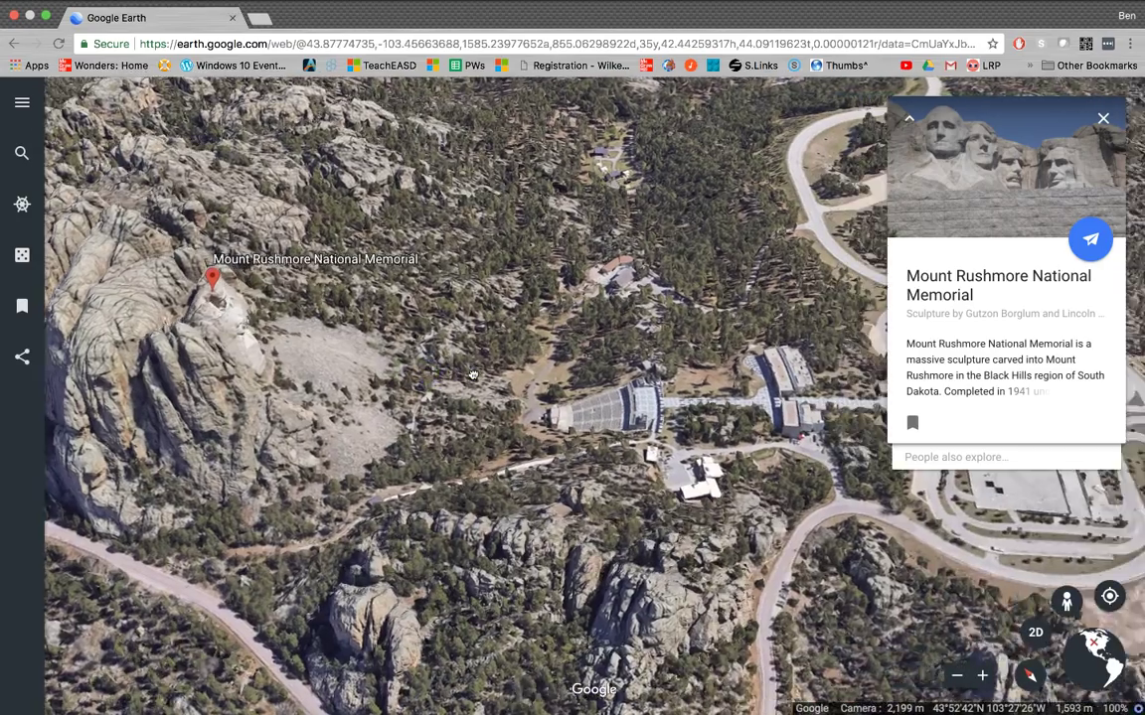
key(Right)
key(Left)
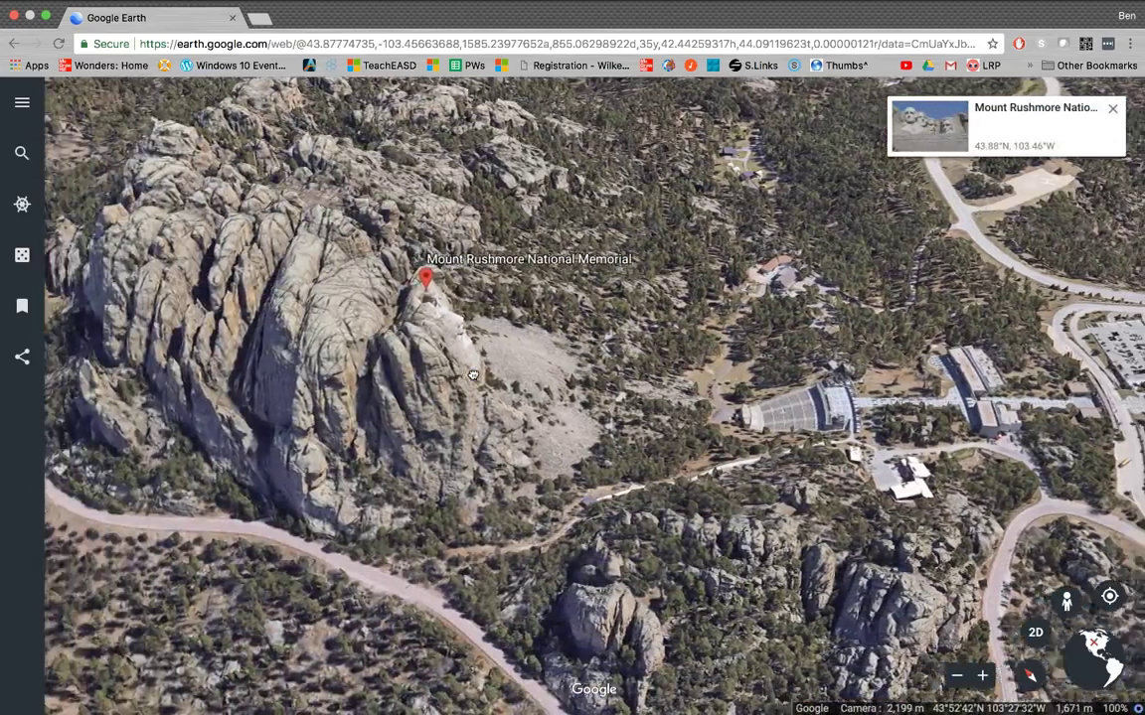
key(Right)
shift+drag(382, 375, 196, 325)
shift+drag(358, 341, 318, 319)
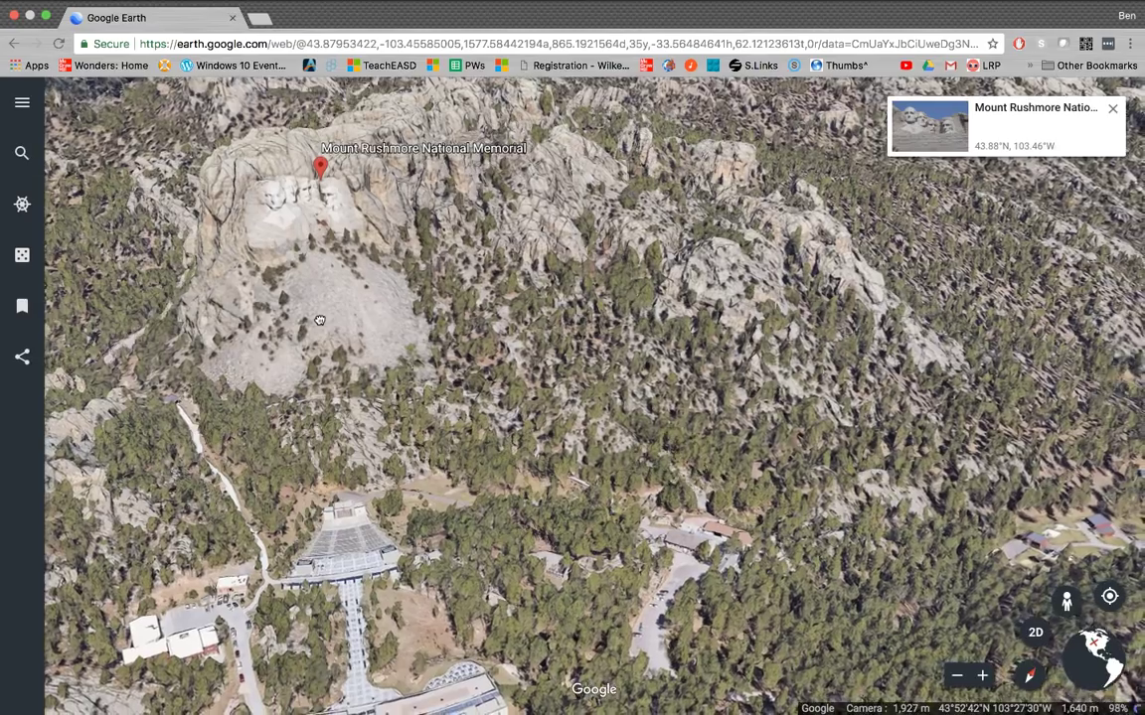
- Look over the grounds below the sculpture, from the amphitheater and central walkway down to the parking areas
shift+drag(319, 320, 326, 284)
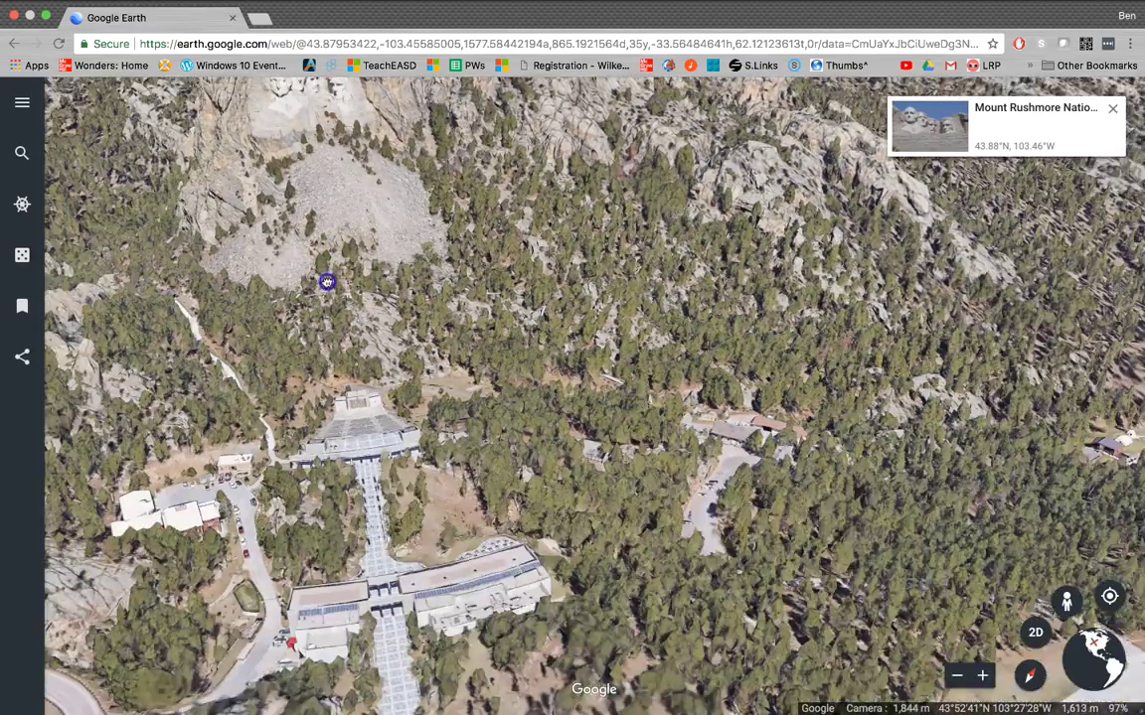
drag(301, 396, 330, 331)
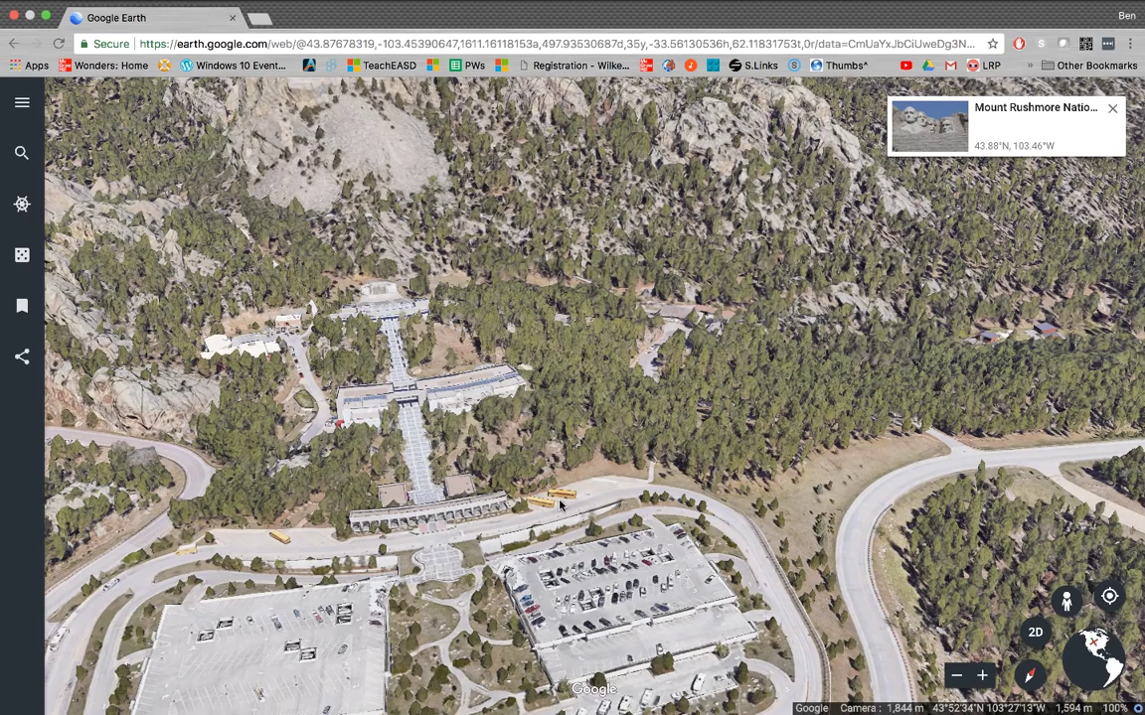
double_click(498, 457)
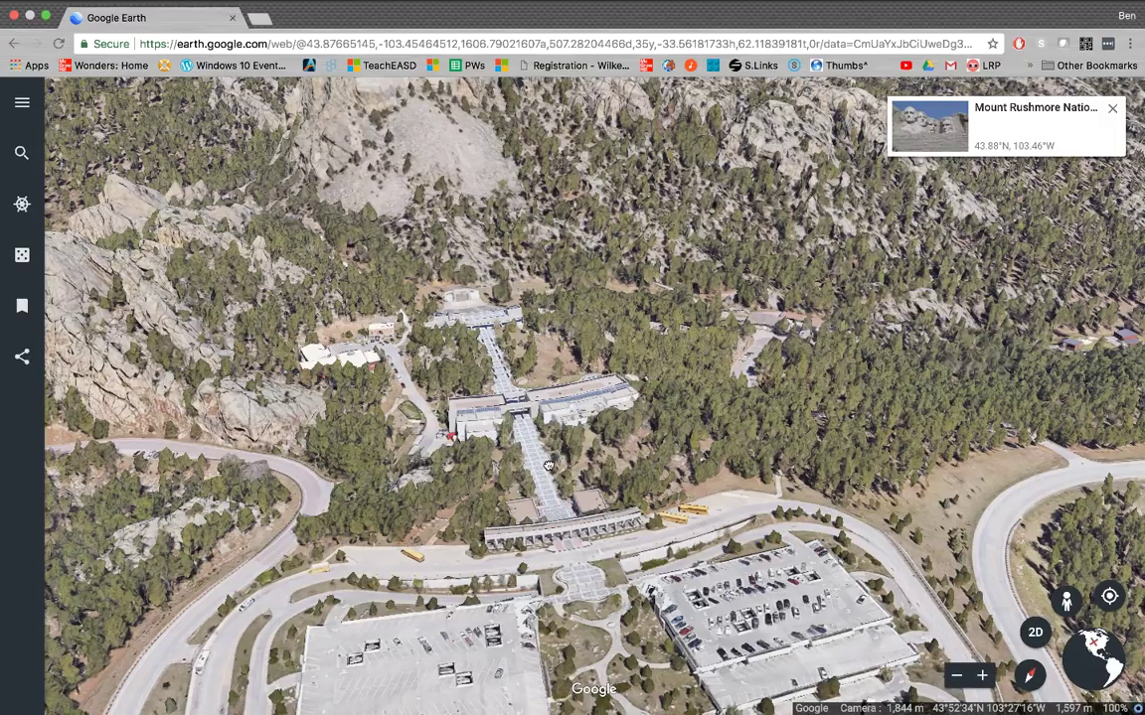
- Enter Street View by dropping Pegman on the highlighted walkway in front of the Mount Rushmore amphitheater
click(980, 568)
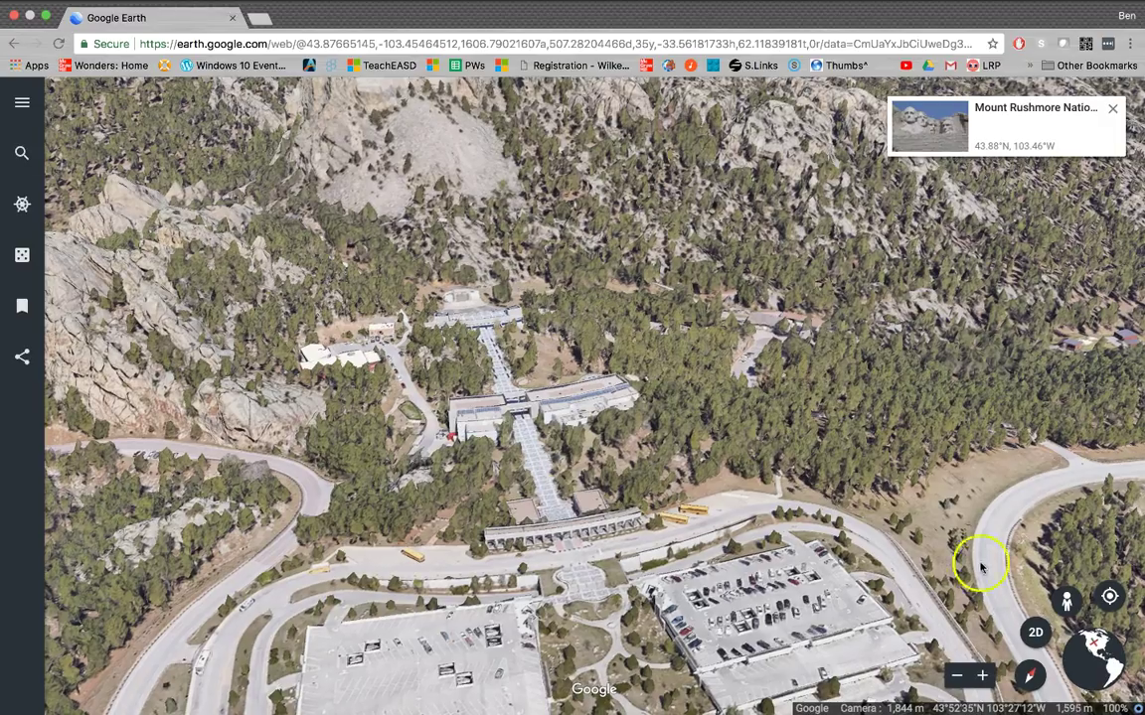
click(1070, 608)
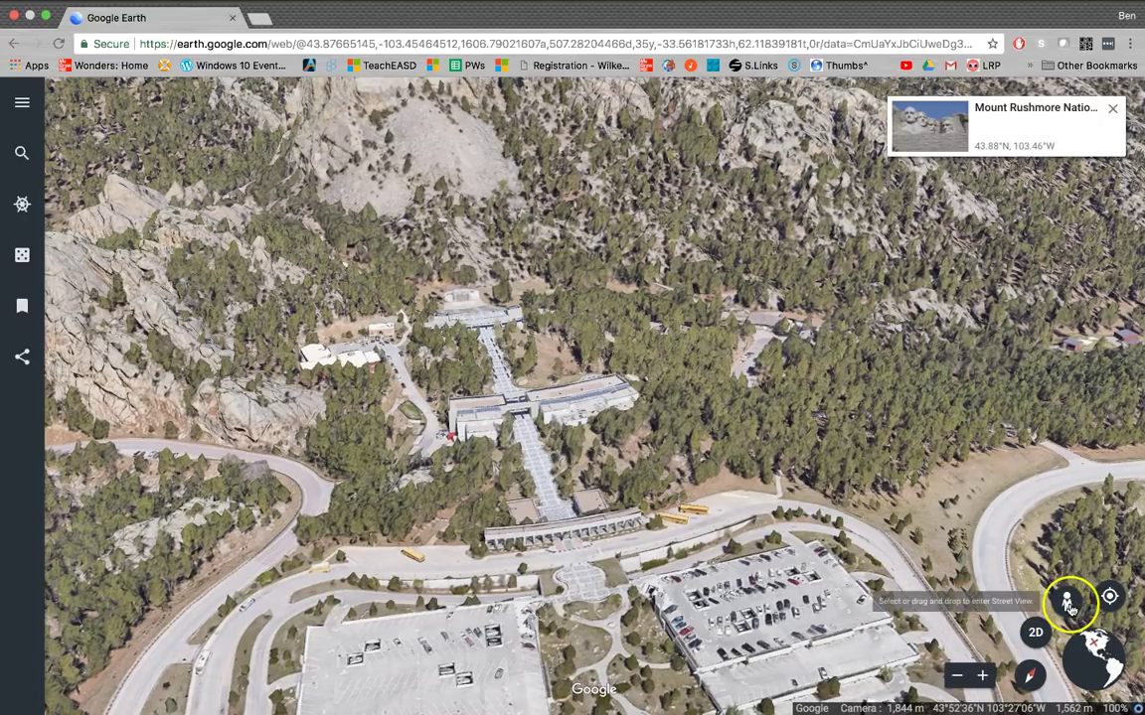
drag(1070, 608, 542, 479)
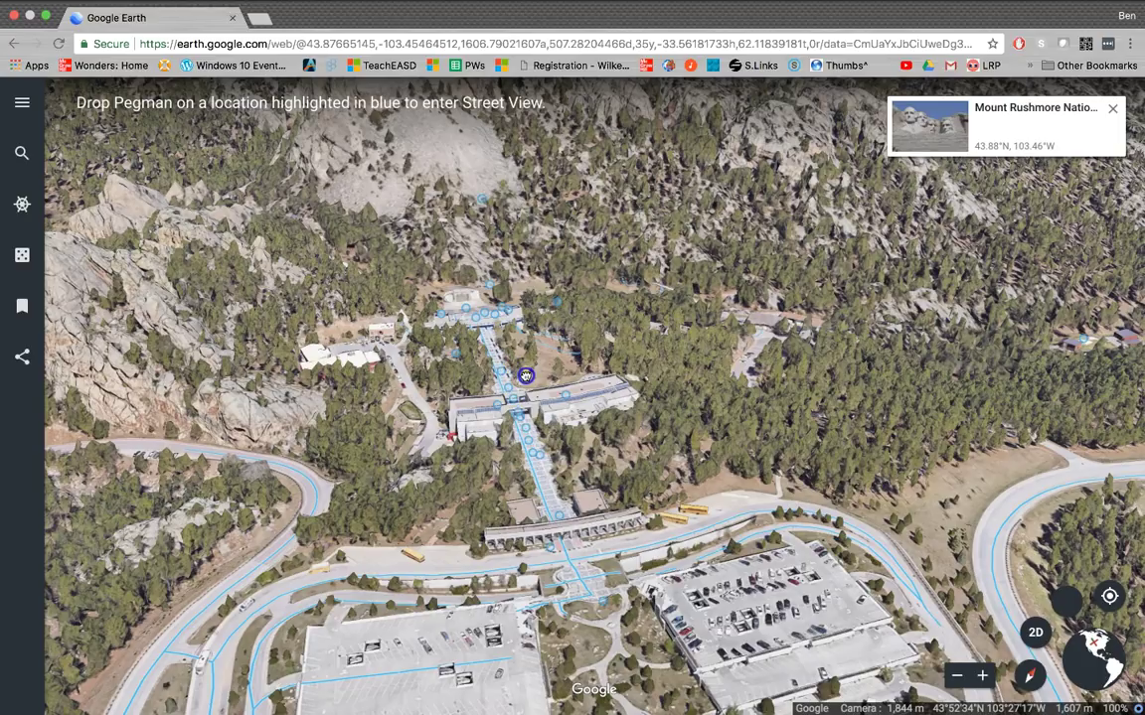
drag(525, 376, 484, 331)
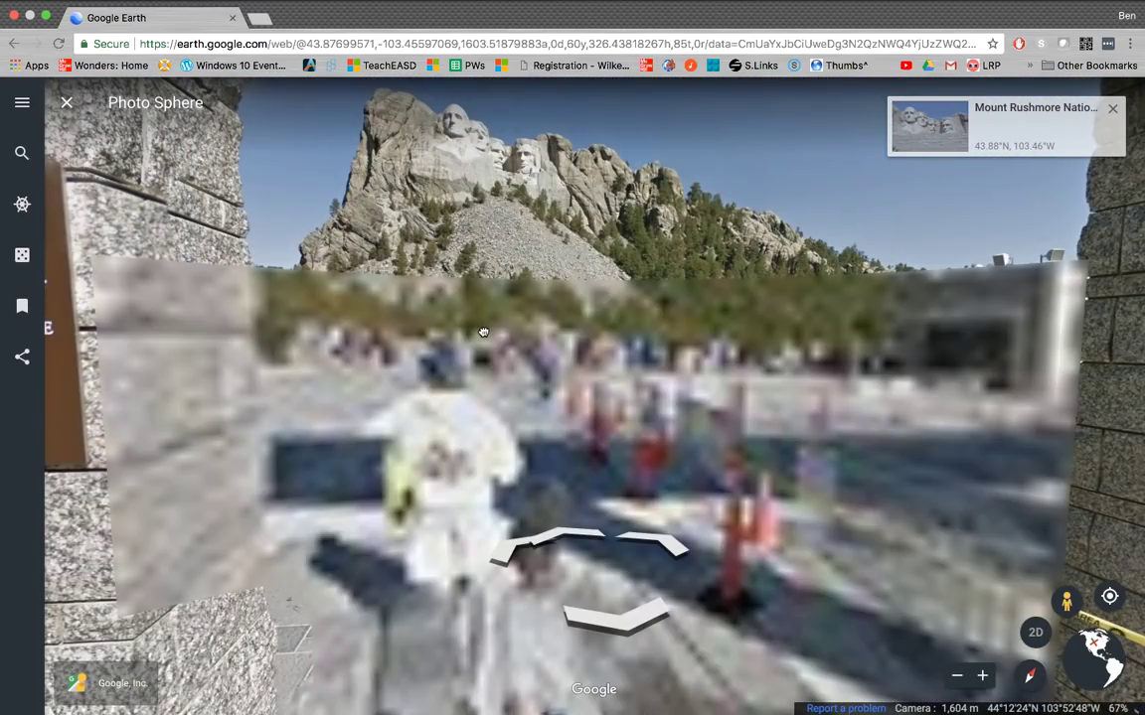
- Look around the photo sphere at the terrace entrance, viewing the sculpture, stone pillars and surrounding trees
drag(596, 258, 710, 340)
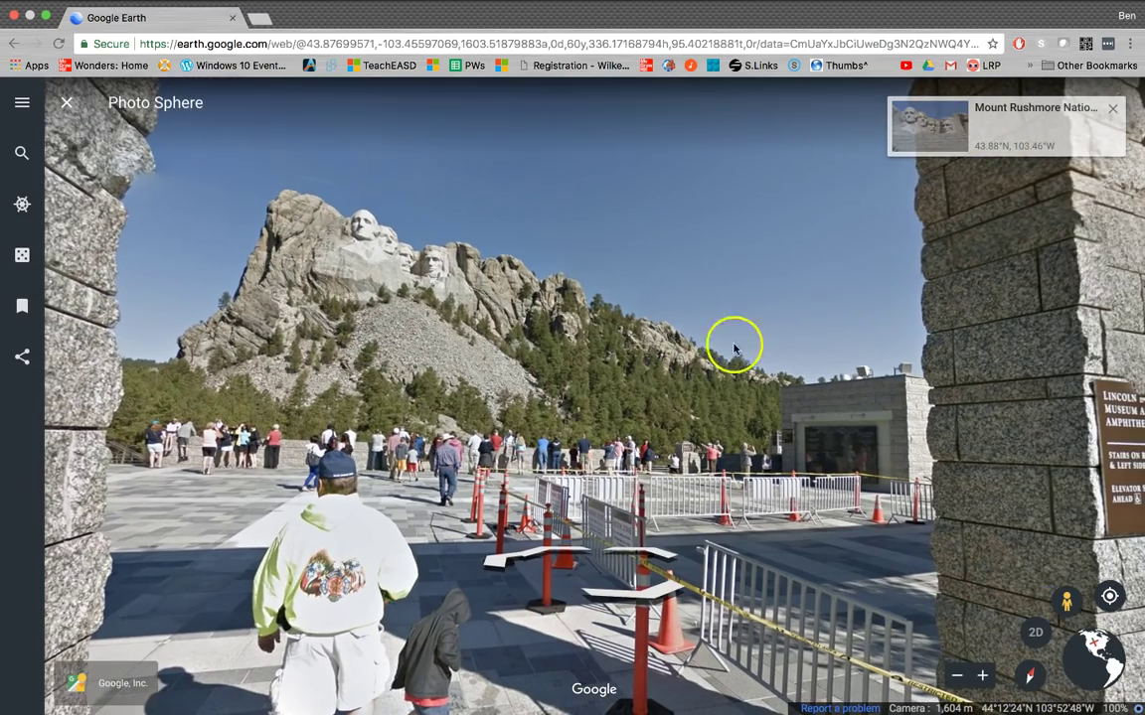
drag(913, 378, 646, 382)
drag(923, 443, 750, 393)
drag(892, 429, 286, 429)
drag(361, 465, 944, 459)
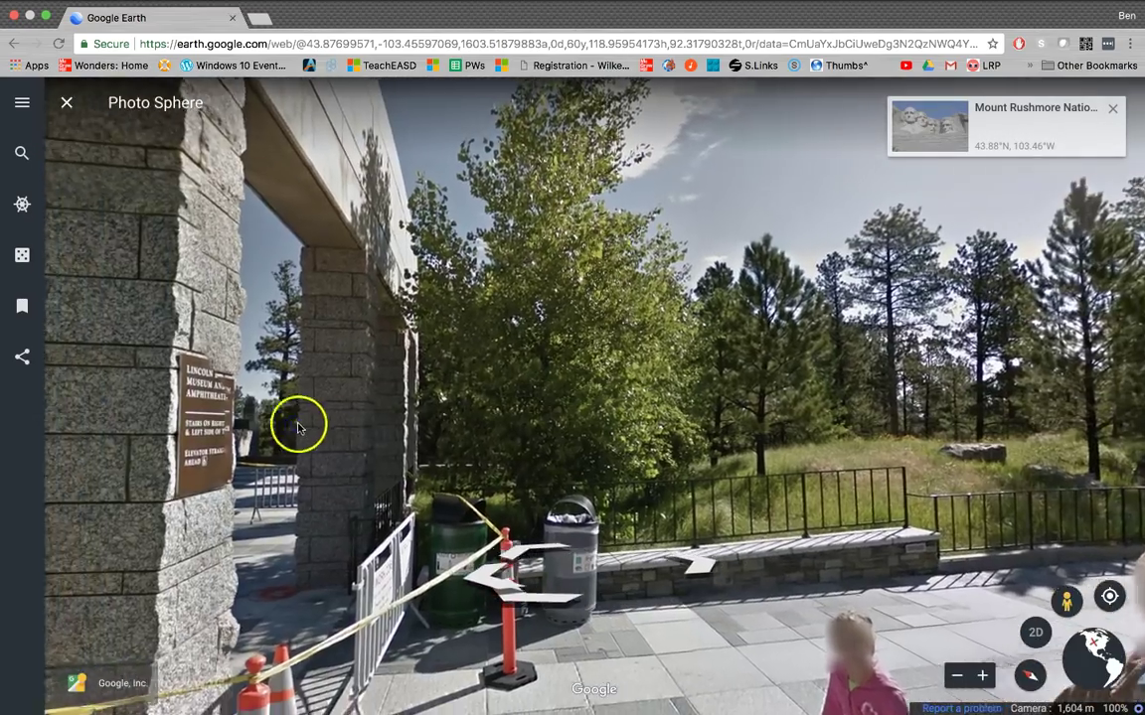
drag(301, 426, 682, 463)
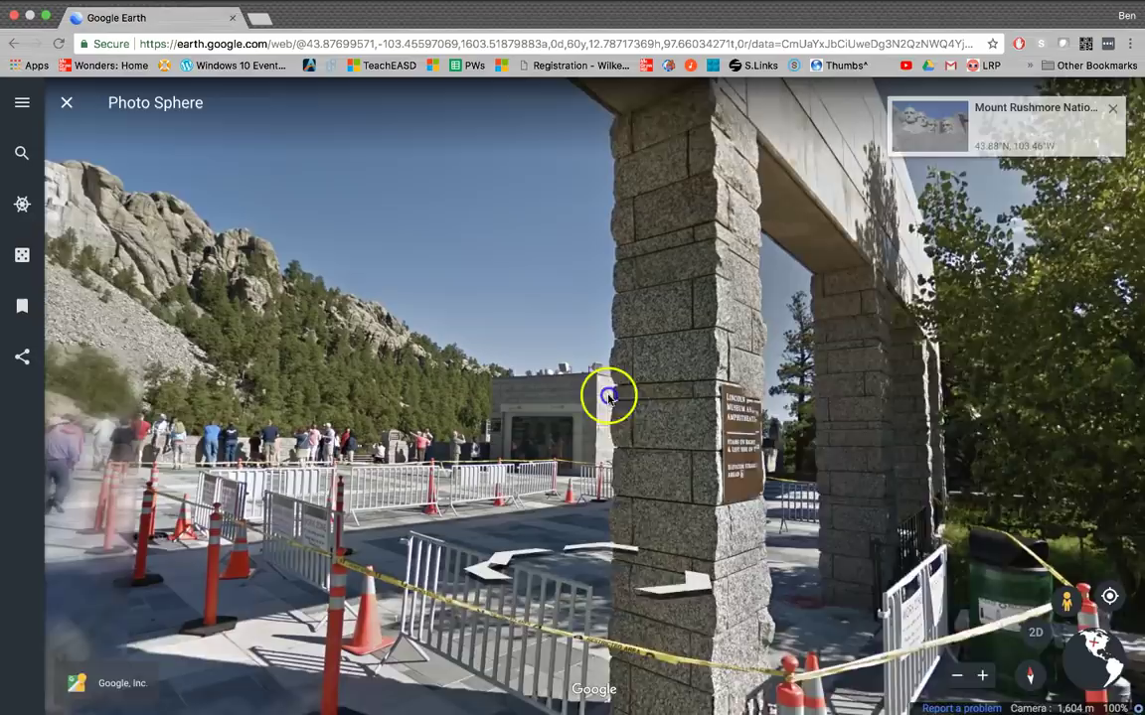
drag(605, 397, 710, 415)
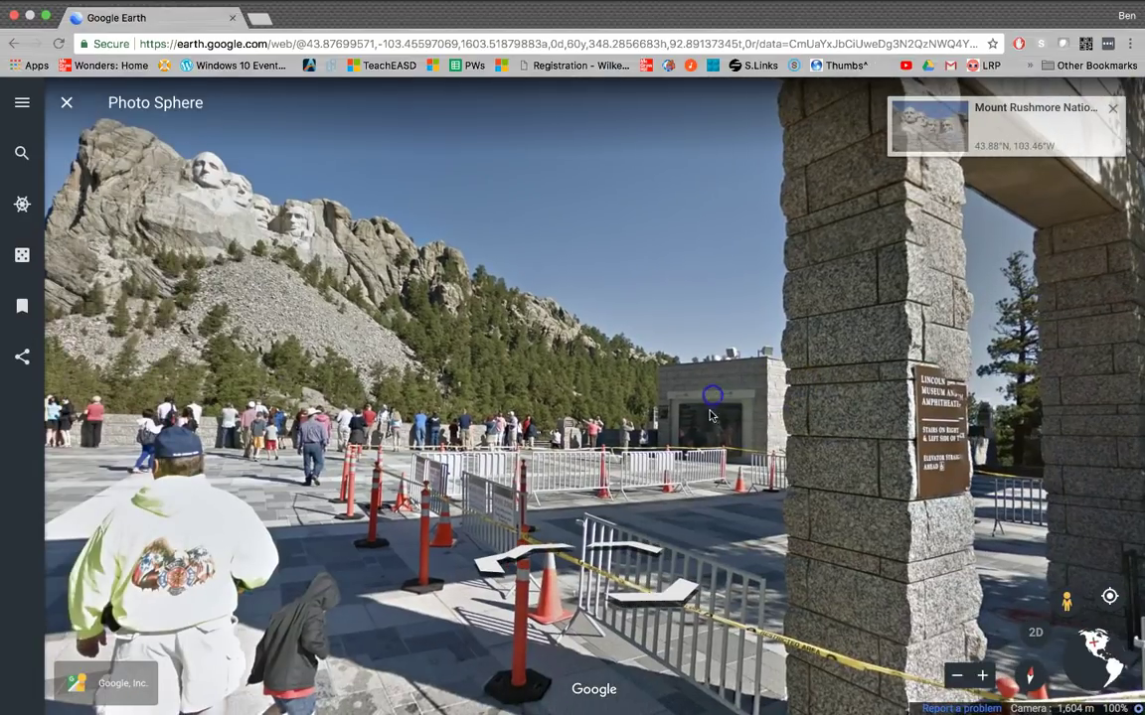
- Move through neighbouring photo spheres on the memorial's terrace and look around each one, ending at the flag-lined walkway
click(679, 454)
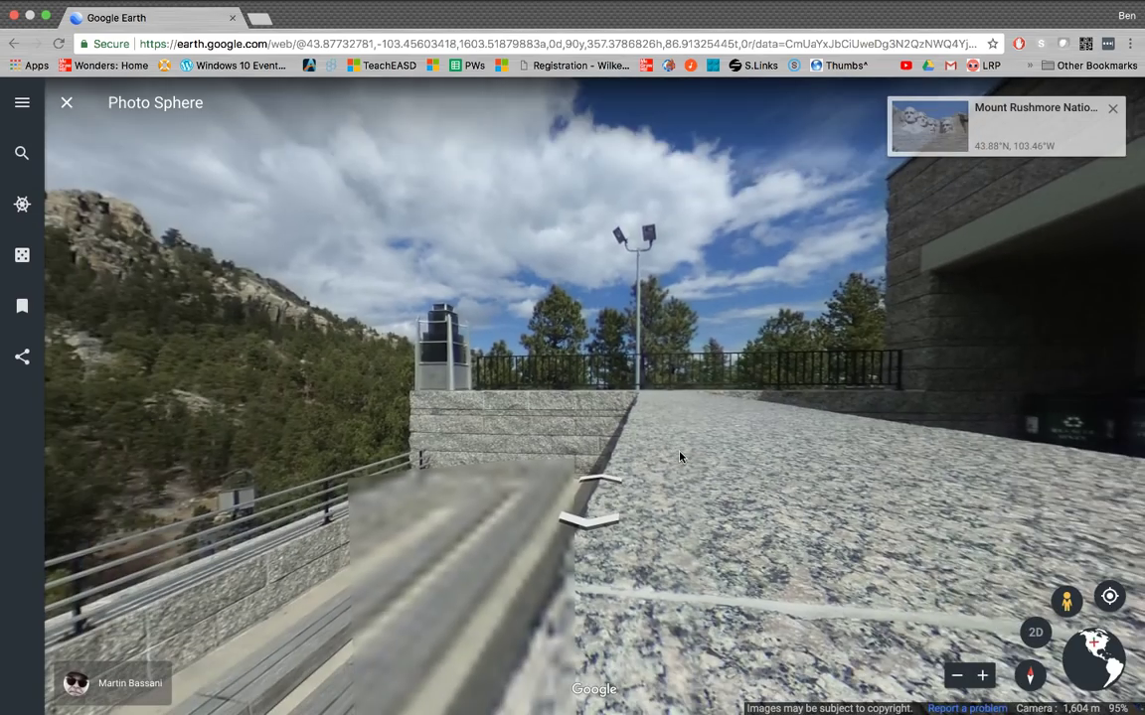
drag(951, 335, 613, 360)
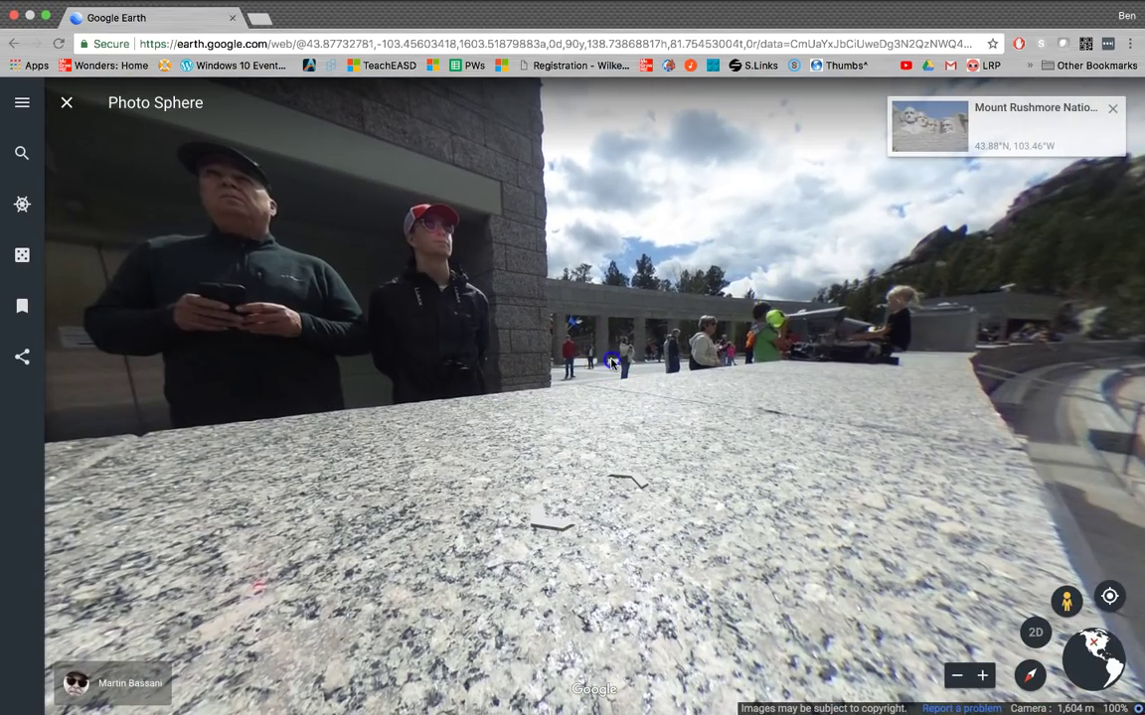
click(611, 362)
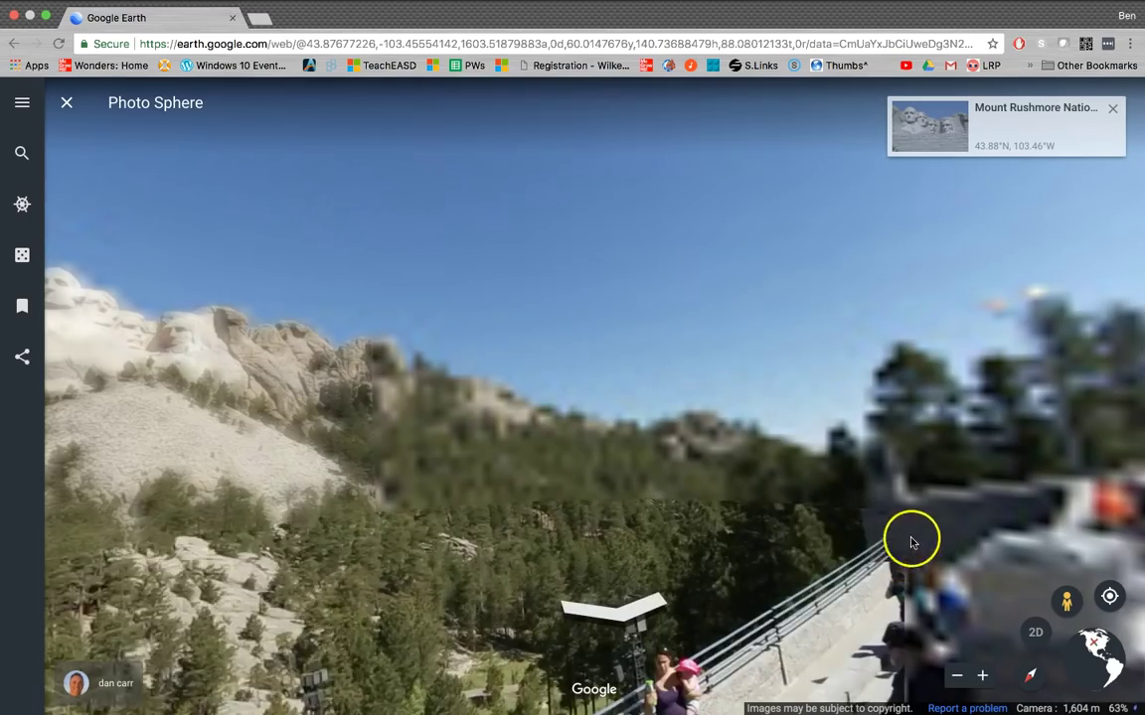
drag(912, 536, 442, 492)
drag(755, 412, 602, 415)
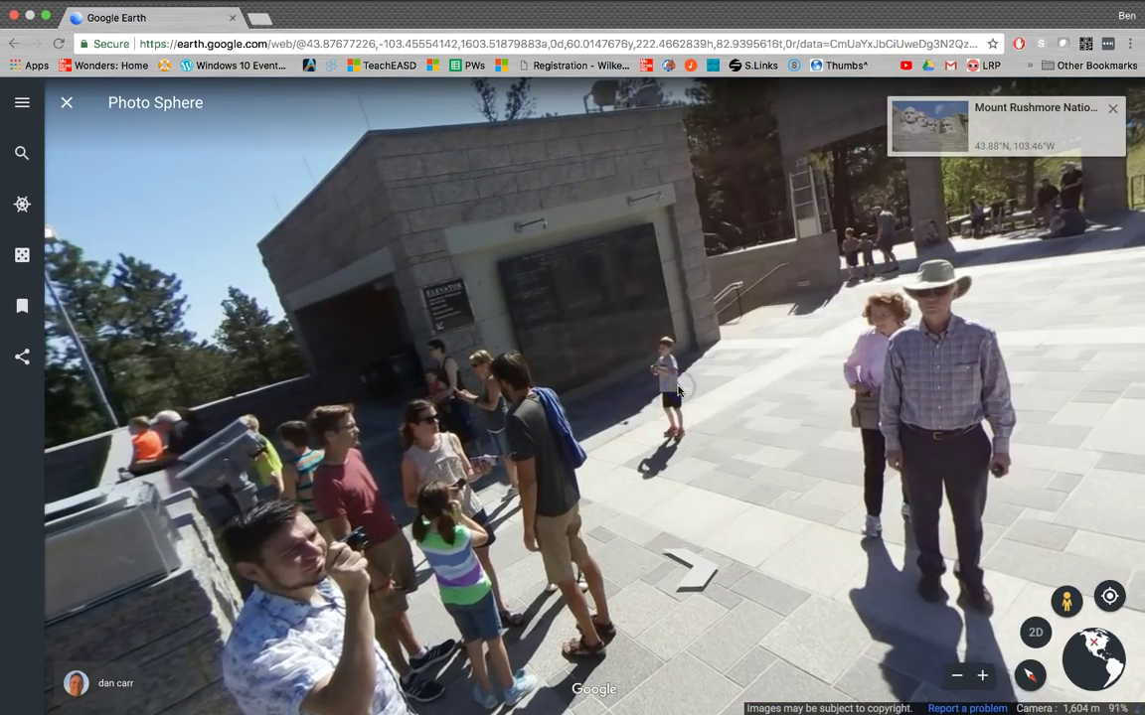
click(636, 402)
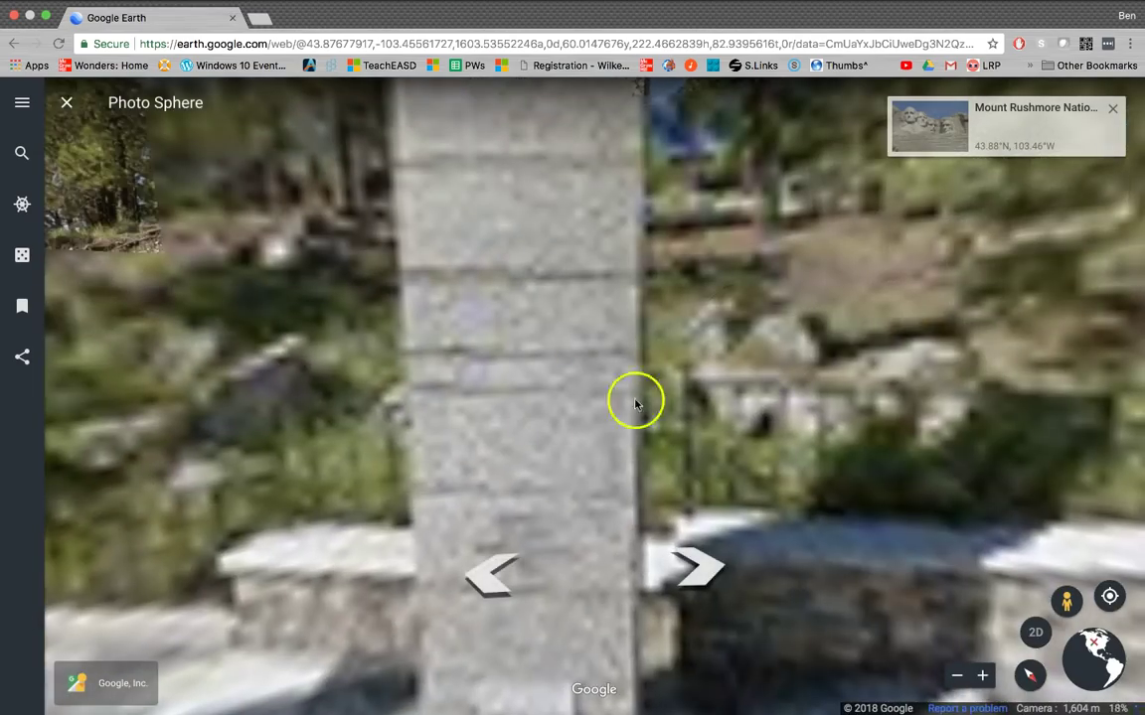
drag(636, 402, 944, 377)
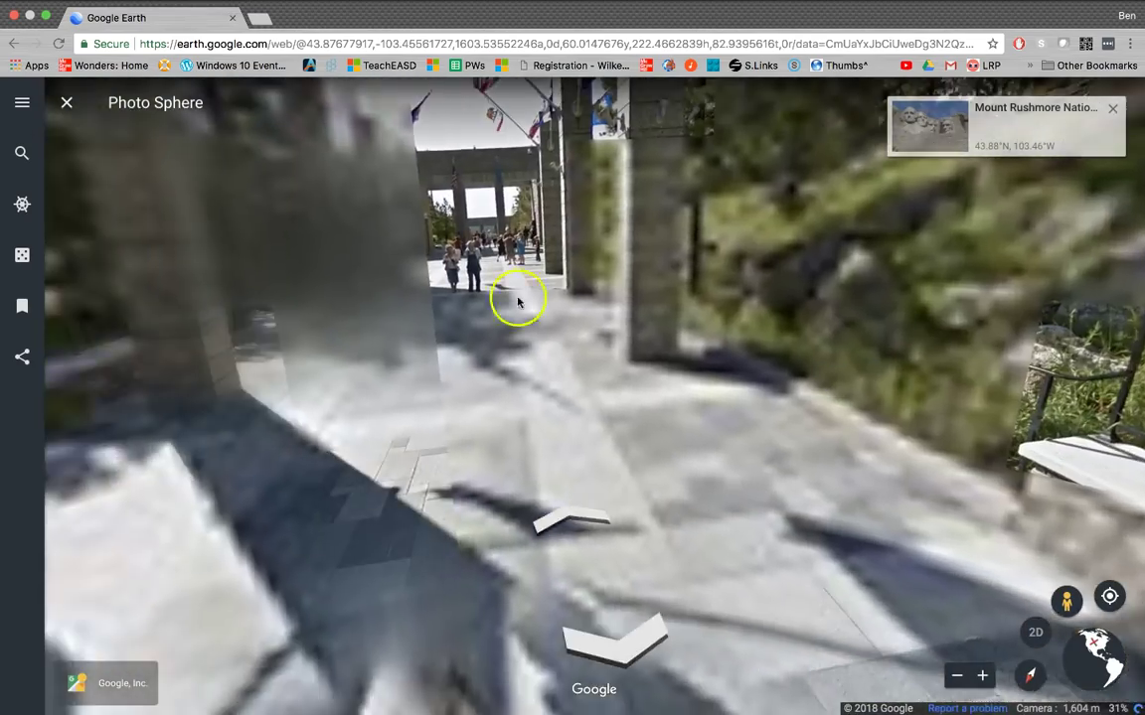
- Look around the photo sphere on the flag-lined walkway, viewing the visitors, the stone pillars with flags and the surrounding trees
drag(518, 301, 993, 314)
drag(381, 309, 993, 288)
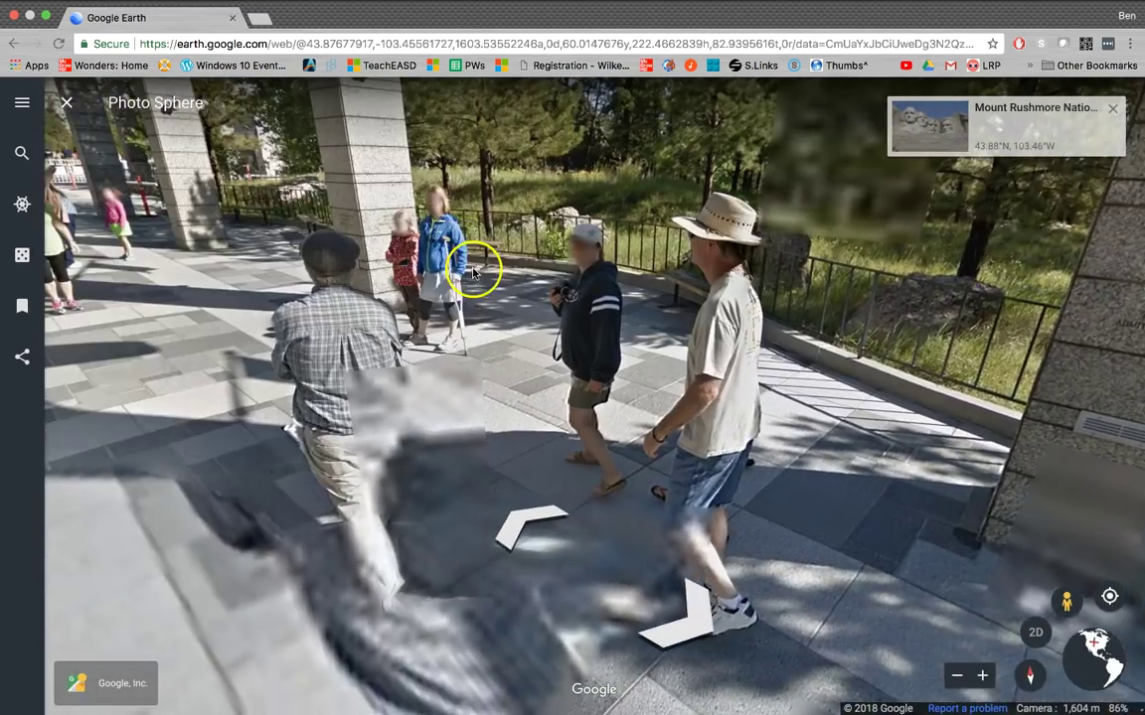
drag(483, 268, 434, 389)
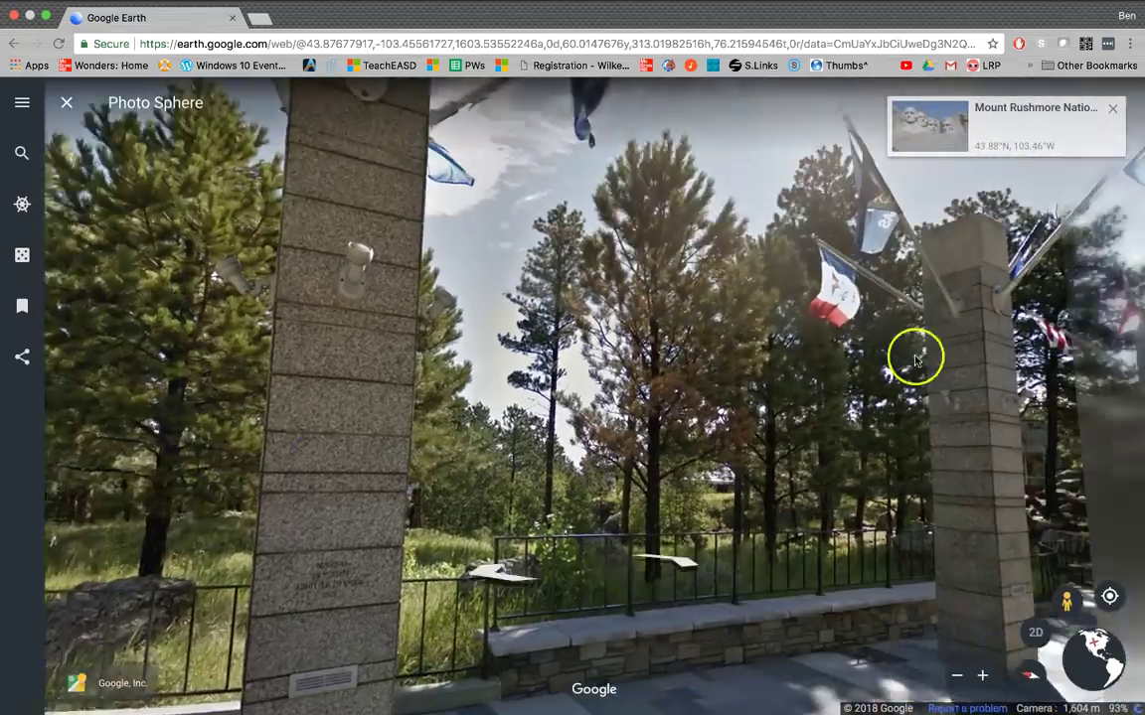
drag(914, 357, 661, 408)
scroll(690, 419, down, 3)
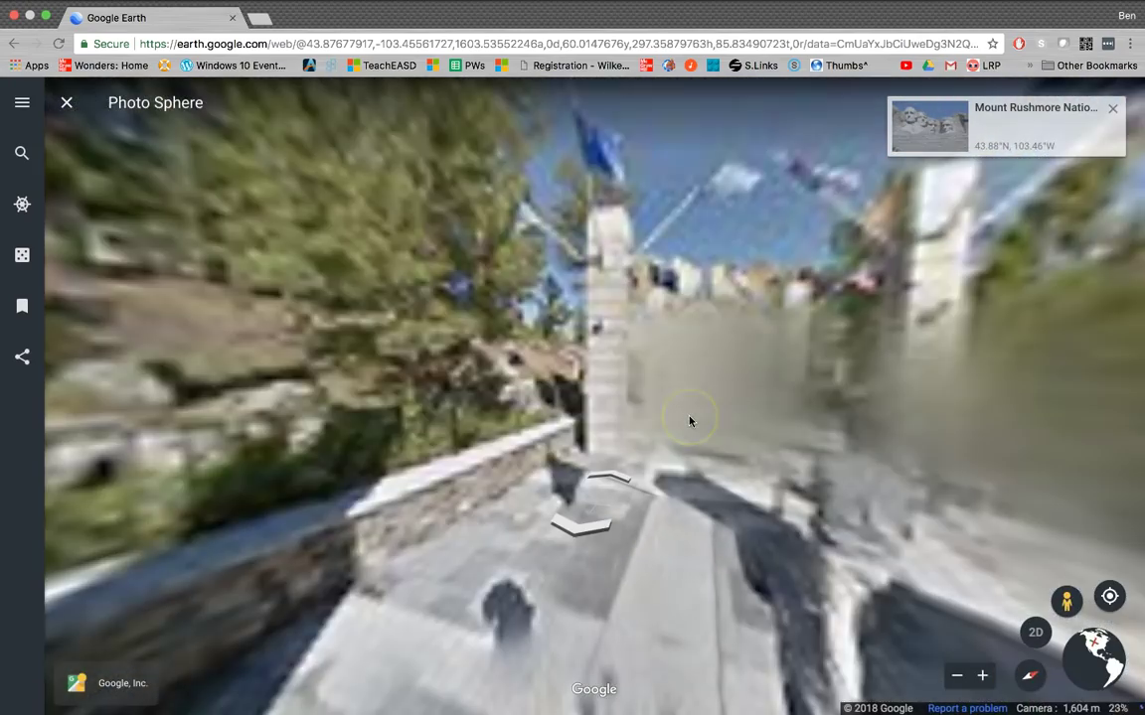
- Leave Street View for the overhead map and zoom out until the Mount Rushmore sculpture and the parking areas are both in view
click(1070, 600)
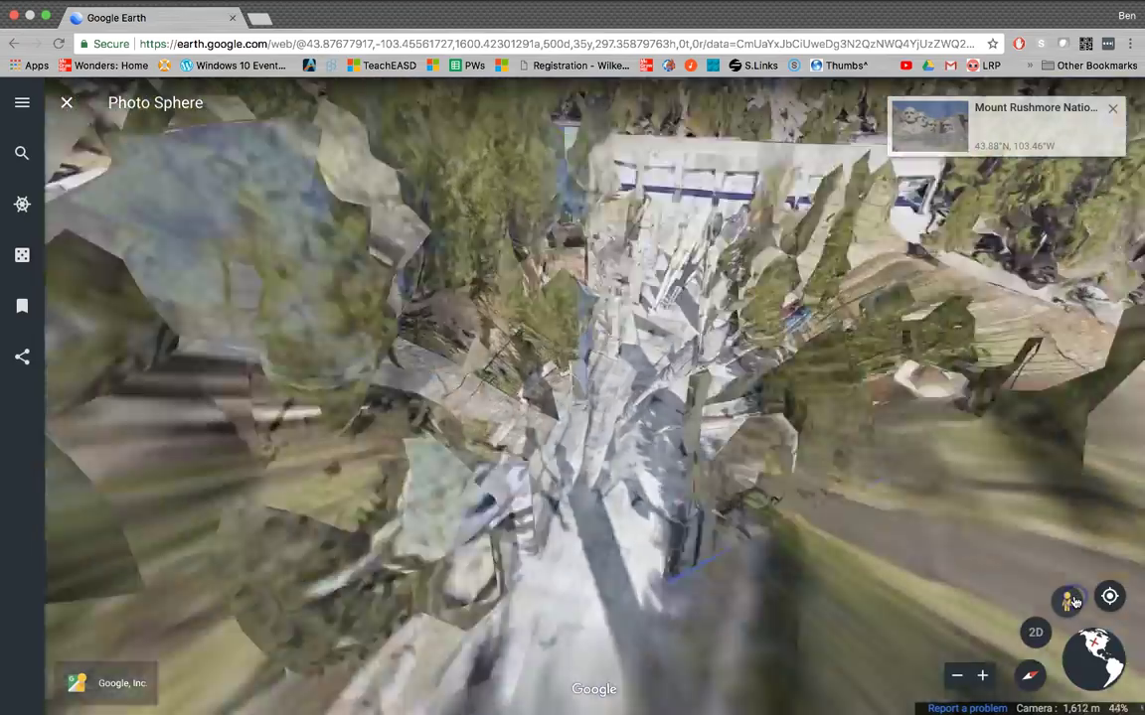
drag(658, 518, 556, 621)
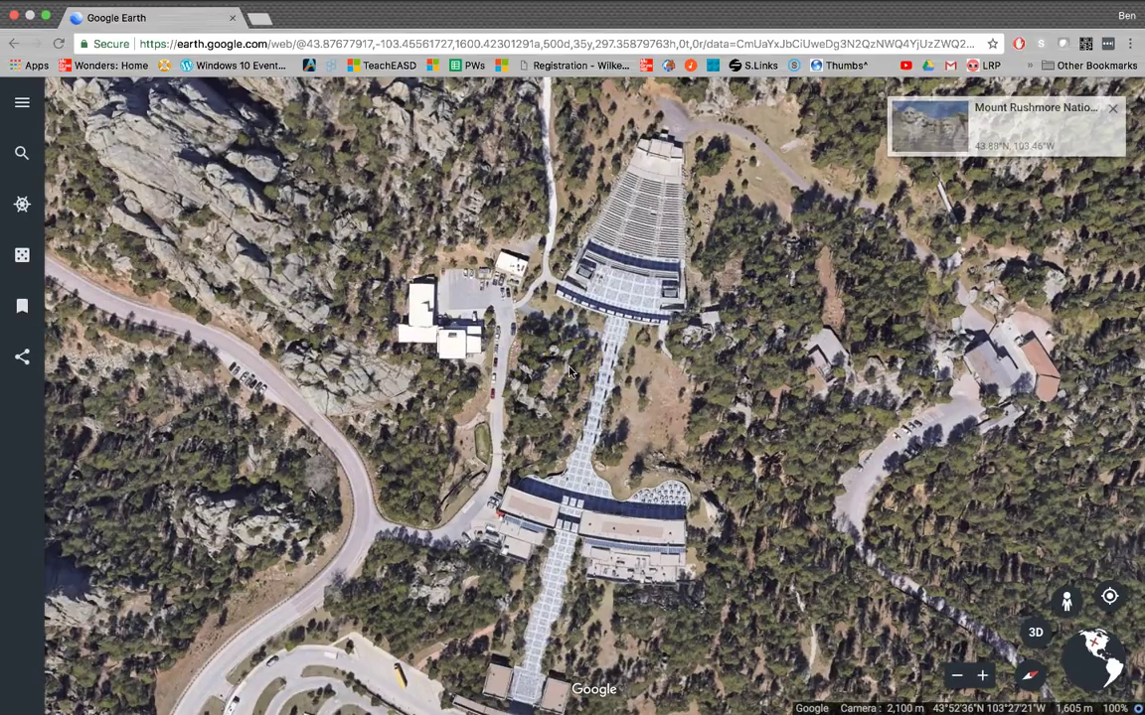
drag(613, 218, 628, 335)
scroll(628, 335, down, 5)
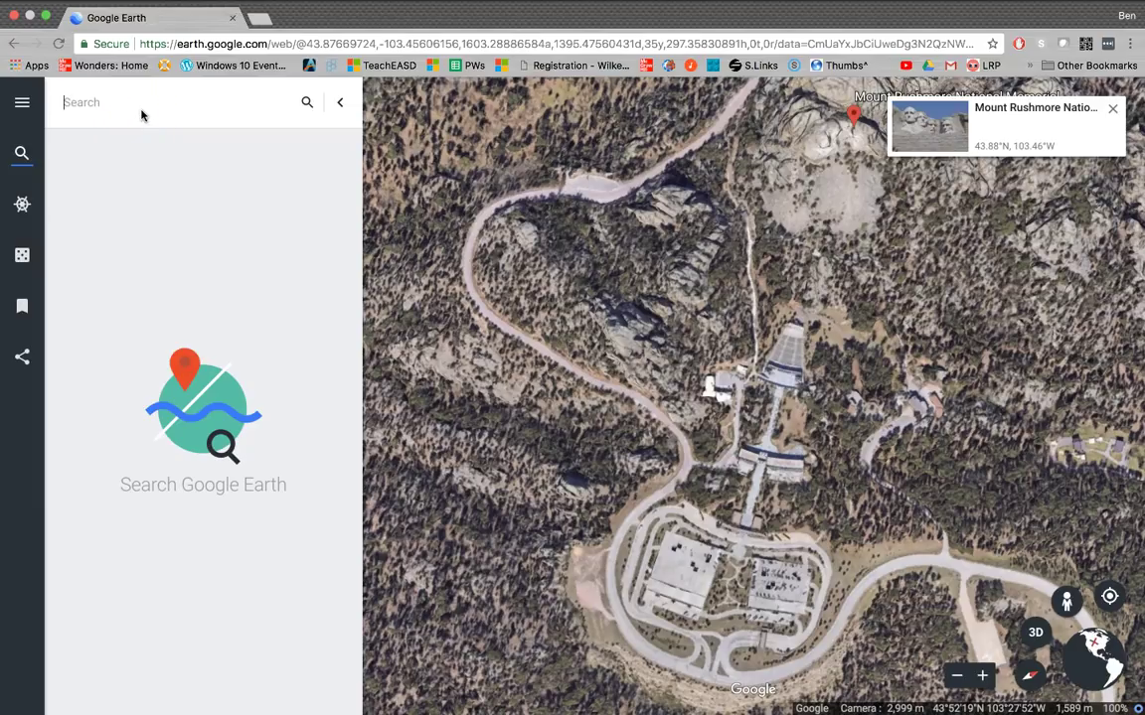
- Search for "japan" and fly in from the country view to the region around Tokyo and its bay
text(japan)
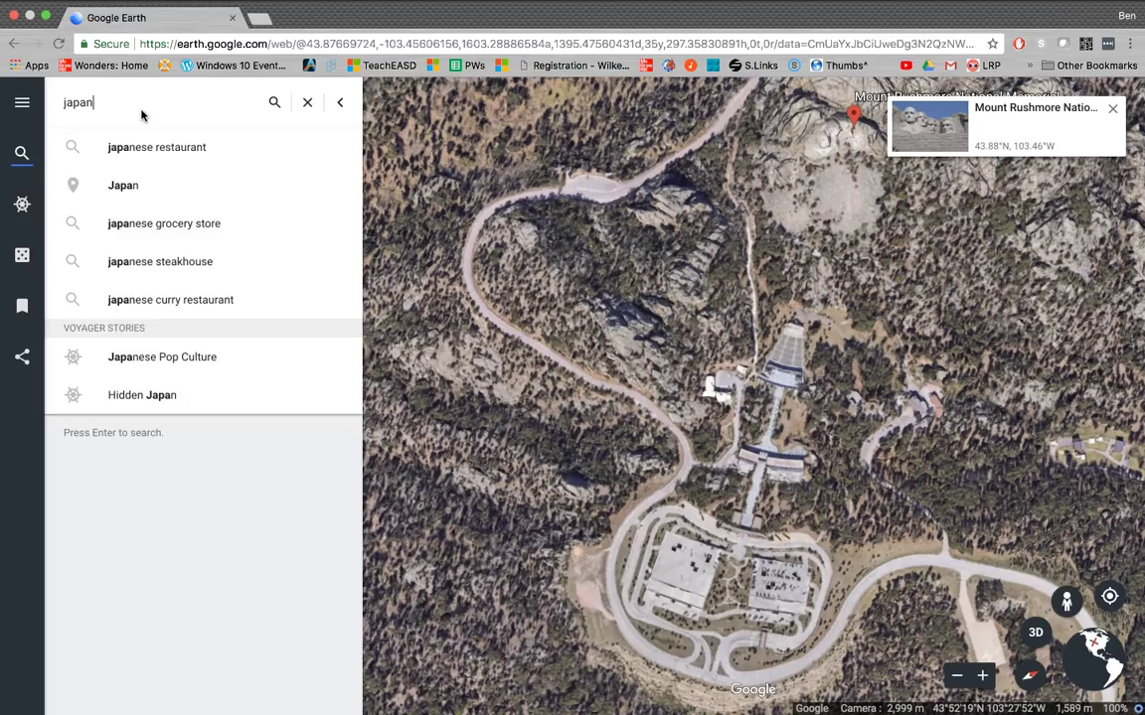
key(Return)
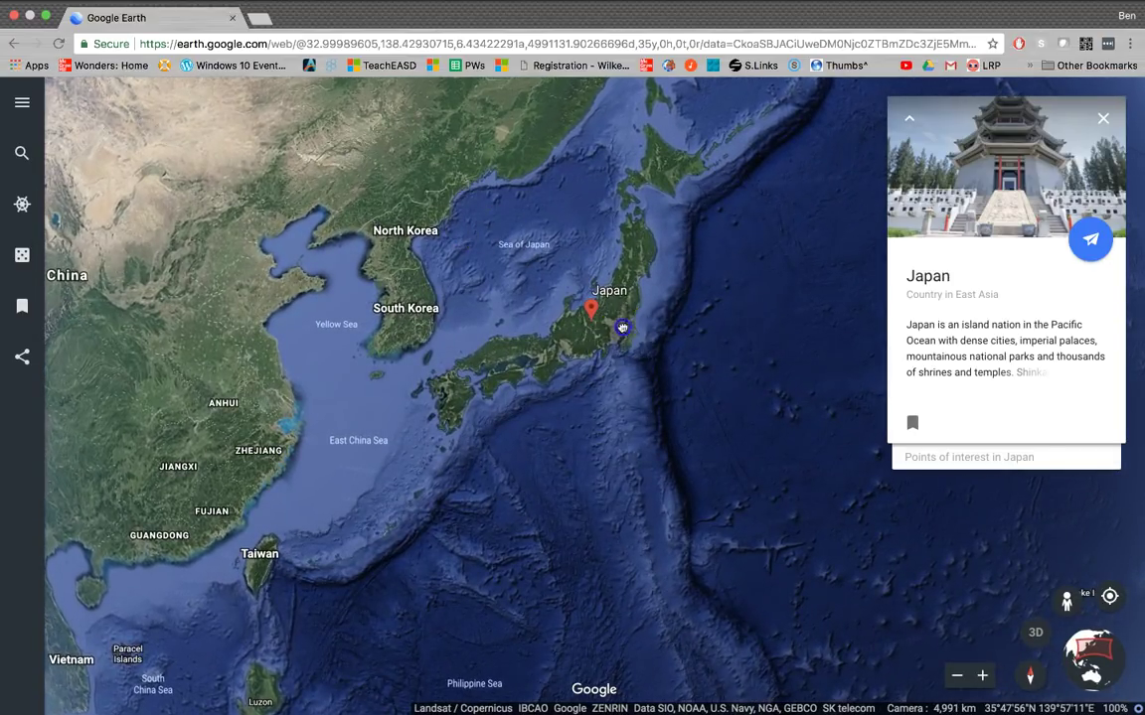
drag(622, 326, 624, 276)
scroll(625, 277, up, 3)
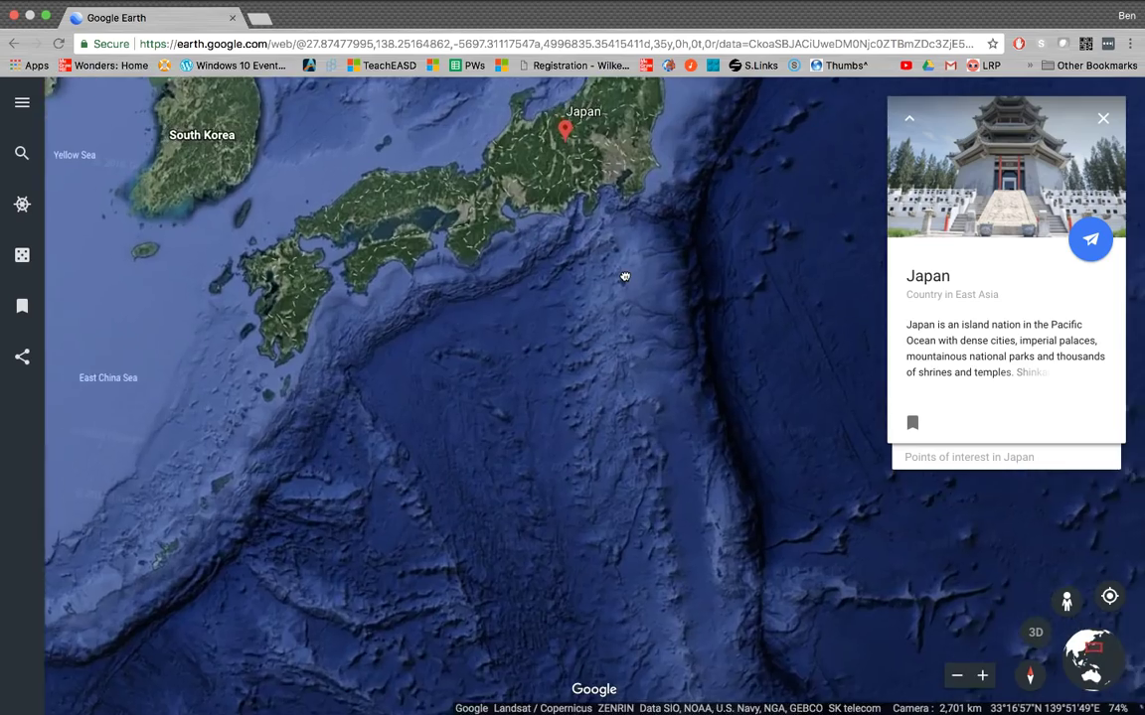
scroll(625, 277, up, 10)
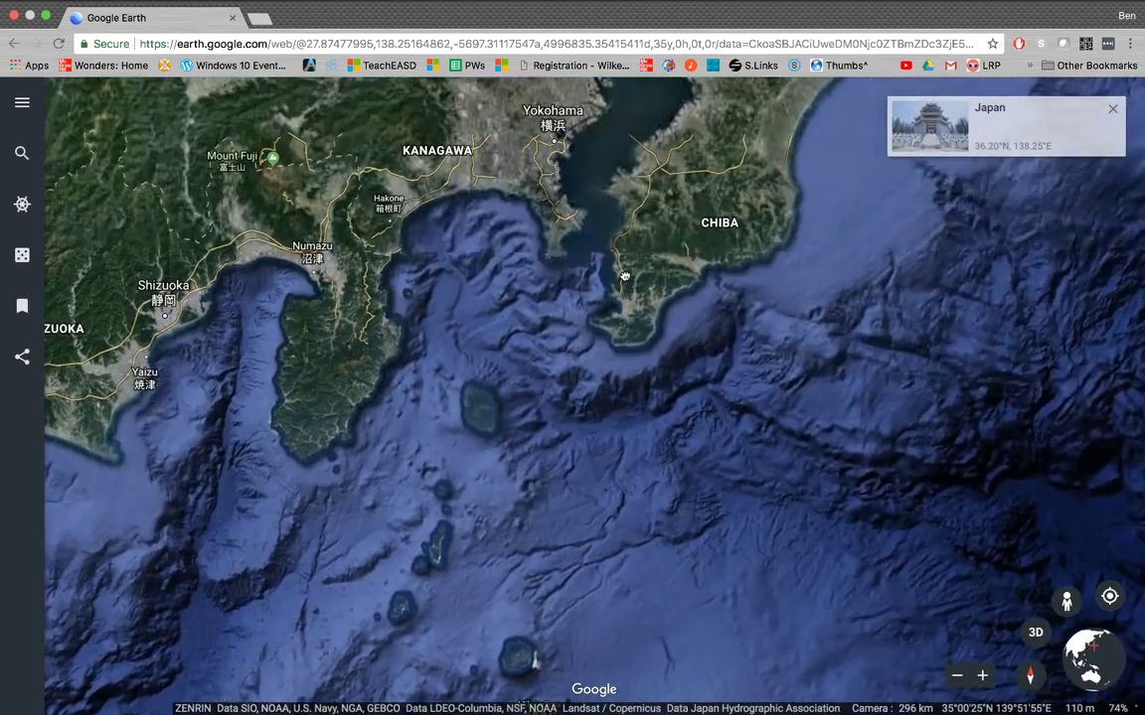
key(Up)
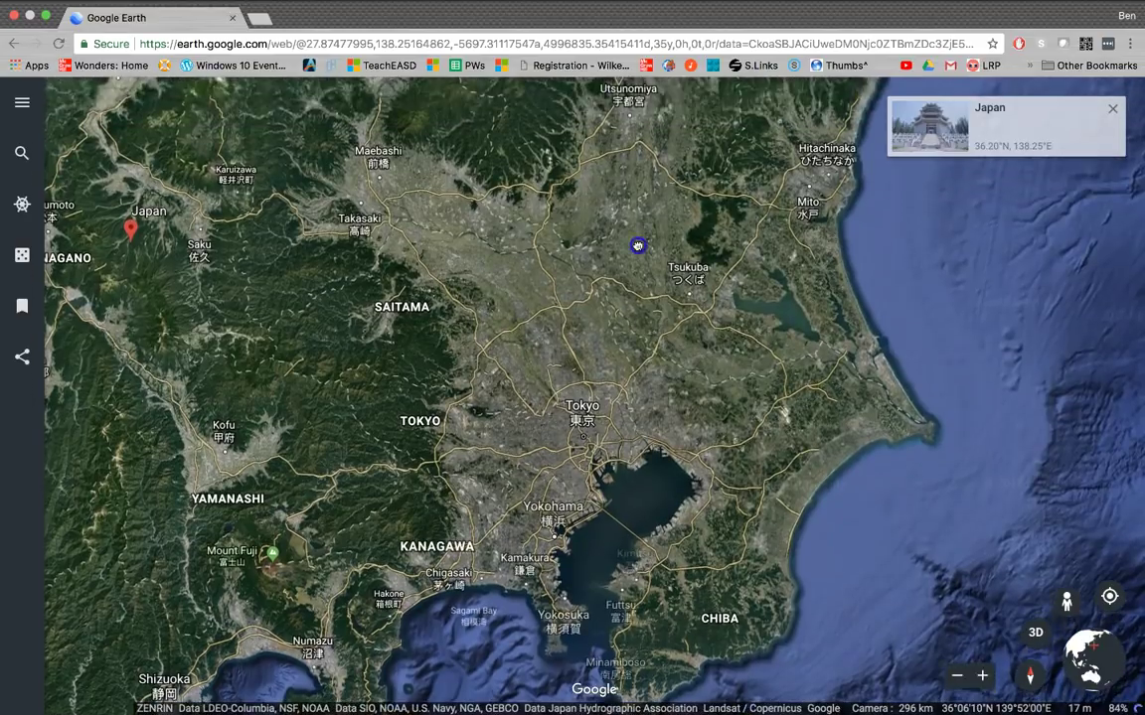
drag(639, 245, 654, 210)
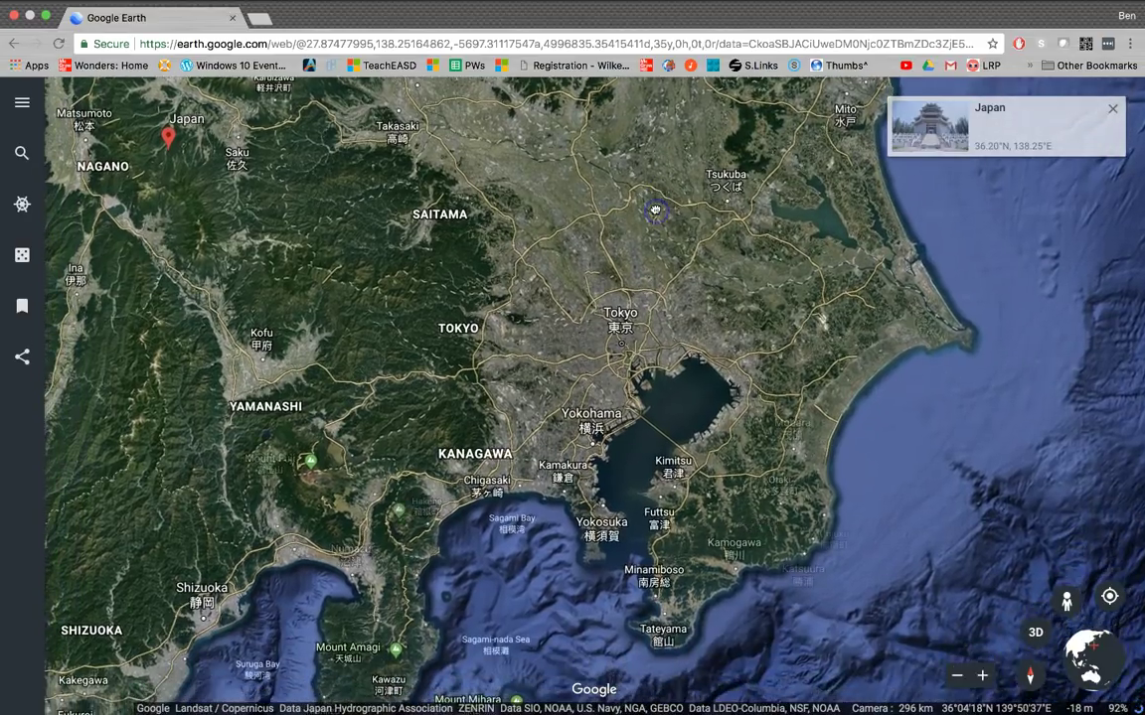
scroll(654, 210, up, 2)
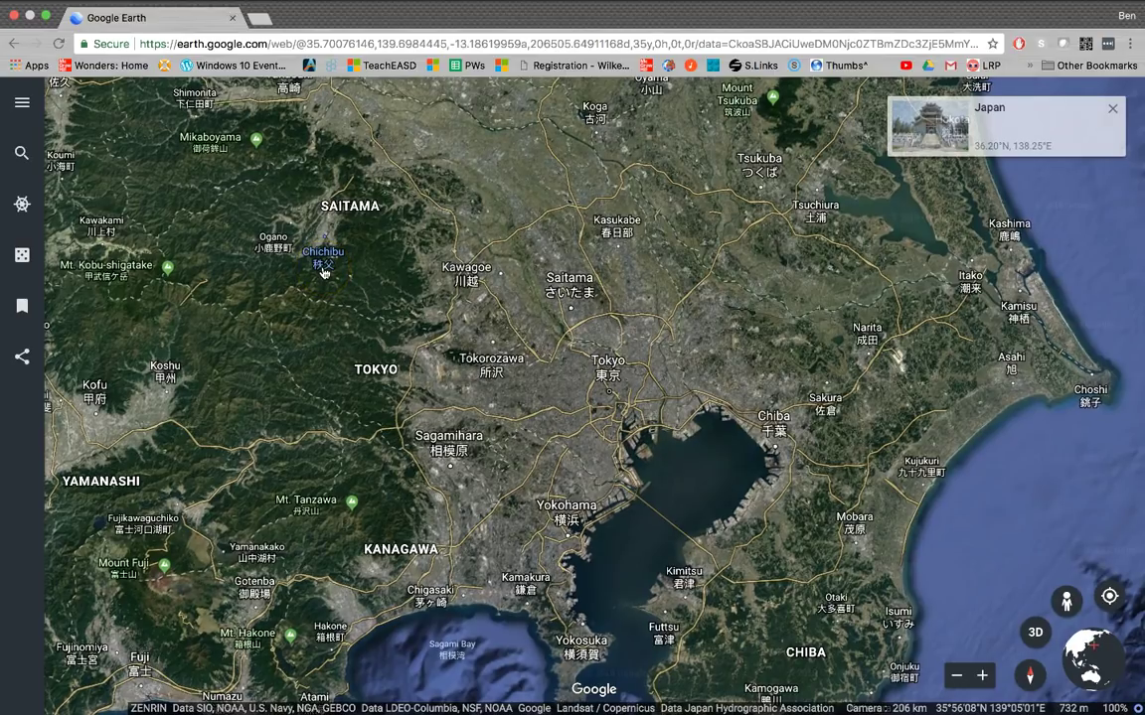
- Look over the mountains and towns west of Tokyo, from Saitama and Chichibu to Yamanashi, at closer and wider zoom
click(99, 181)
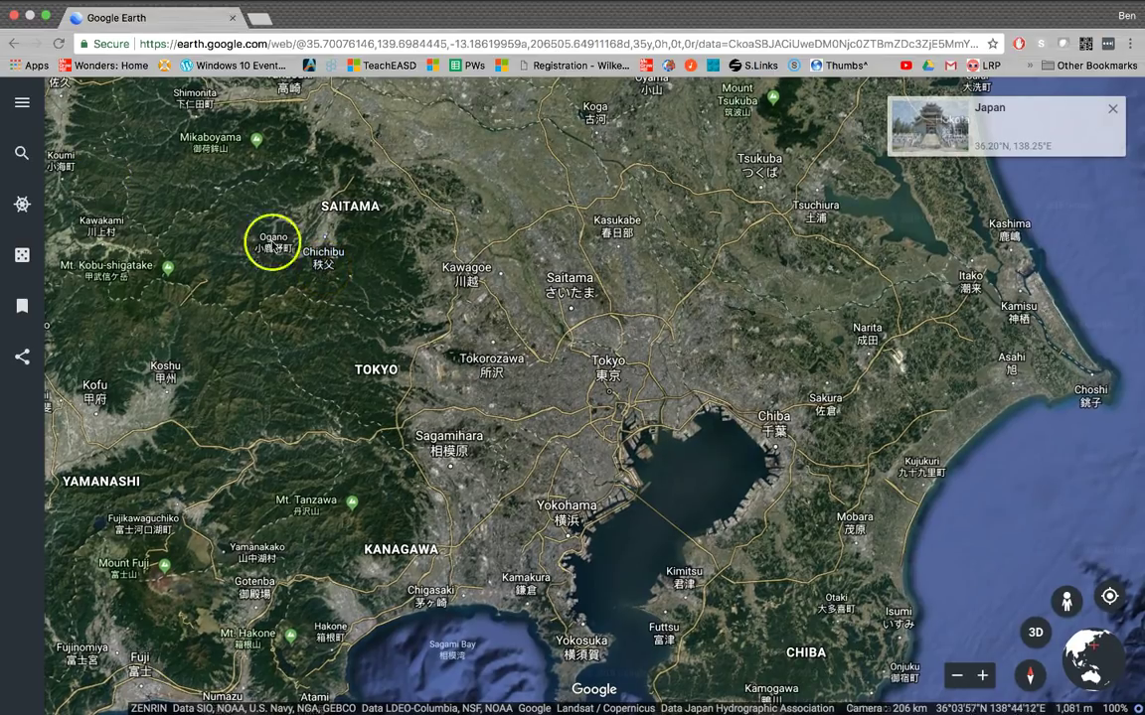
scroll(306, 268, up, 5)
scroll(593, 385, down, 4)
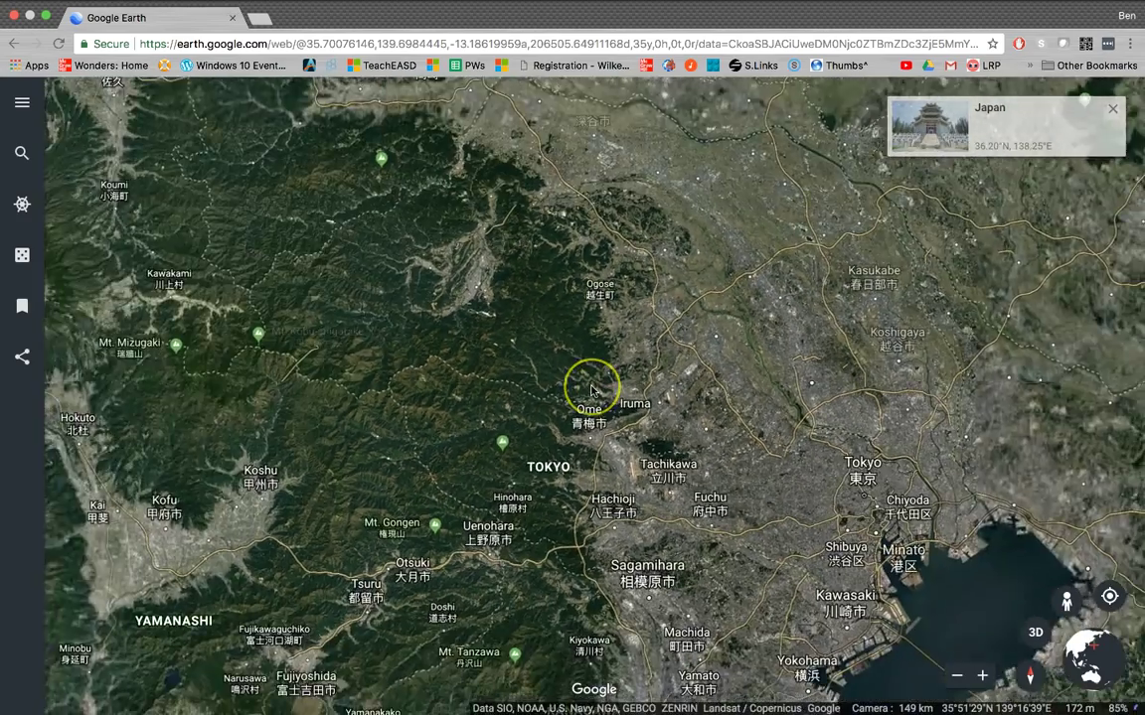
scroll(591, 391, down, 3)
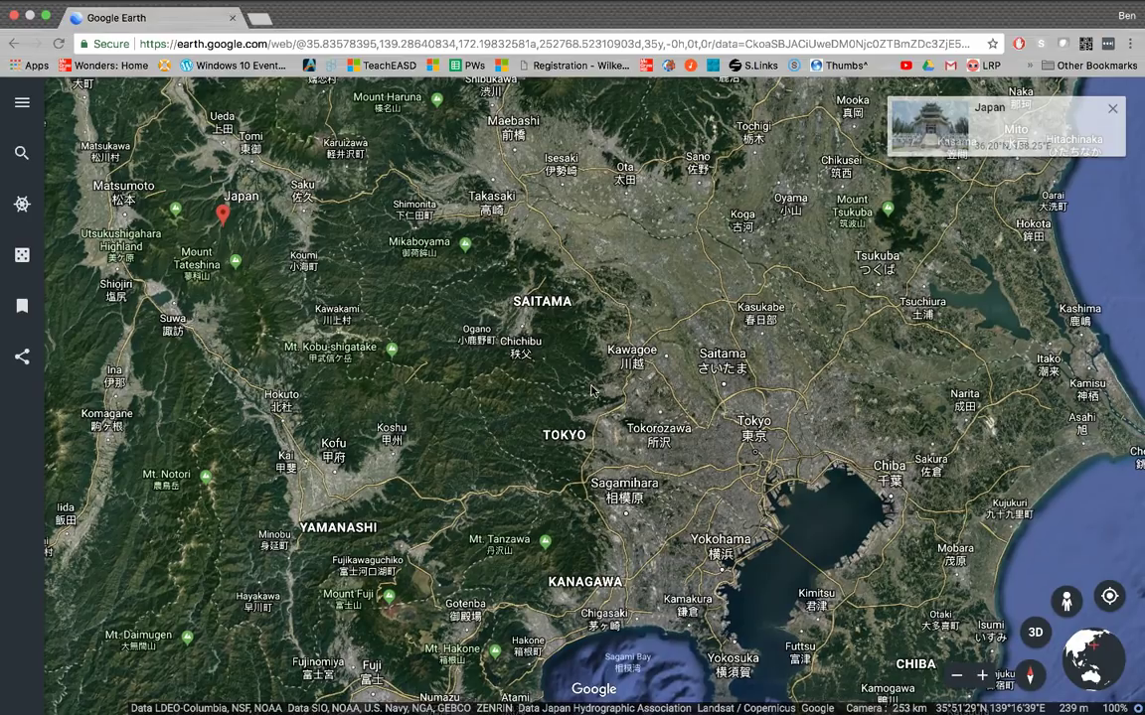
click(302, 202)
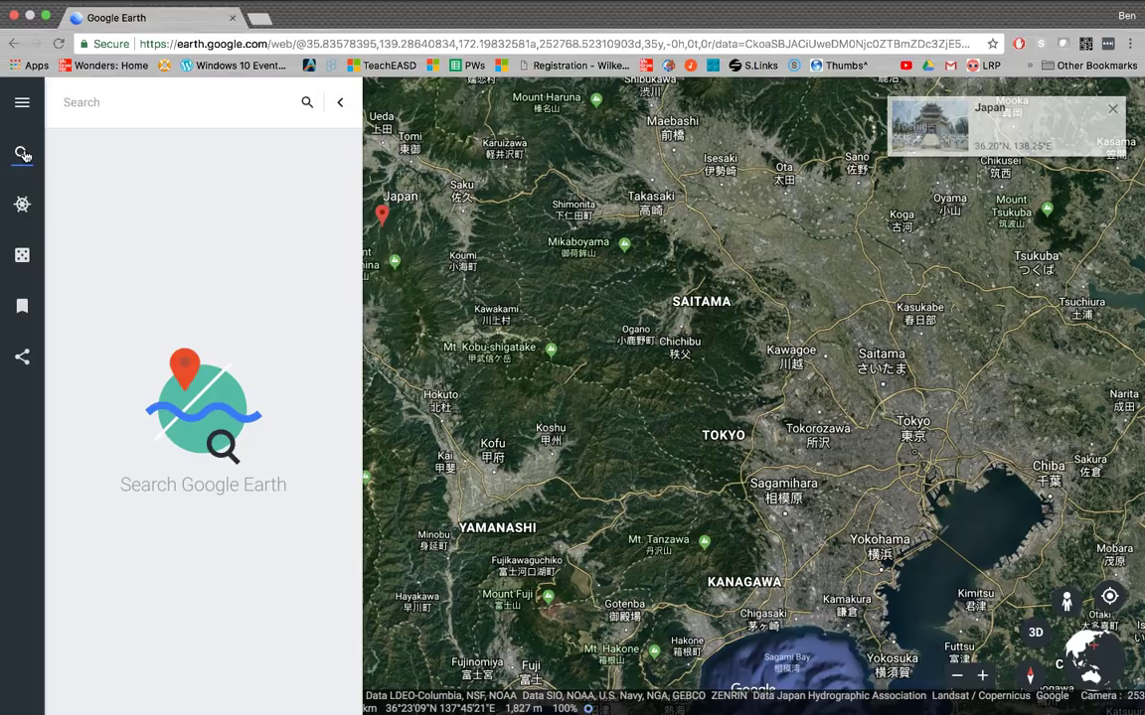
- Search for "fulton elementary ep" and fly to the suggested Fulton Elementary School in Ephrata, Pennsylvania
text(fulton)
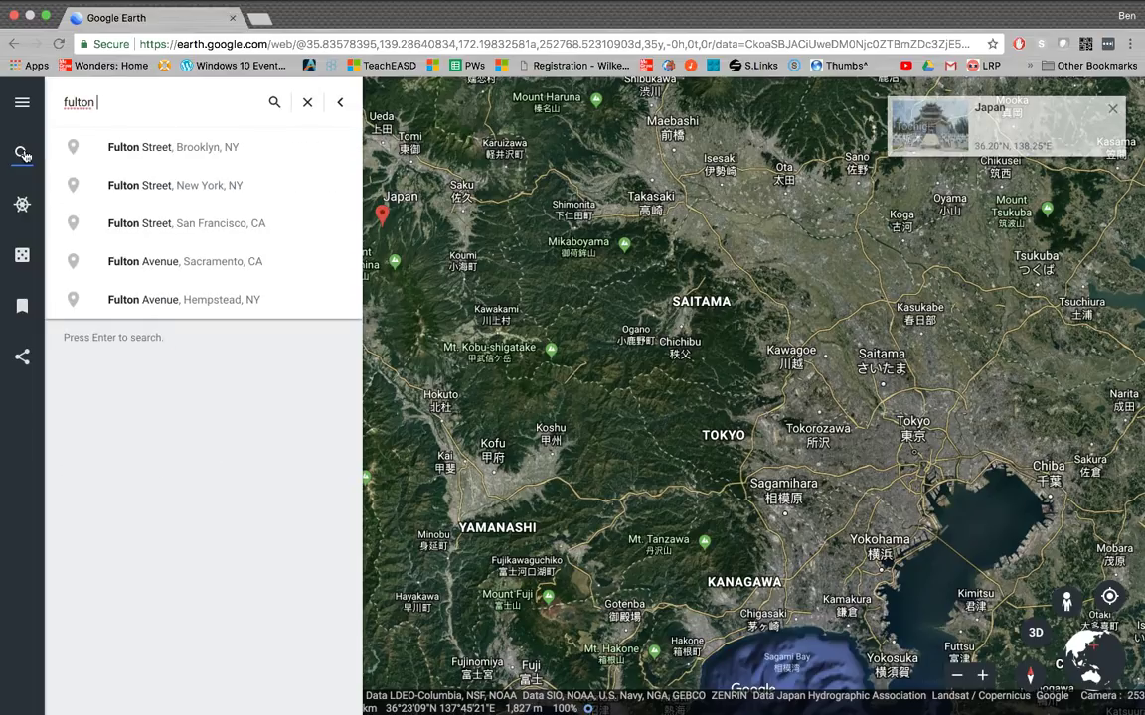
text( elem)
click(180, 175)
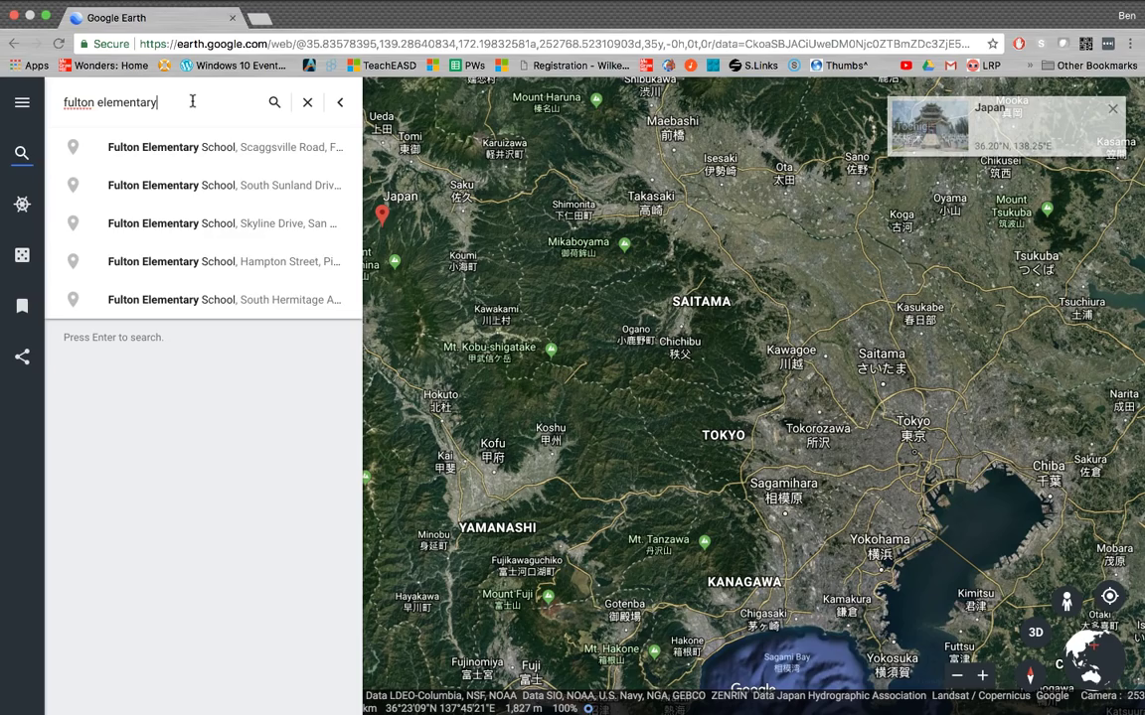
text(entary ep)
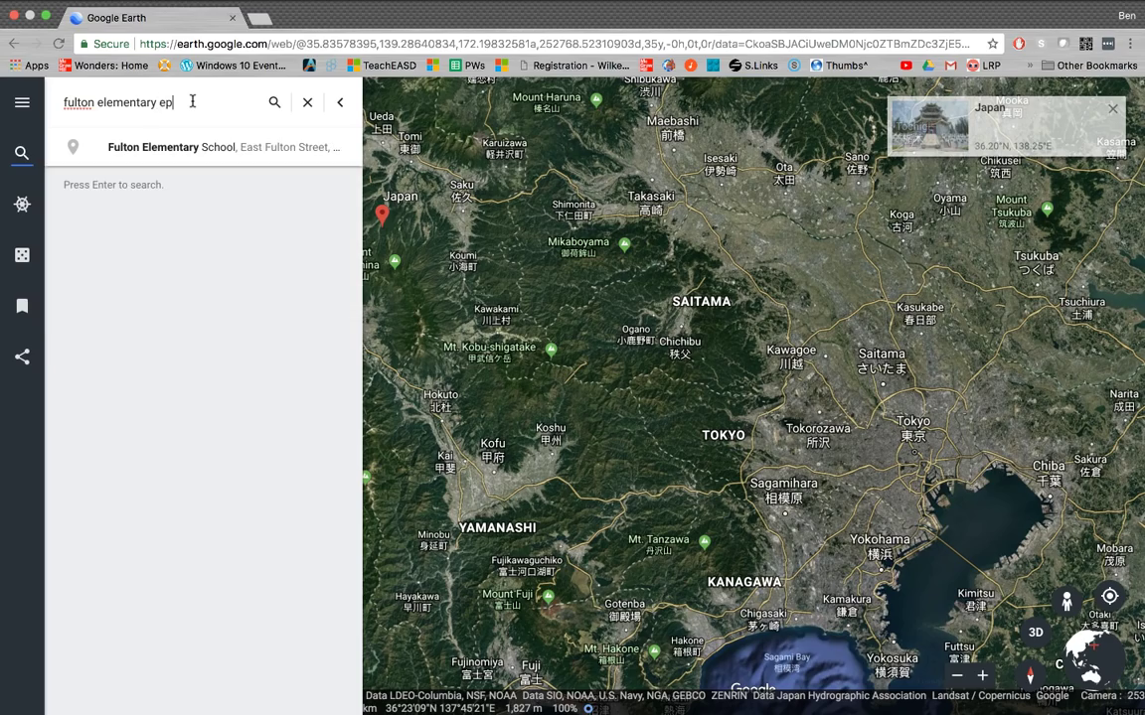
click(258, 147)
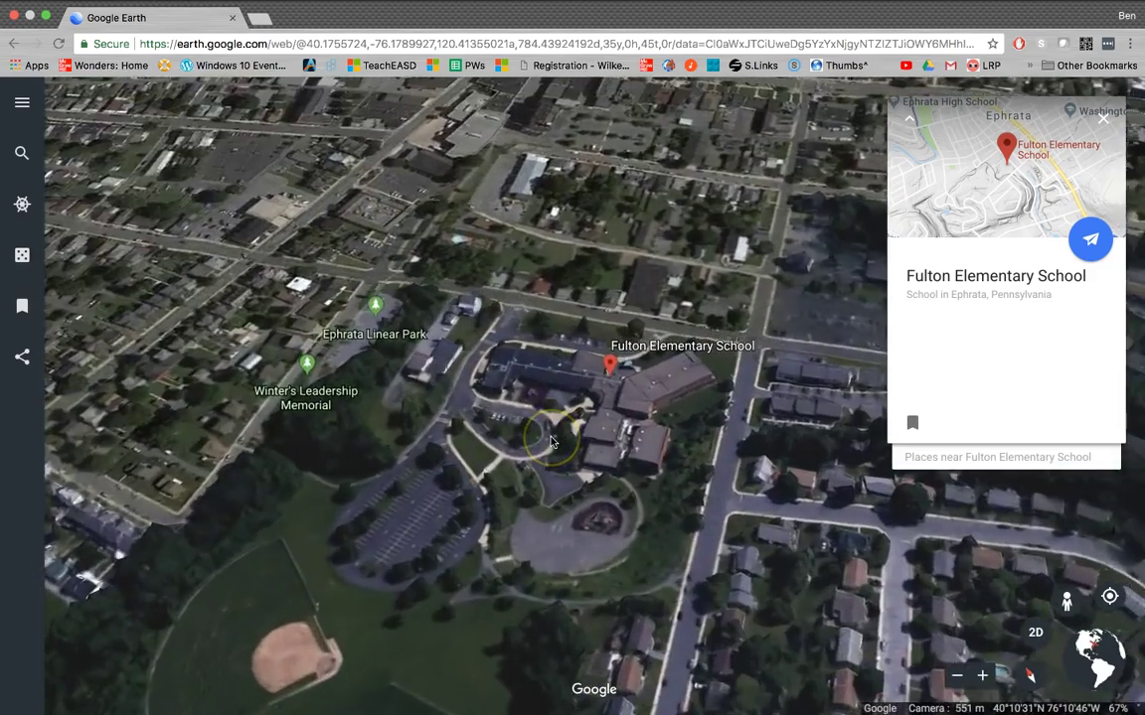
- Examine the school's buildings, playground and driveway up close in 3D, and tilt the view to look straight down on them
scroll(550, 441, up, 5)
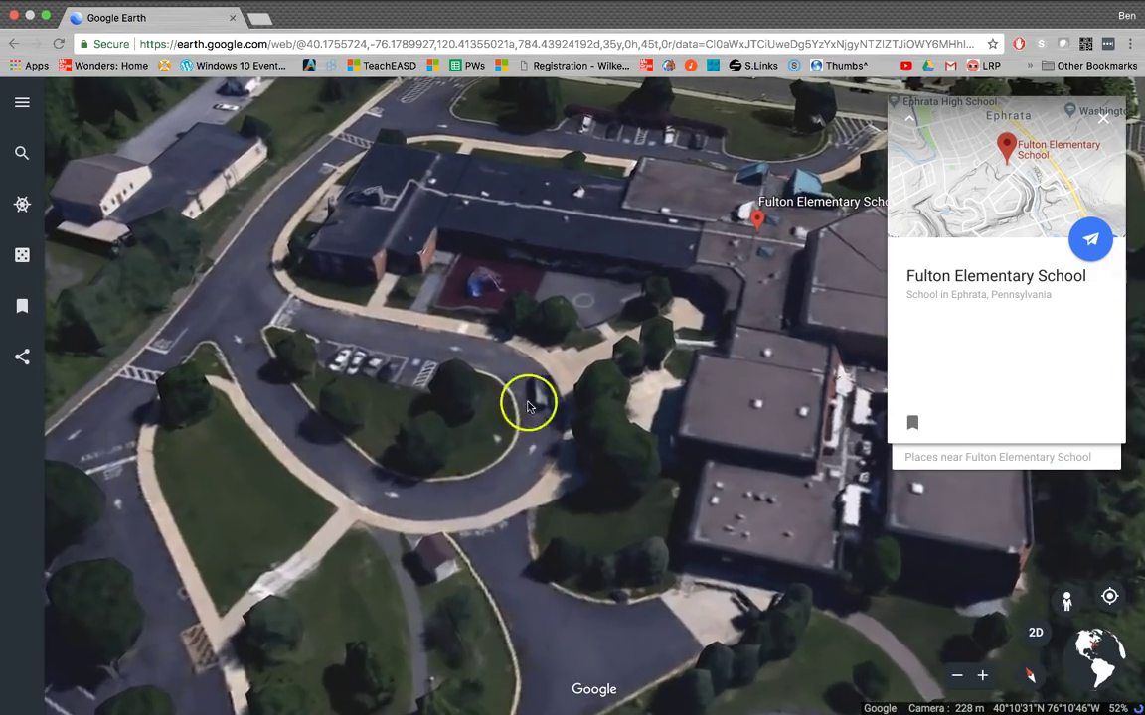
click(467, 263)
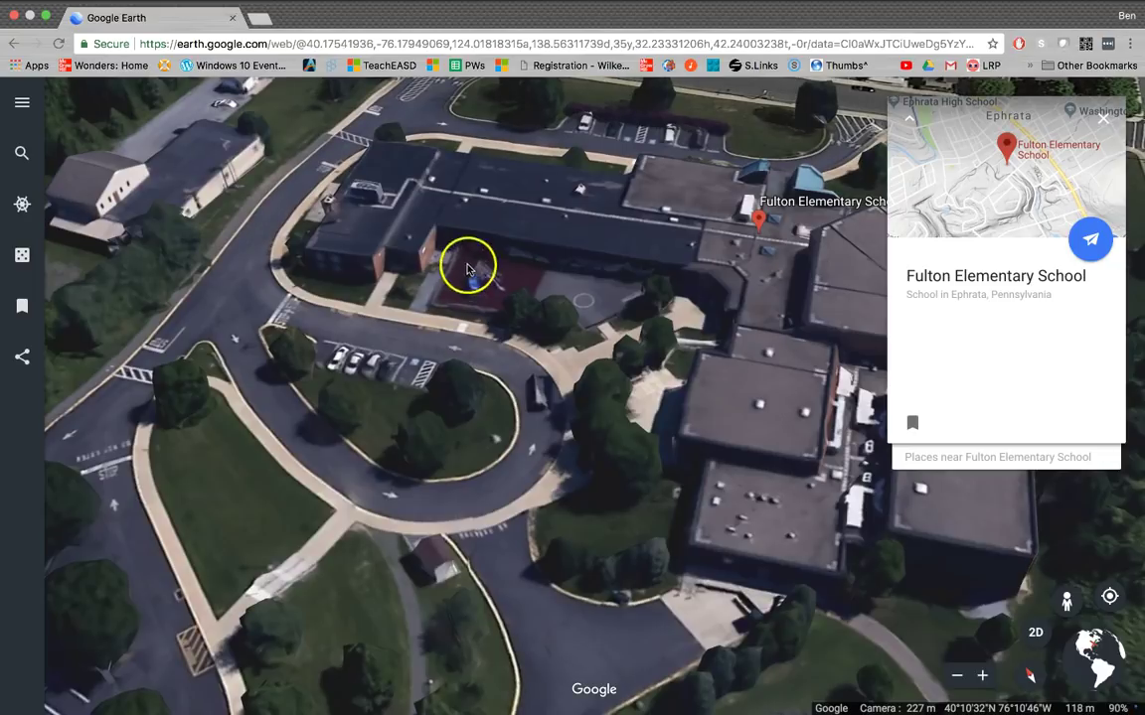
click(569, 235)
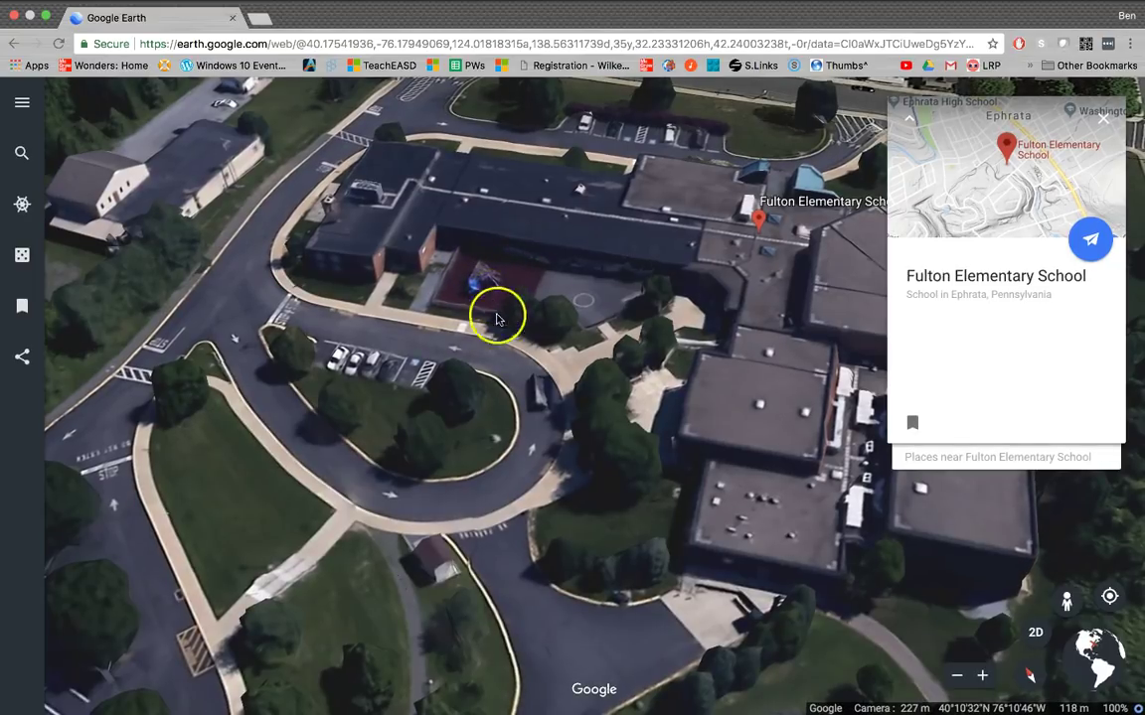
shift+drag(508, 387, 539, 513)
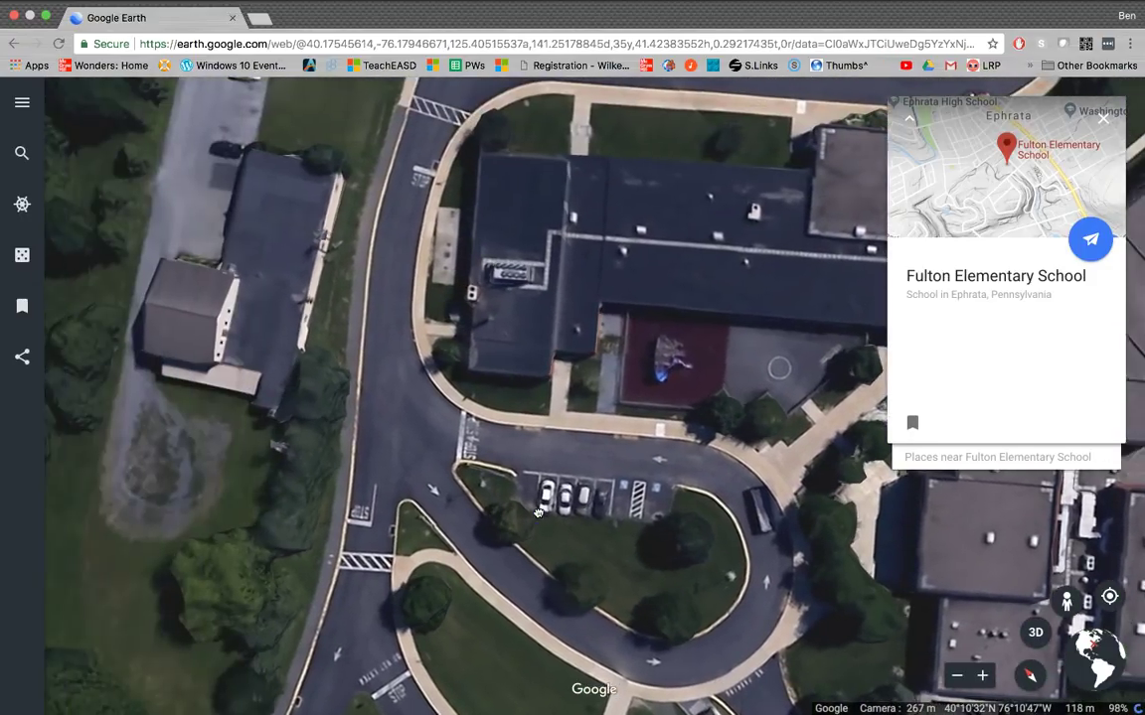
- Zoom out from the school's driveway to view the whole school grounds and the neighbouring streets and parks
click(614, 464)
scroll(614, 464, down, 4)
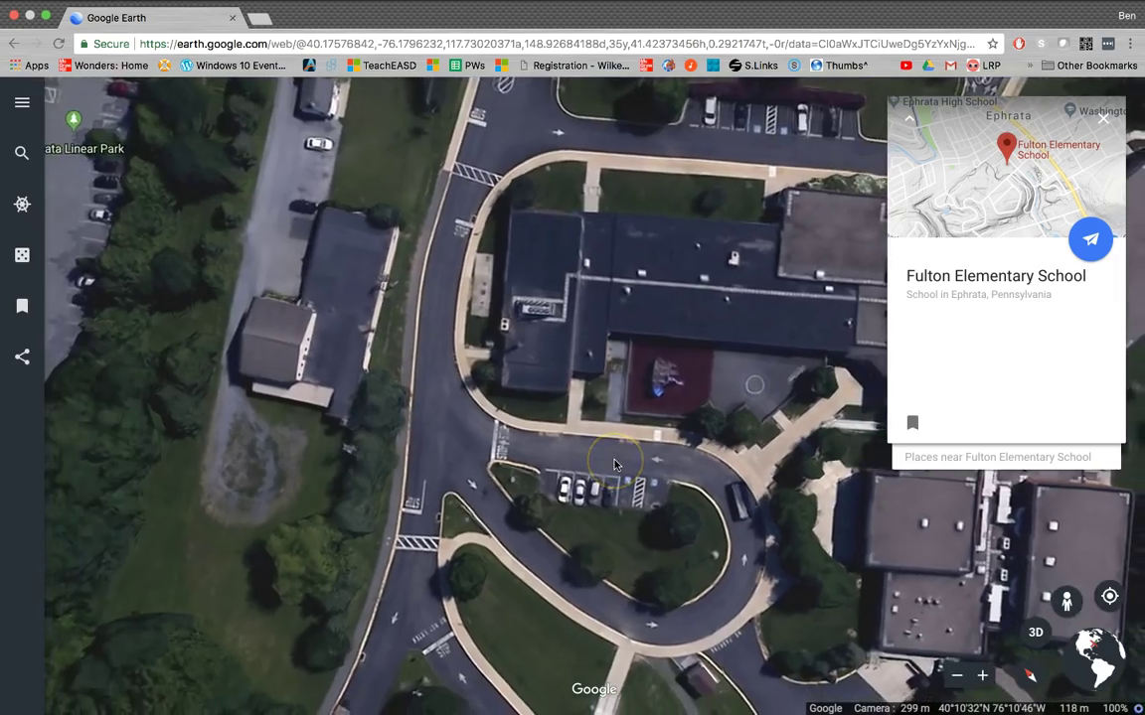
scroll(614, 464, down, 2)
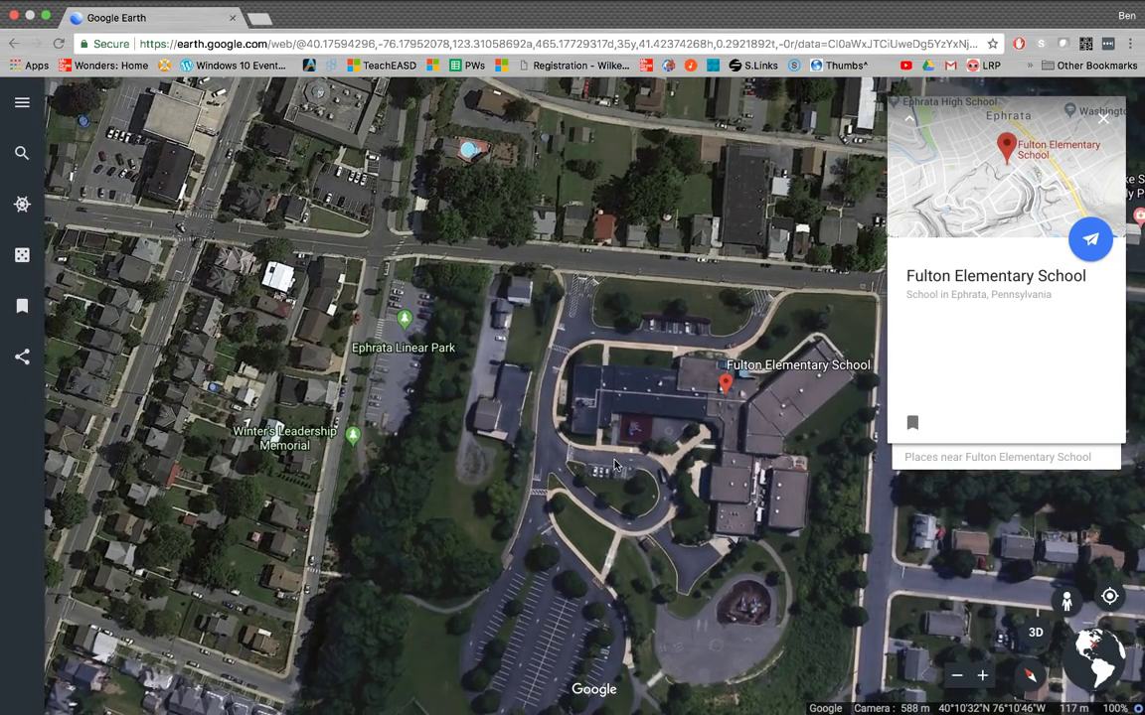
scroll(614, 464, down, 2)
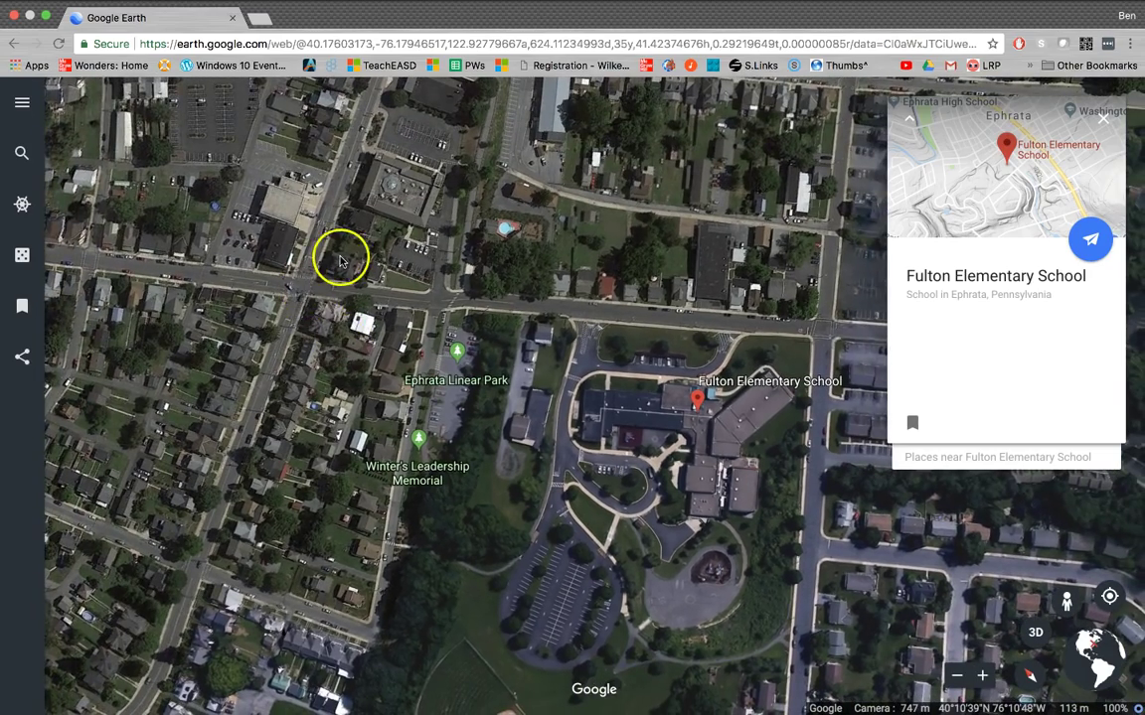
scroll(340, 255, down, 2)
scroll(340, 261, down, 2)
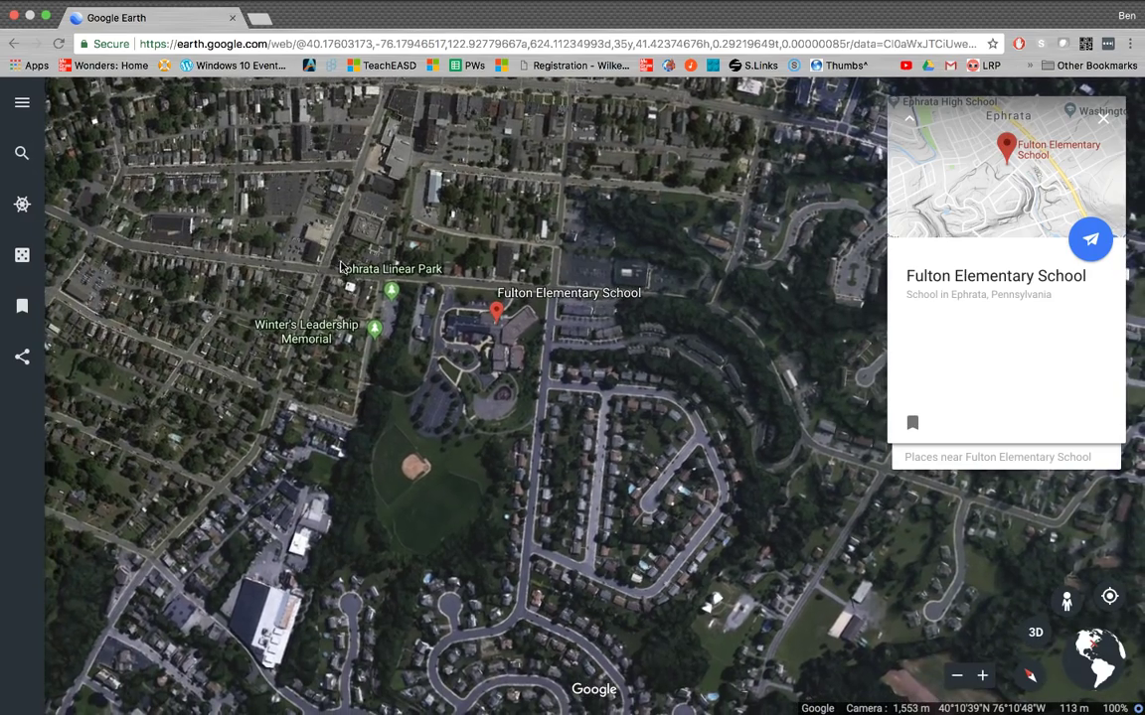
- Widen the overhead view from the school's neighbourhood to all of Ephrata and the surrounding farmland, including Akron and Ephrata Township
scroll(408, 556, down, 3)
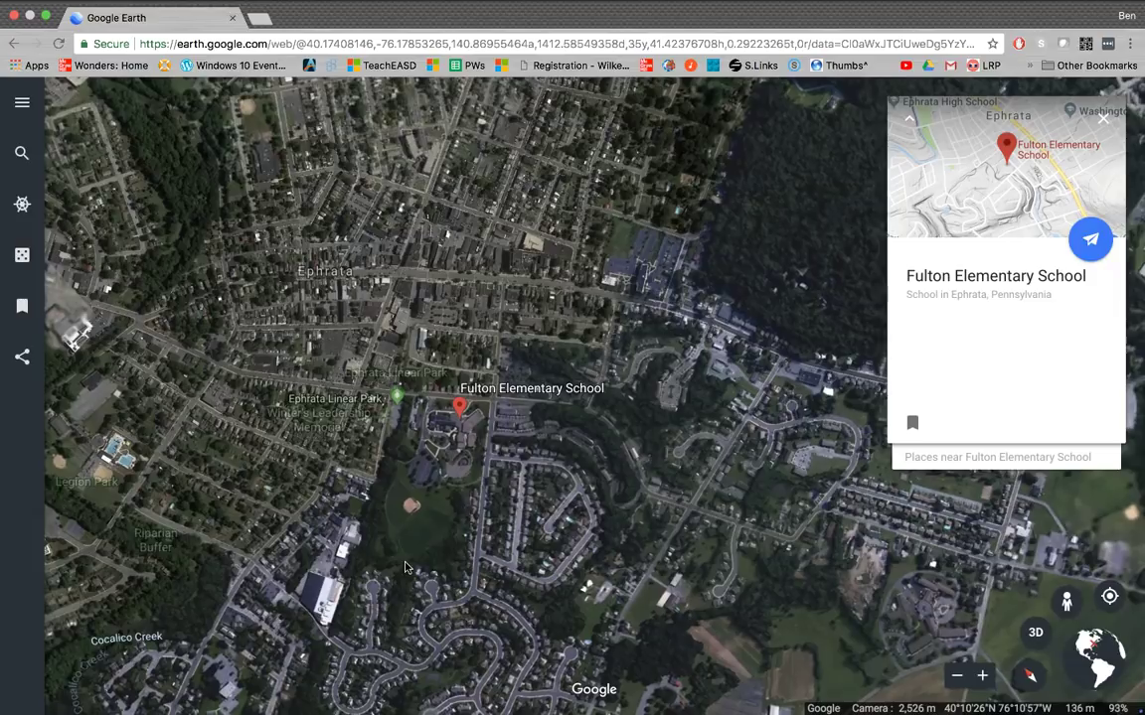
click(537, 459)
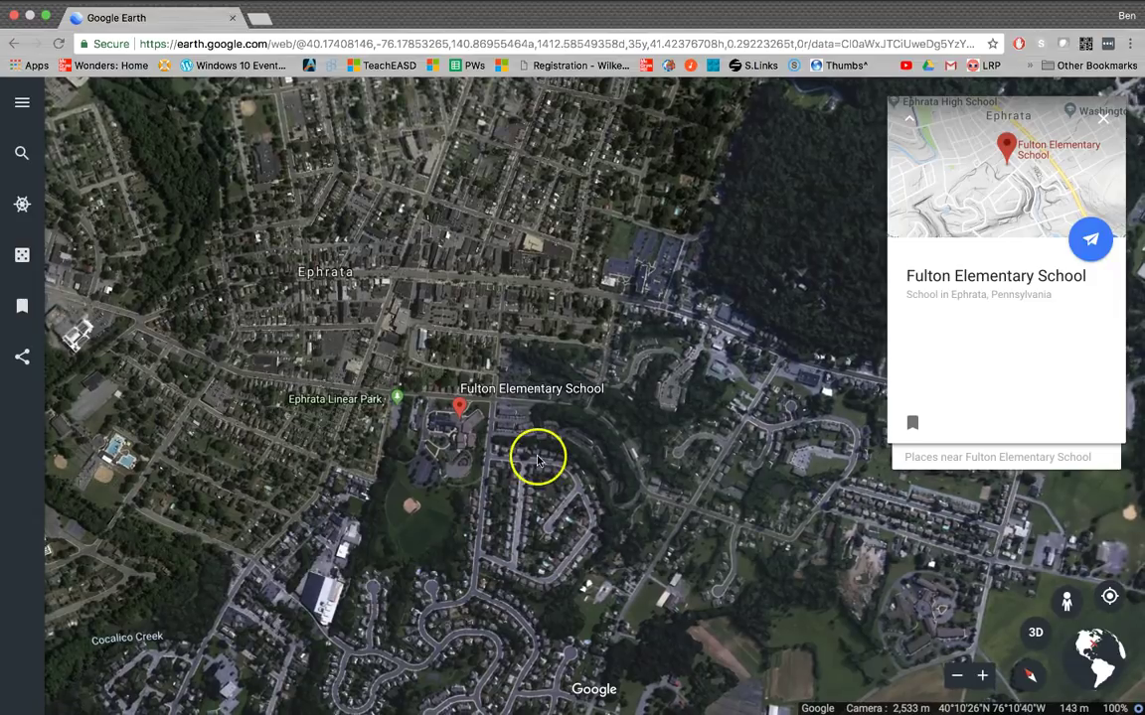
scroll(658, 233, down, 3)
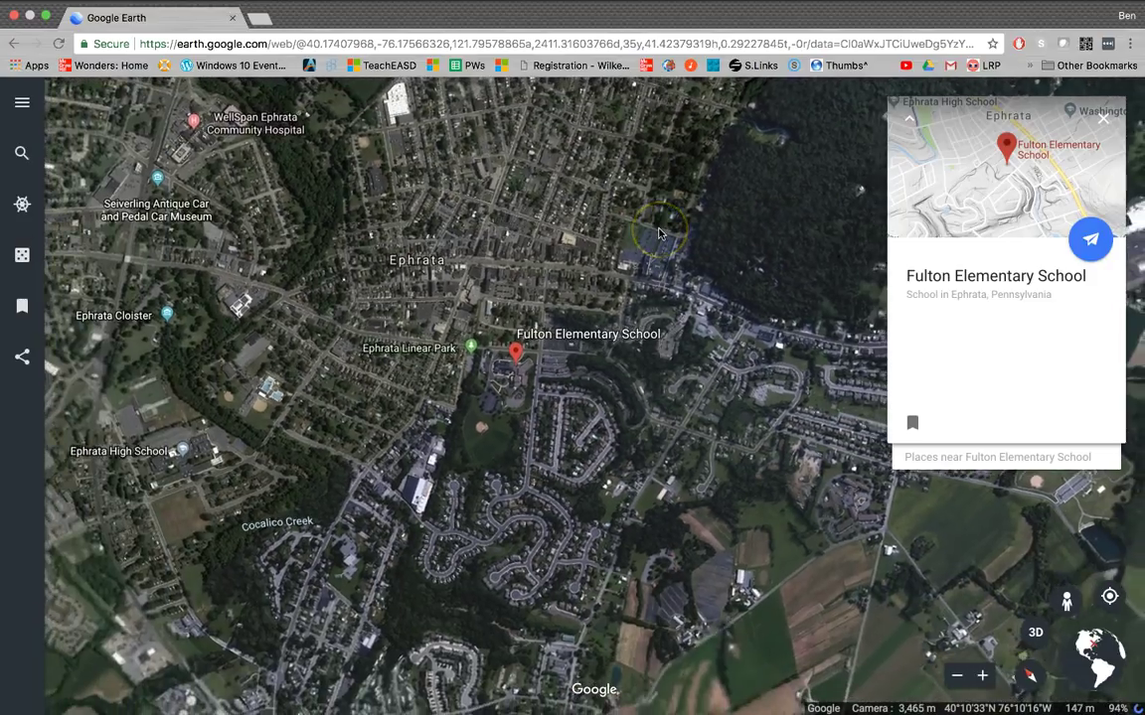
click(253, 253)
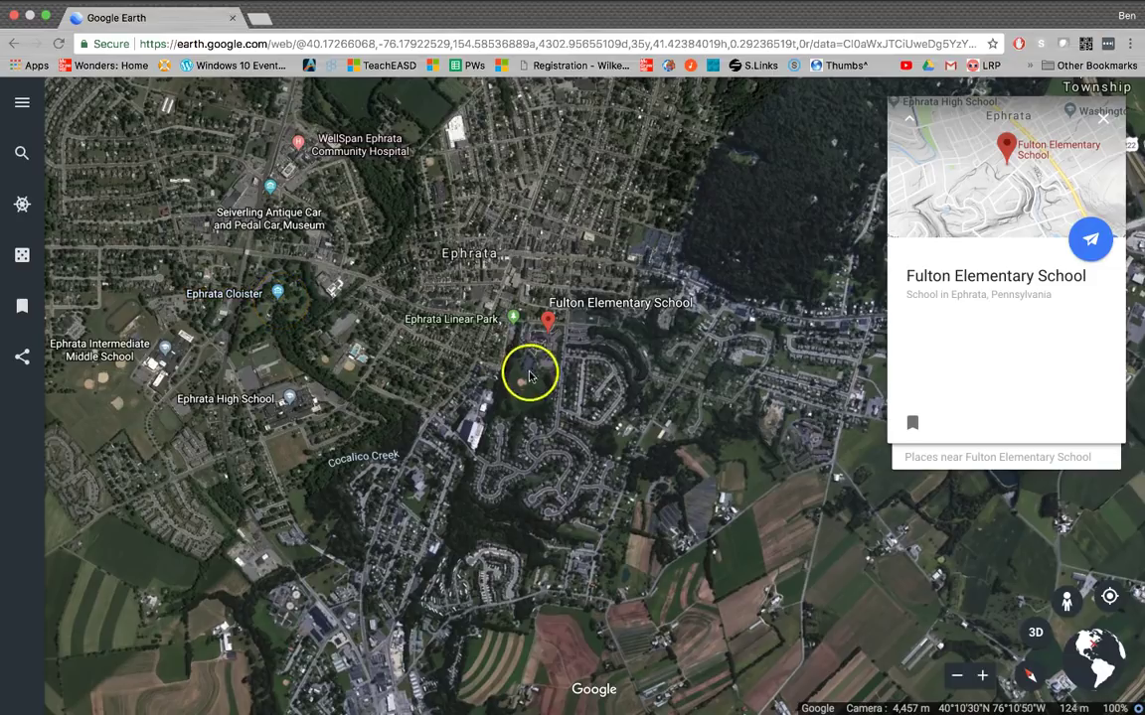
scroll(352, 324, down, 3)
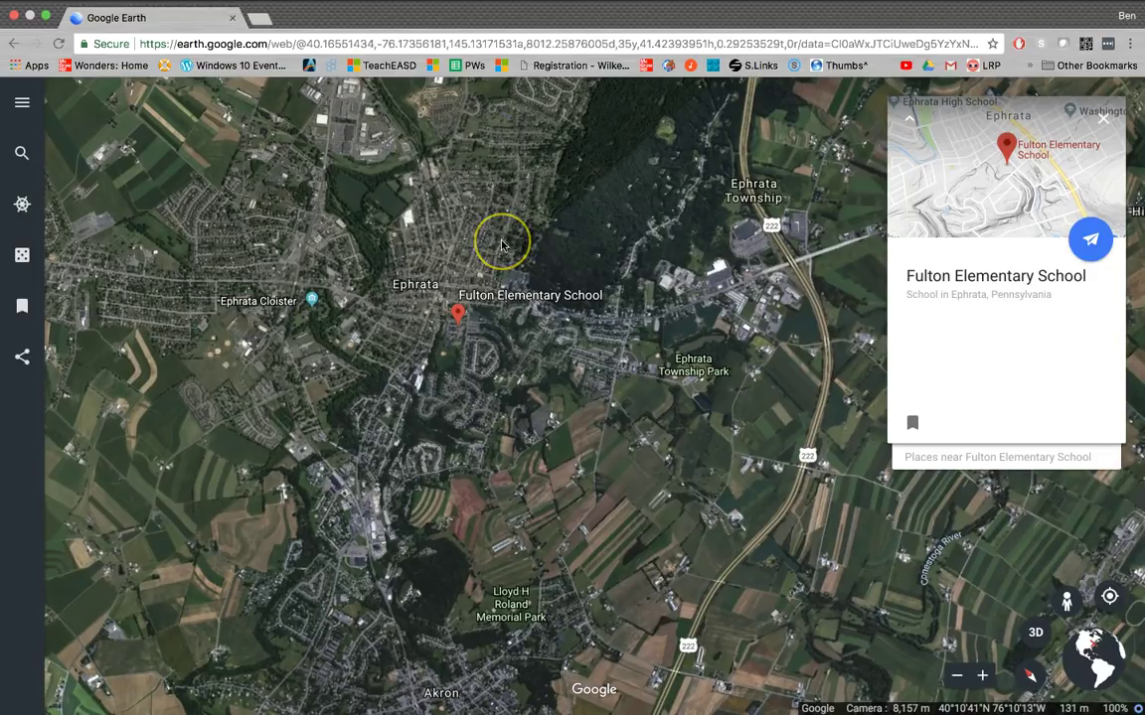
scroll(378, 513, down, 2)
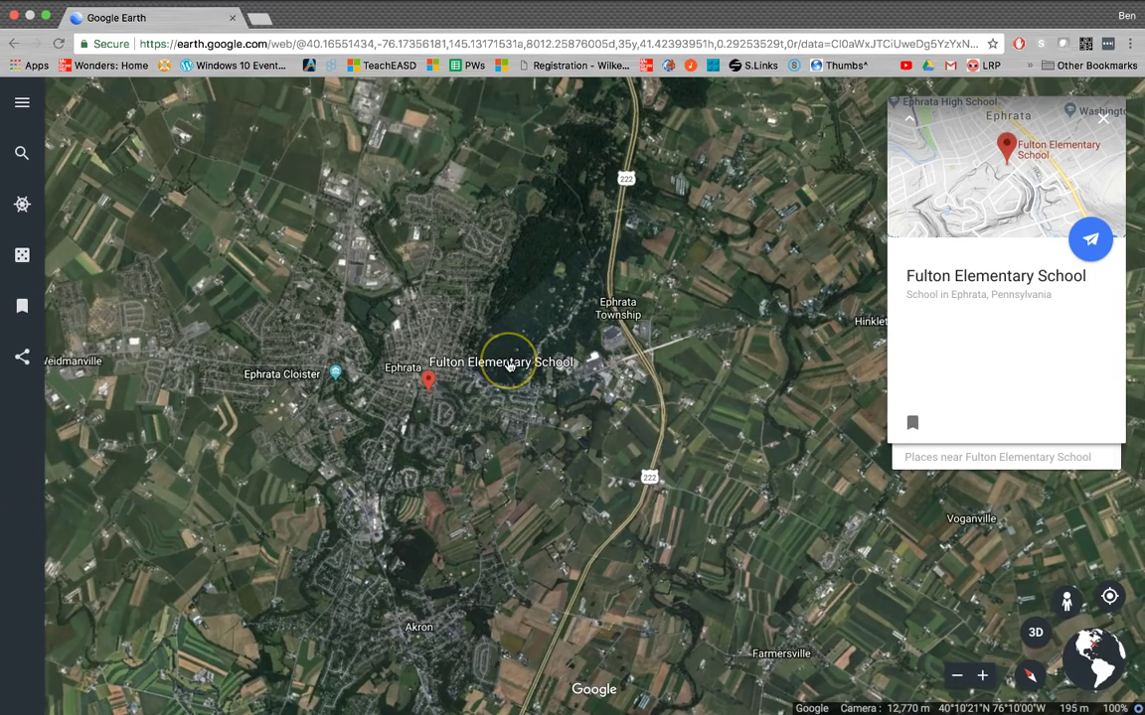
- Widen the overhead view from Ephrata until Pennsylvania, Delaware and the Atlantic coast between New York and Washington fit in view
scroll(507, 366, down, 5)
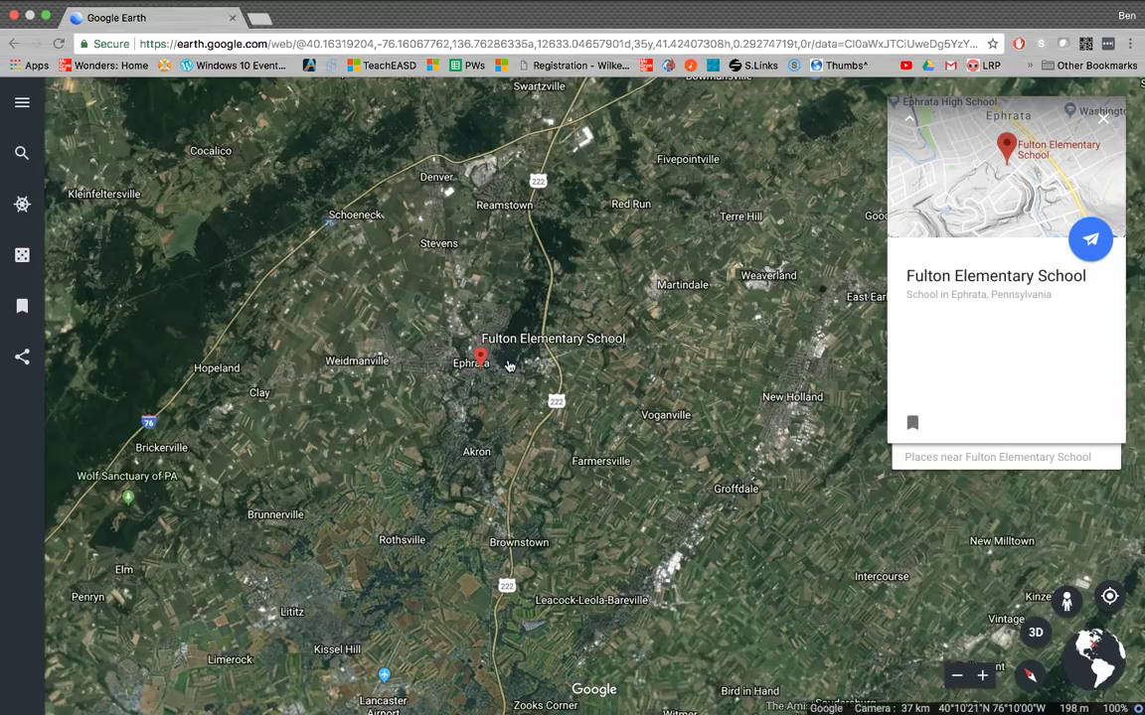
scroll(508, 365, down, 4)
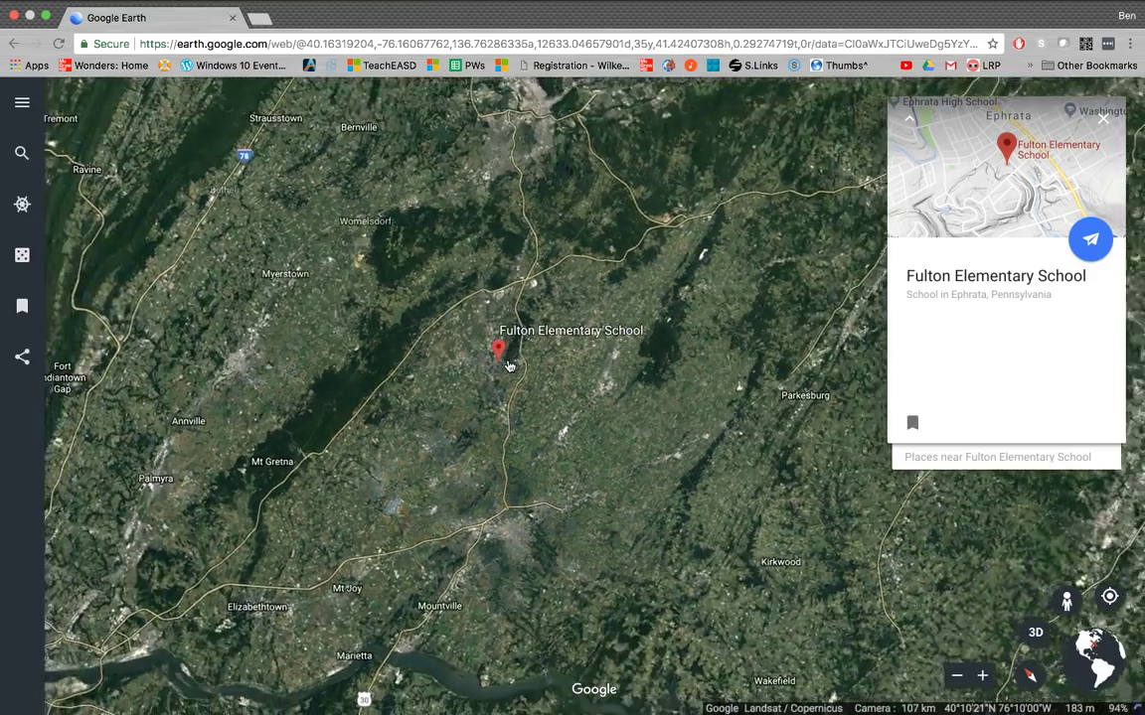
scroll(501, 376, down, 3)
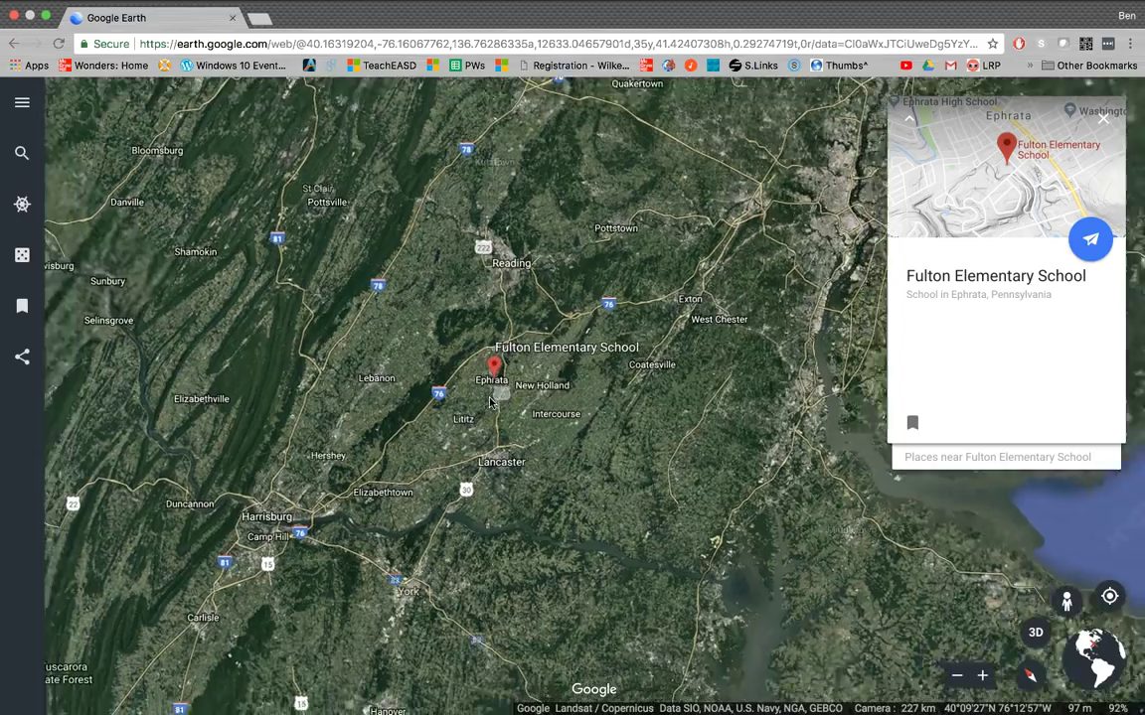
scroll(489, 401, down, 4)
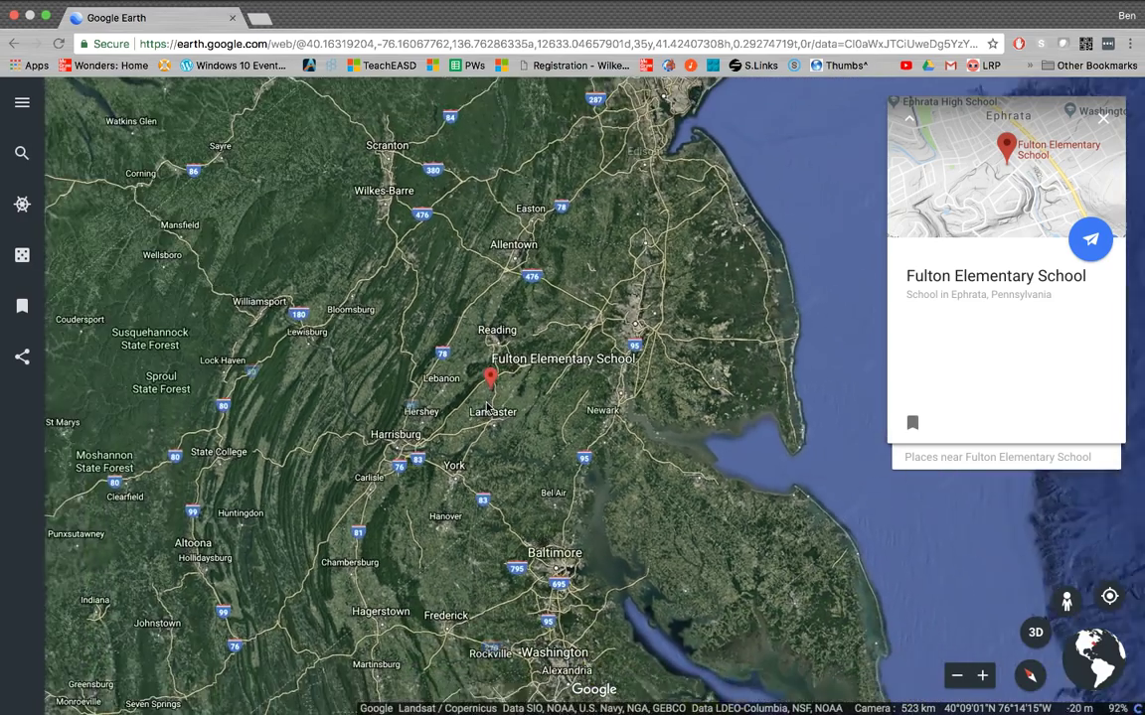
scroll(489, 403, down, 1)
scroll(782, 363, down, 1)
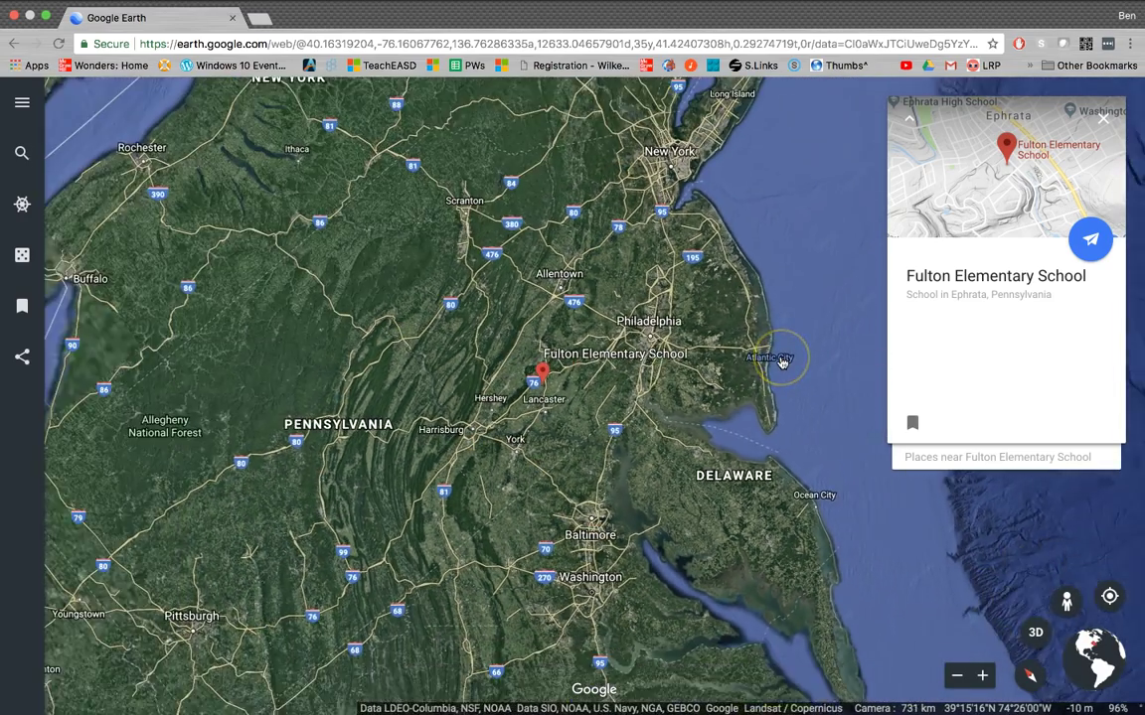
- Bring the northeastern United States and Canada into view and keep zooming out until the whole globe floats in space
drag(782, 362, 763, 469)
scroll(747, 493, down, 3)
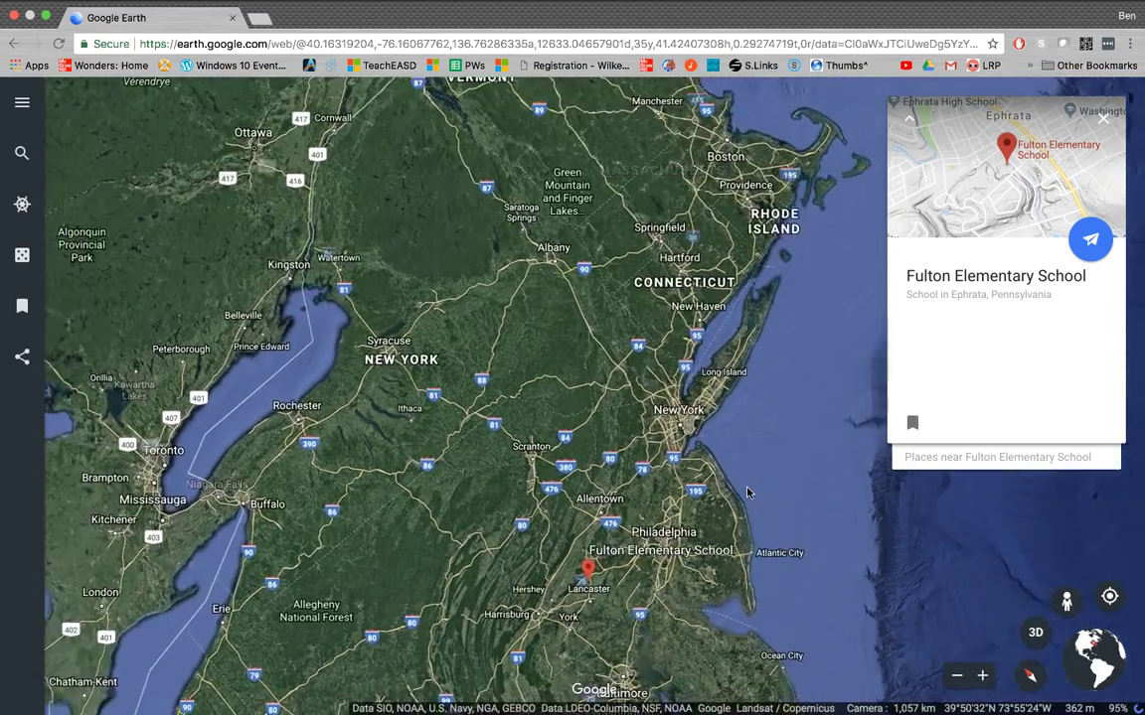
scroll(690, 454, down, 2)
scroll(689, 455, down, 6)
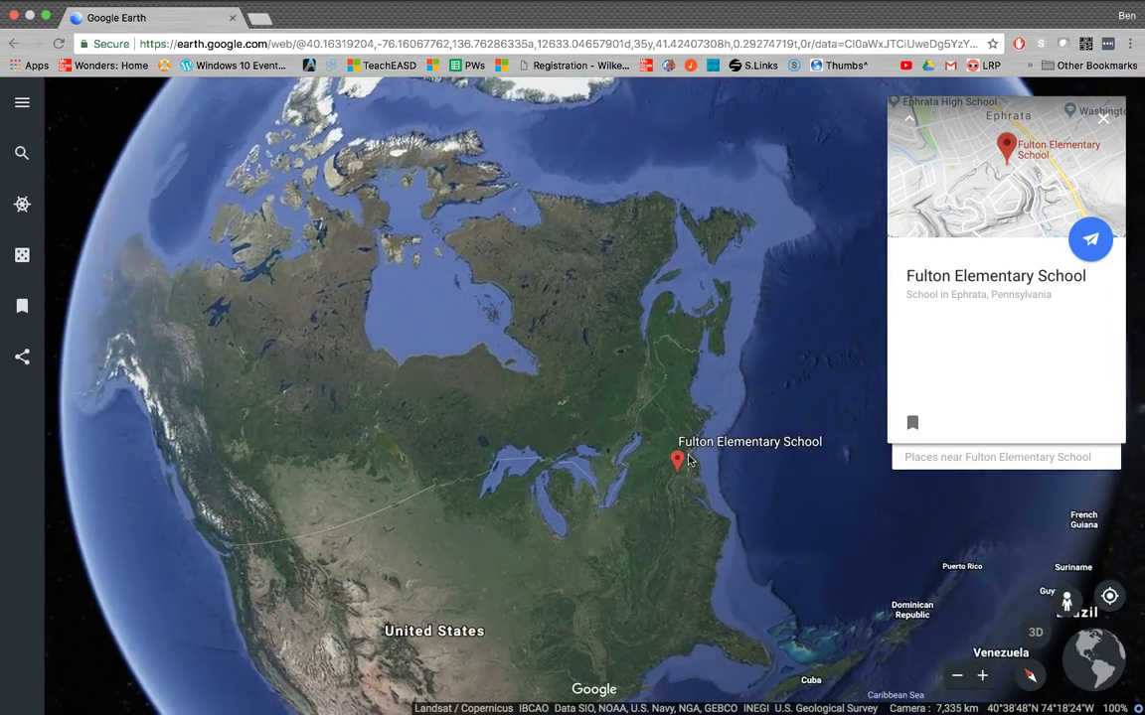
scroll(688, 459, down, 2)
scroll(688, 459, down, 3)
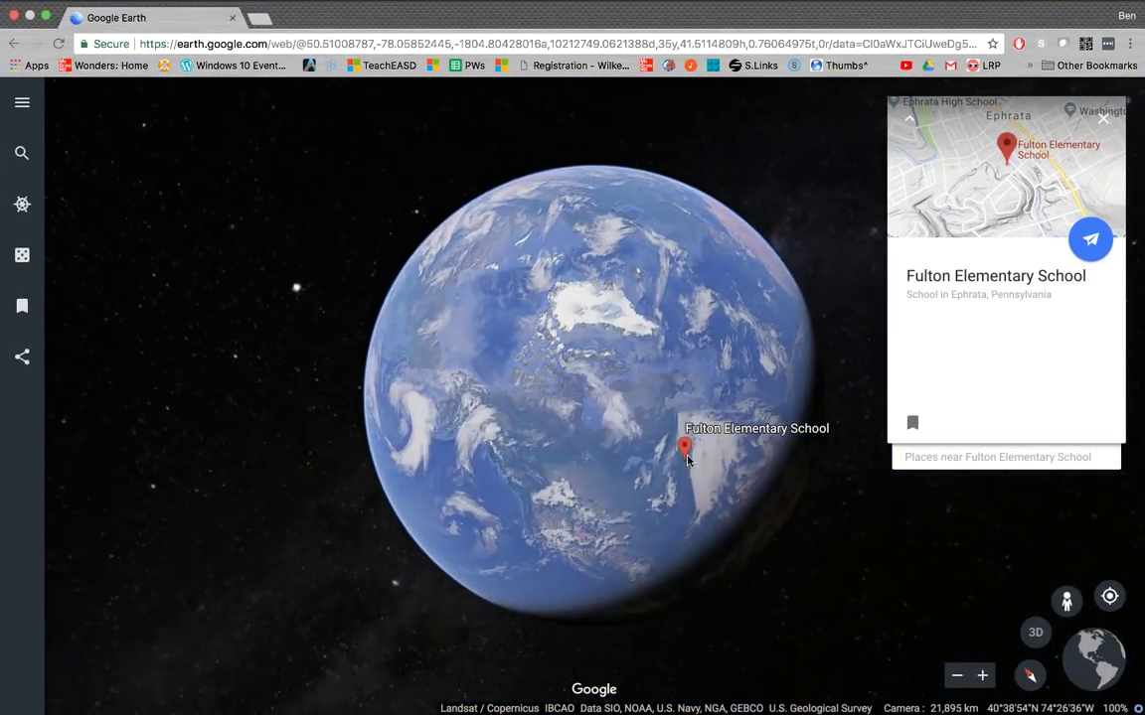
- Rotate the globe from North America across the Pacific Ocean to Asia, the Middle East and East Africa
drag(510, 442, 434, 340)
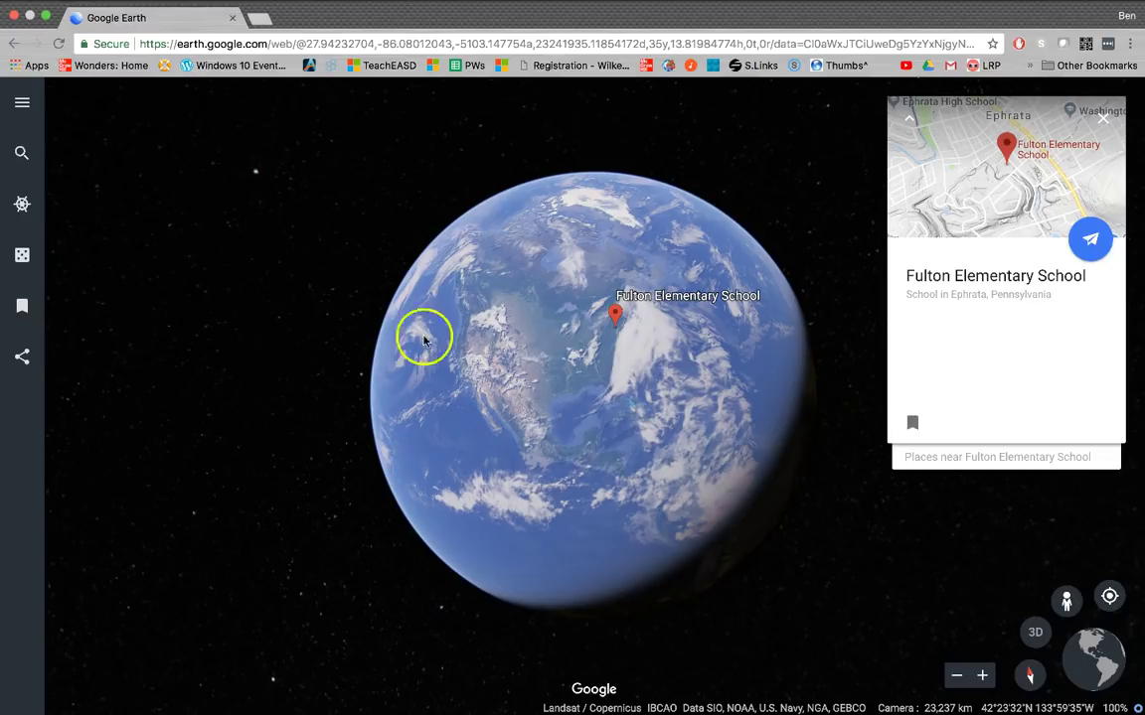
drag(408, 457, 616, 376)
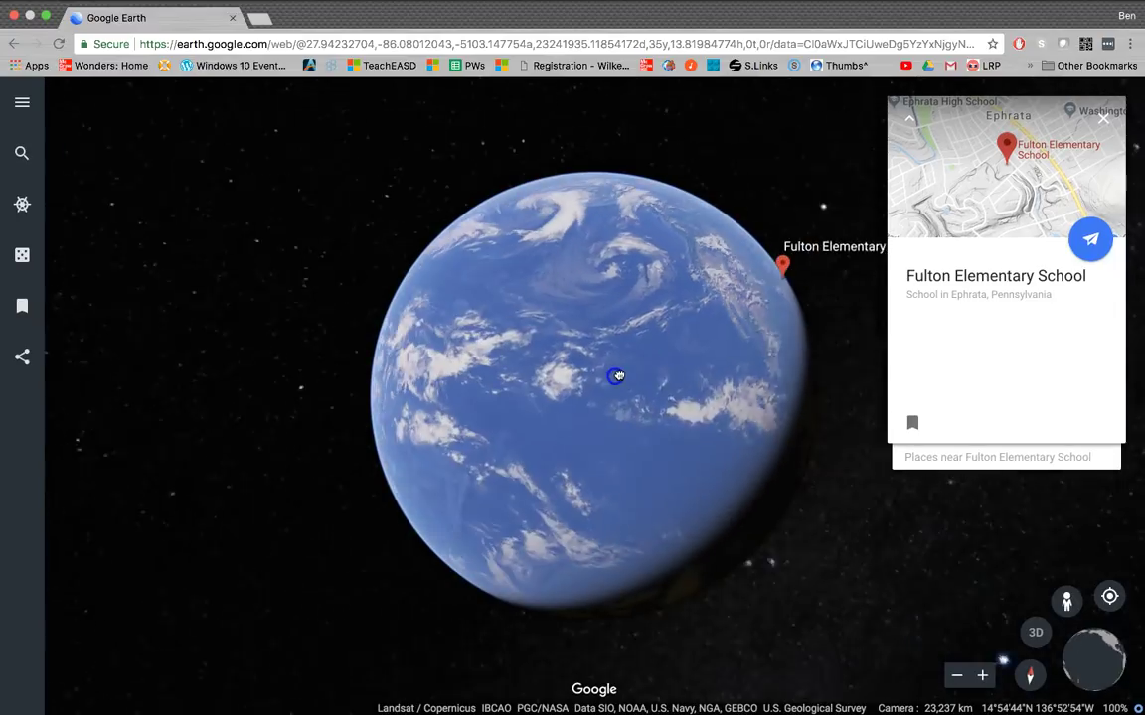
drag(415, 447, 764, 416)
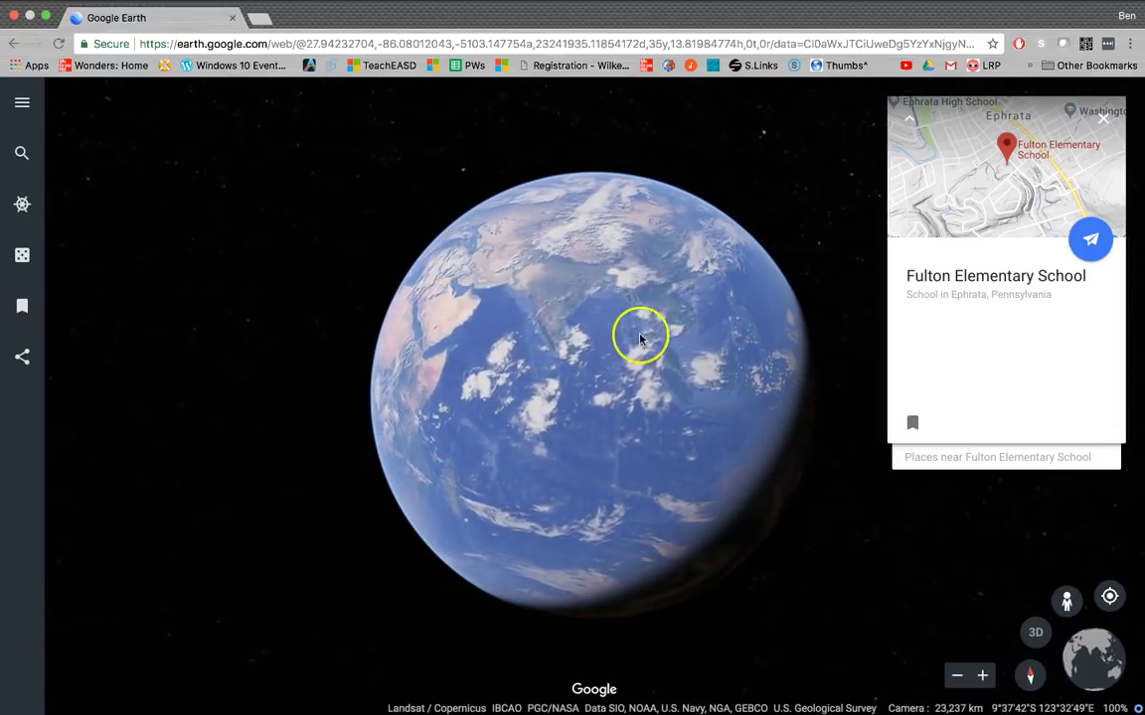
drag(639, 332, 694, 403)
click(199, 353)
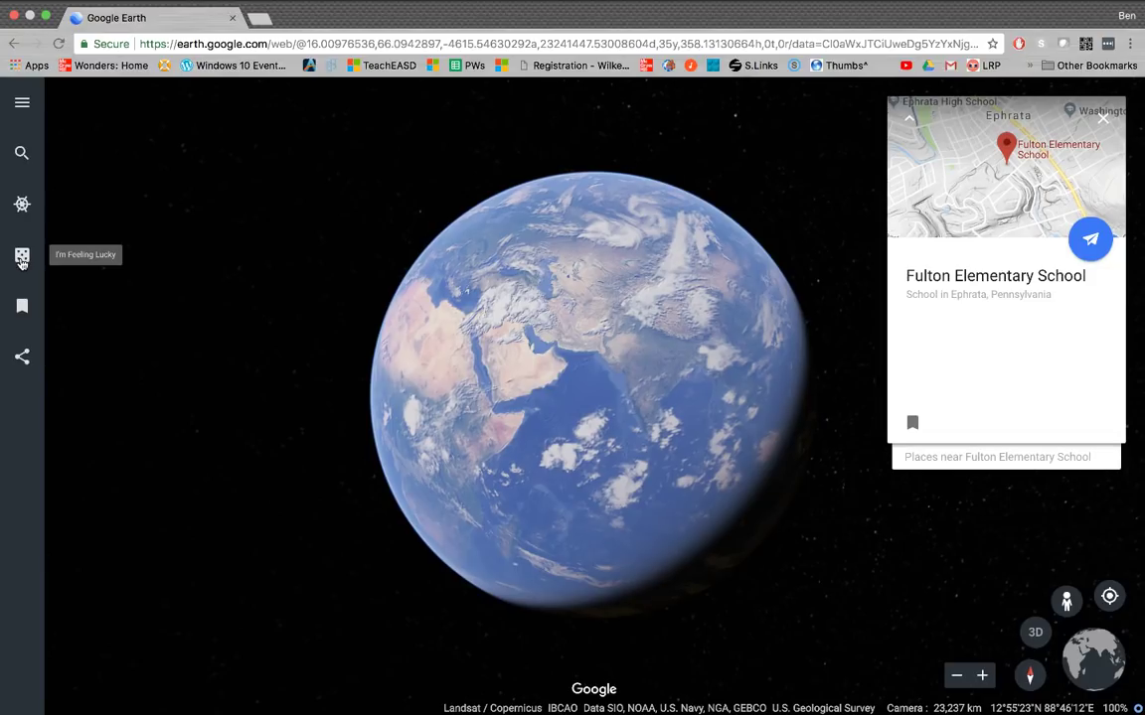
- Fly to a random place with I'm Feeling Lucky and zoom in on the wooded slope beside the village of Saas Fee
click(22, 259)
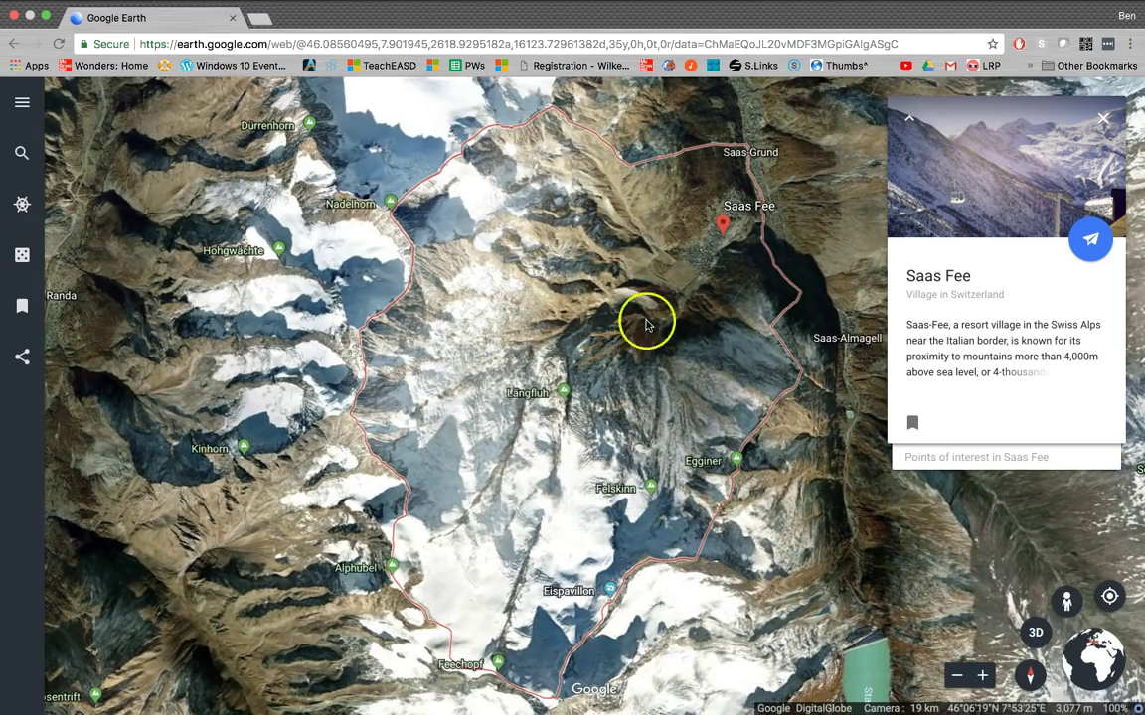
double_click(747, 272)
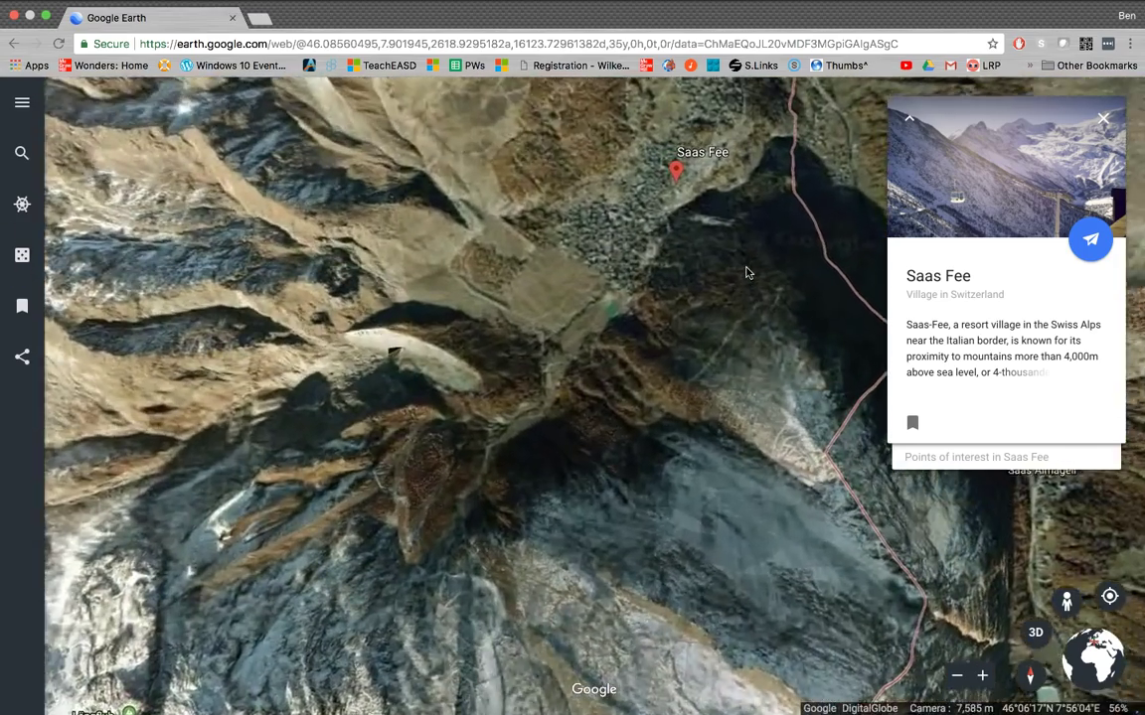
scroll(746, 272, up, 5)
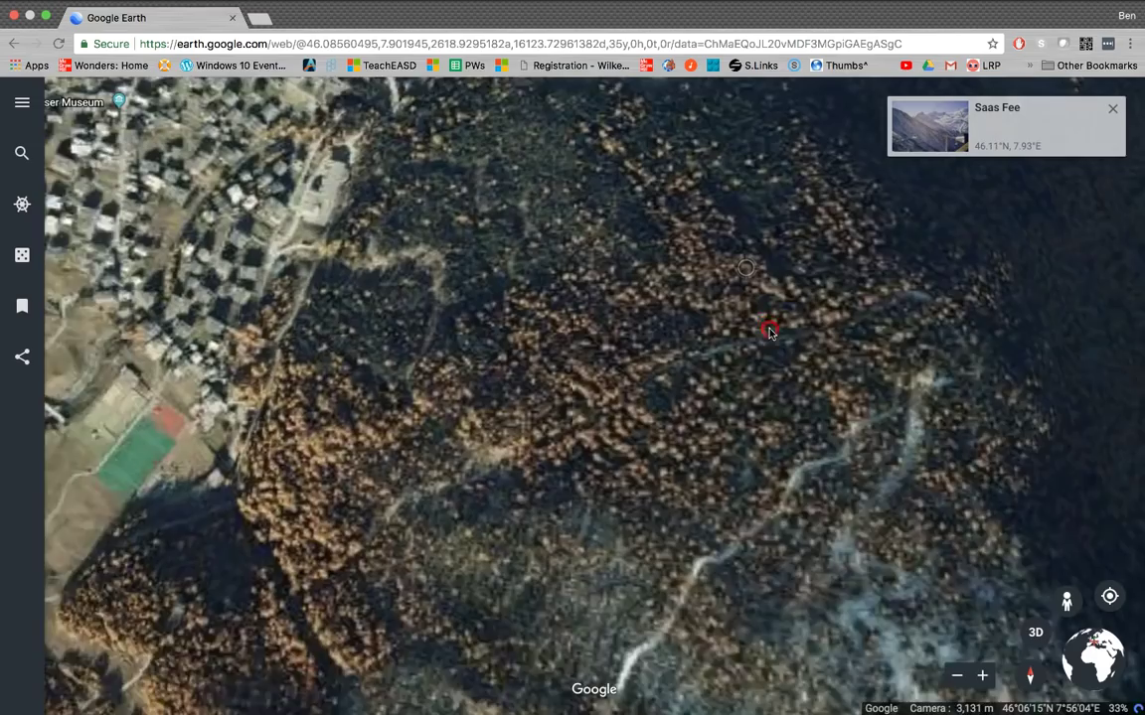
- Move the overhead view across Saas Fee, past the Saaser Museum, to the Tourist Information Center and the village's place marker
key(Up)
key(Left)
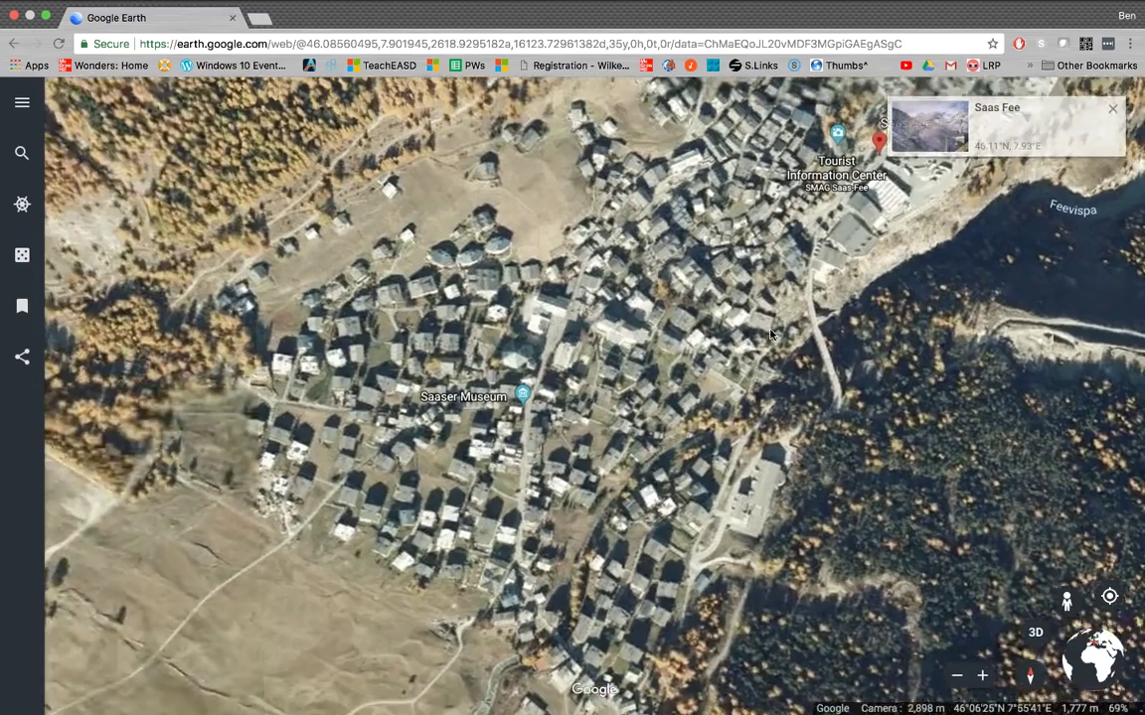
key(Up)
key(Right)
key(Up)
key(Right)
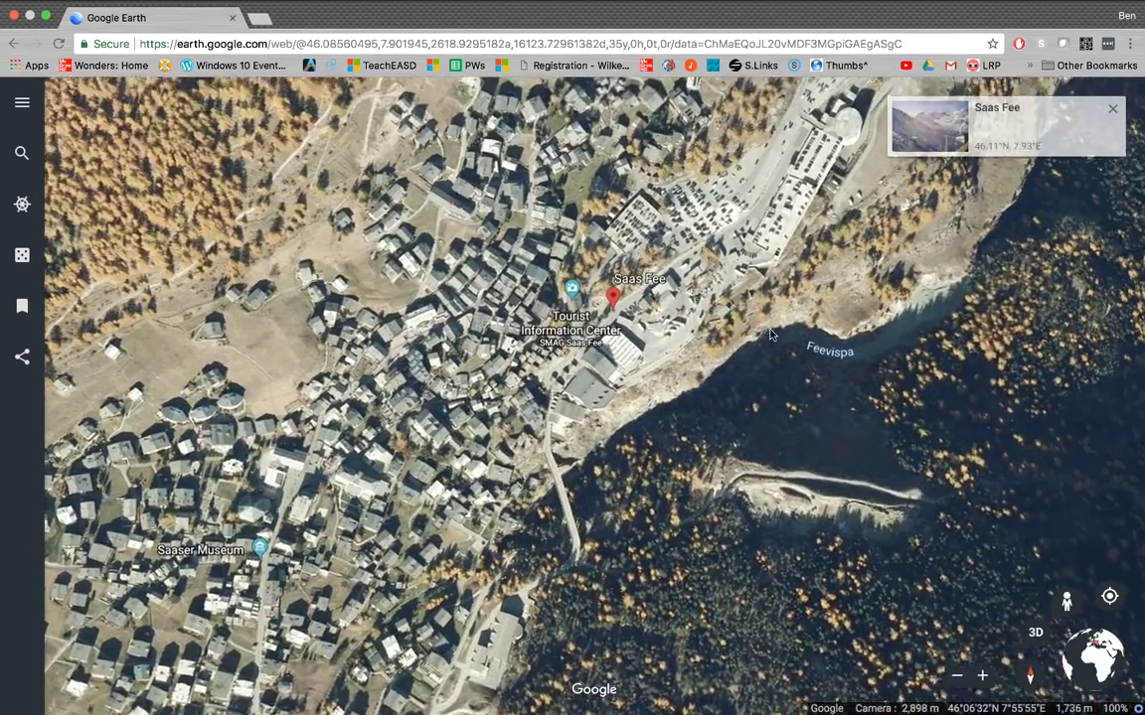
key(Up)
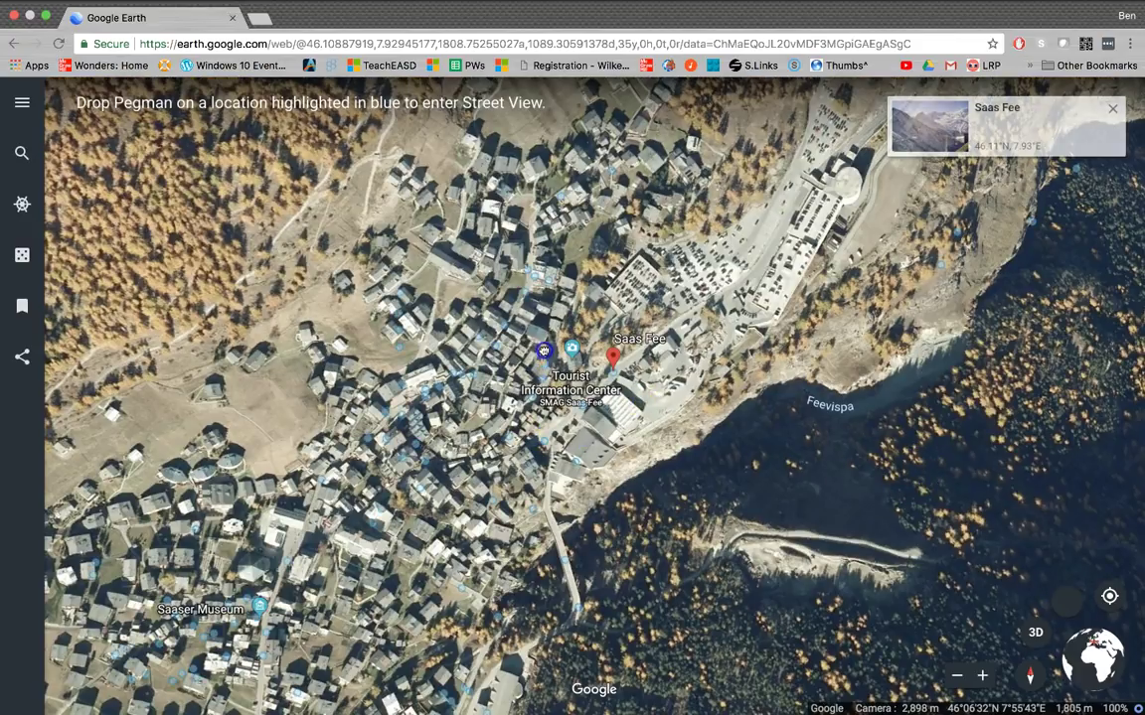
- Enter Street View by placing Pegman among the houses just west of Saas Fee's Tourist Information Center
drag(545, 362, 546, 362)
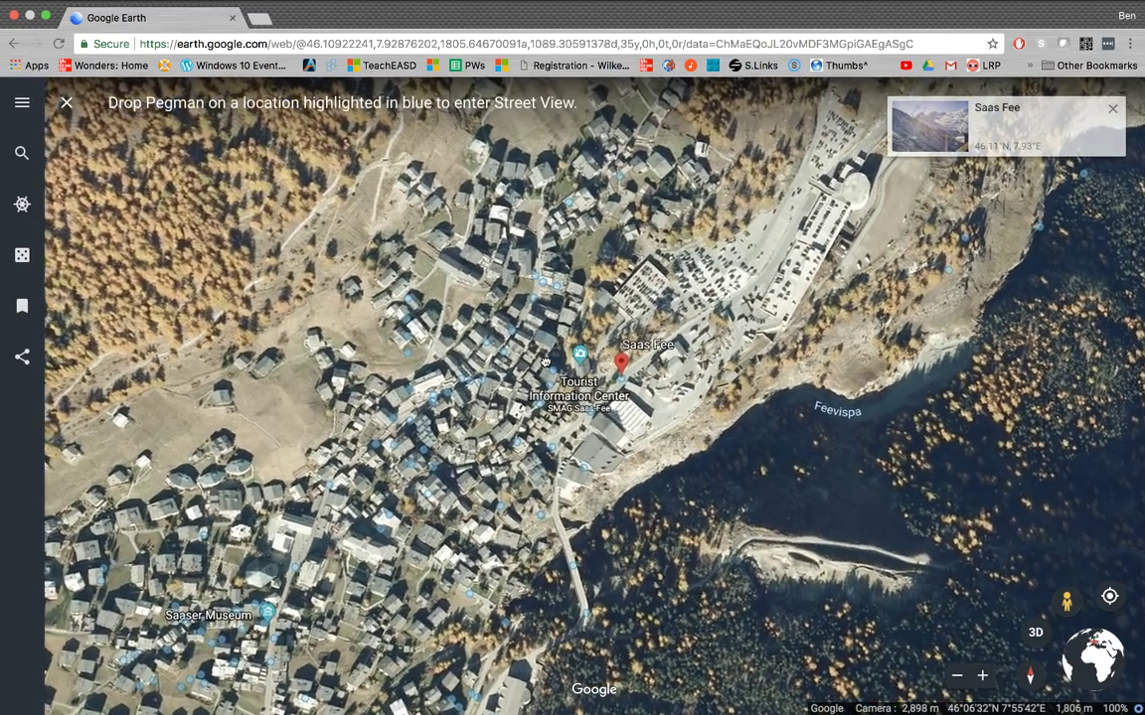
key(Page_Up)
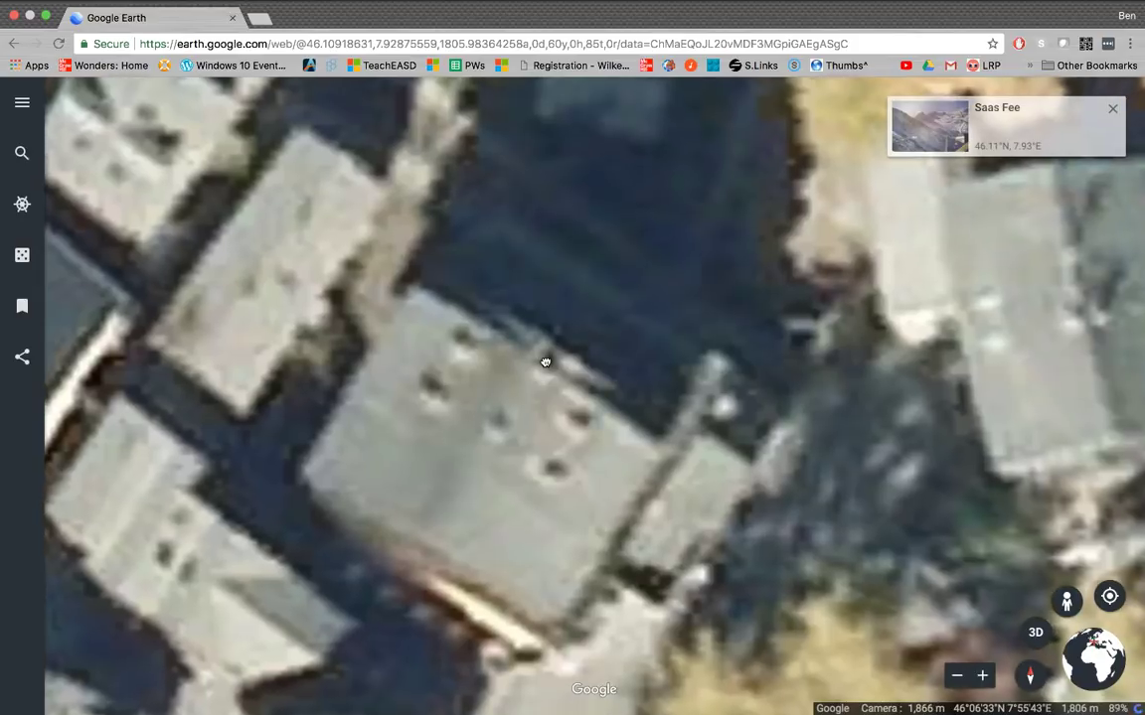
key(Page_Up)
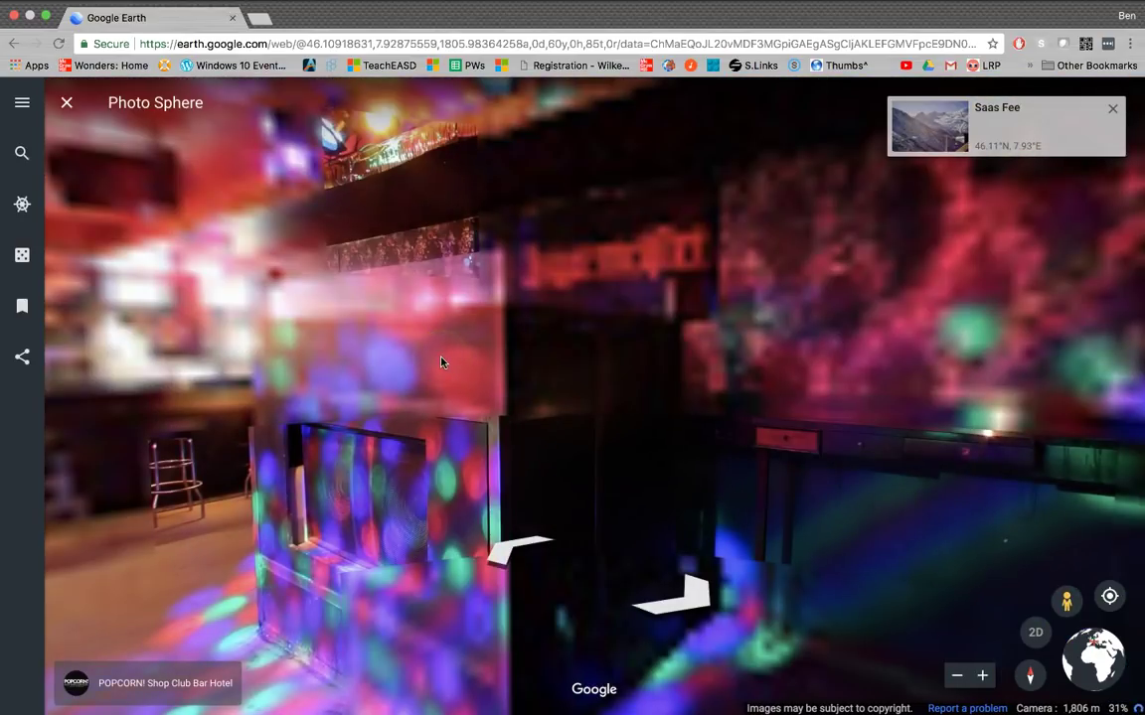
- Look around the interior of the POPCORN! Shop Club Bar Hotel, from the bar counter to the lounge, and widen the view
mouse_move(371, 396)
mouse_down()
mouse_move(527, 383)
mouse_move(823, 404)
mouse_move(358, 388)
mouse_up()
drag(831, 390, 519, 421)
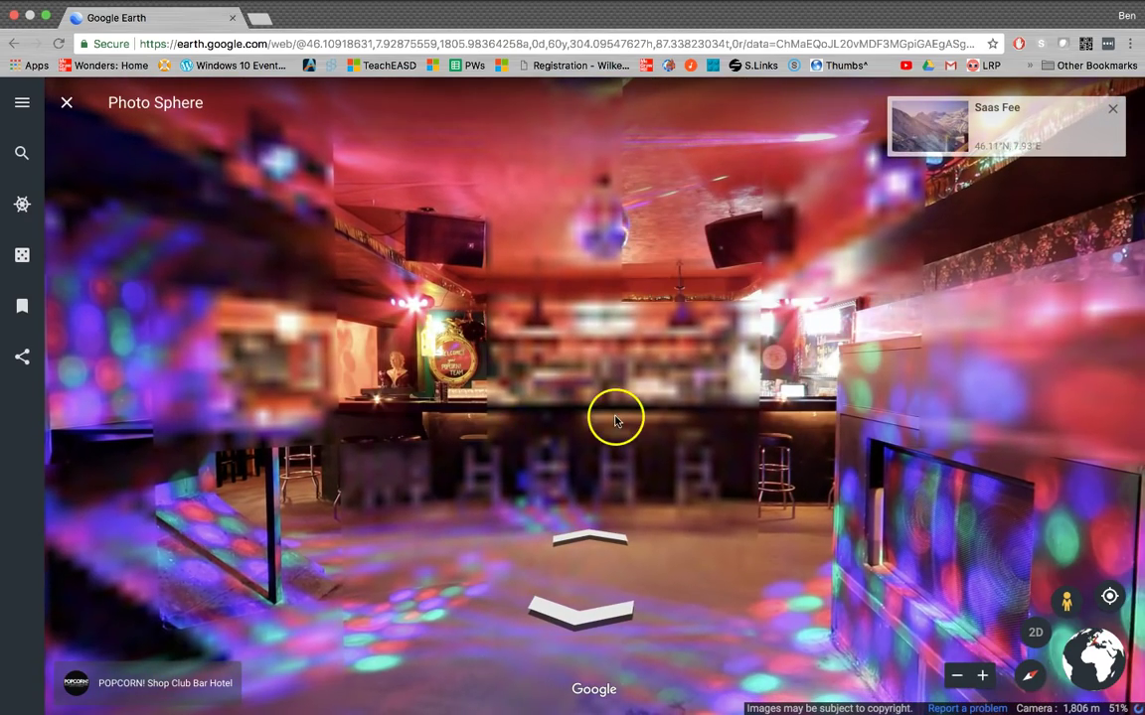
drag(701, 422, 293, 377)
drag(894, 415, 412, 356)
drag(554, 363, 403, 390)
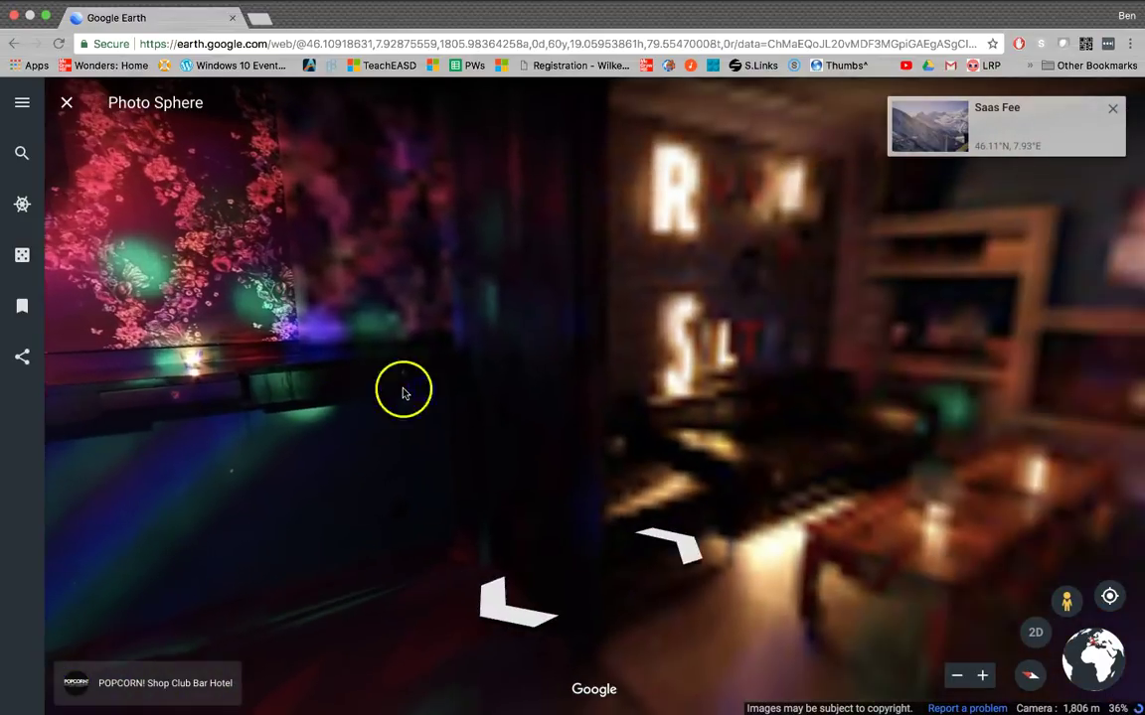
drag(652, 340, 504, 339)
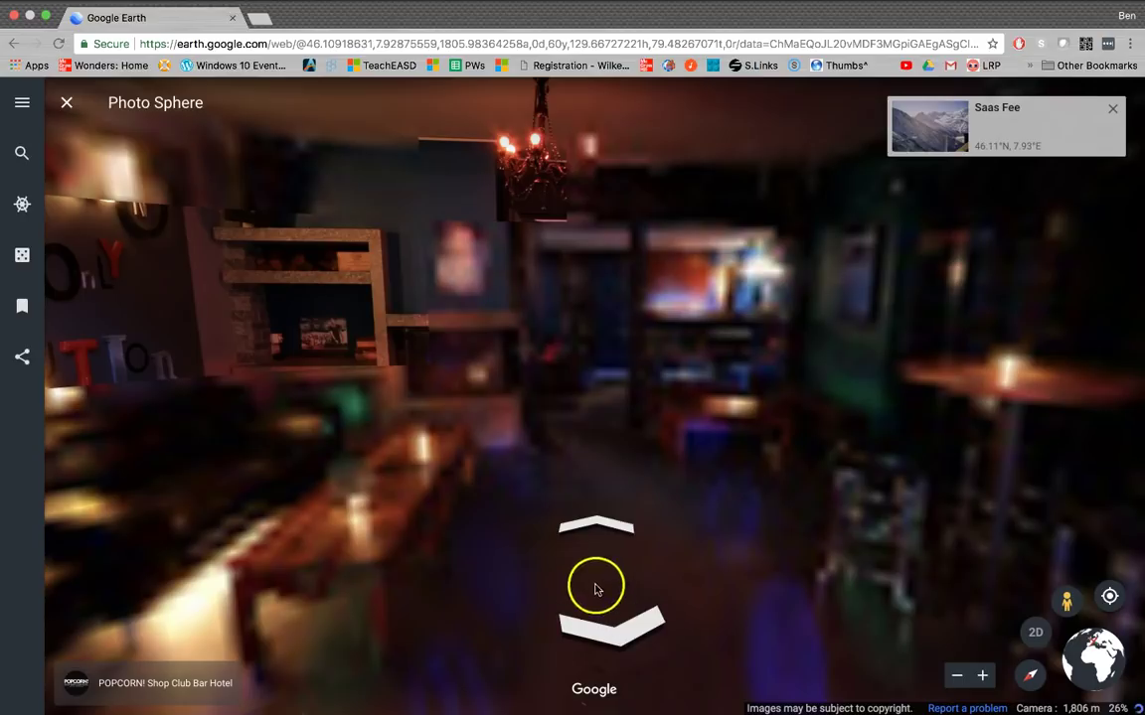
click(601, 528)
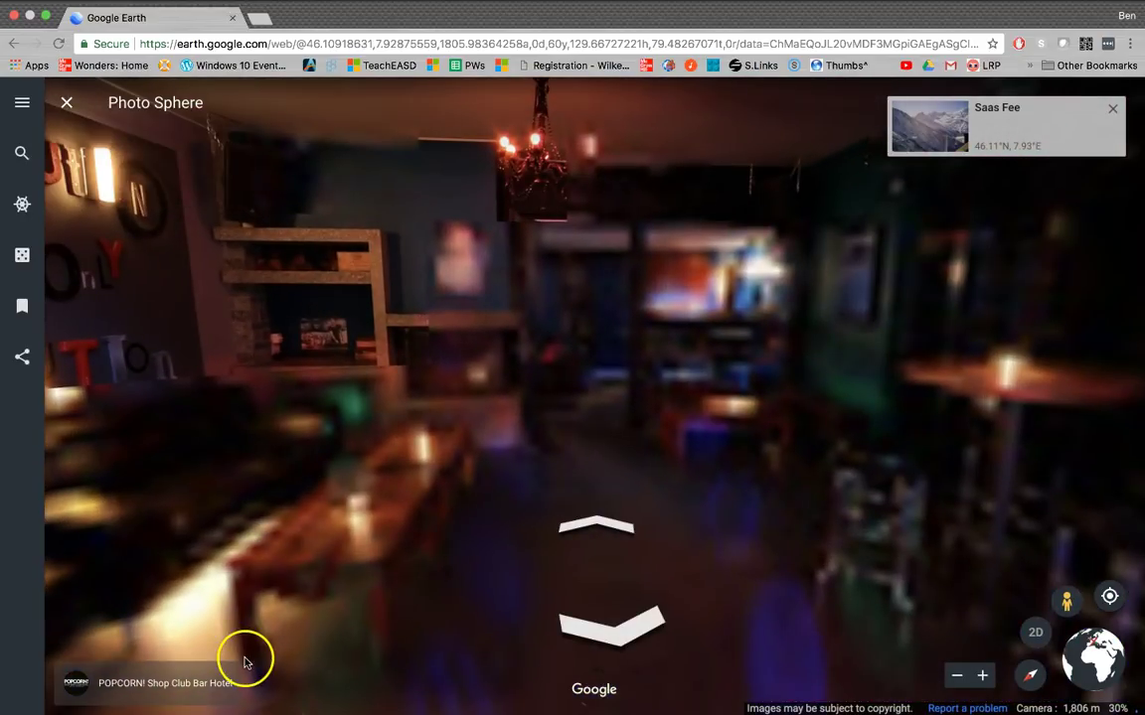
scroll(424, 577, down, 3)
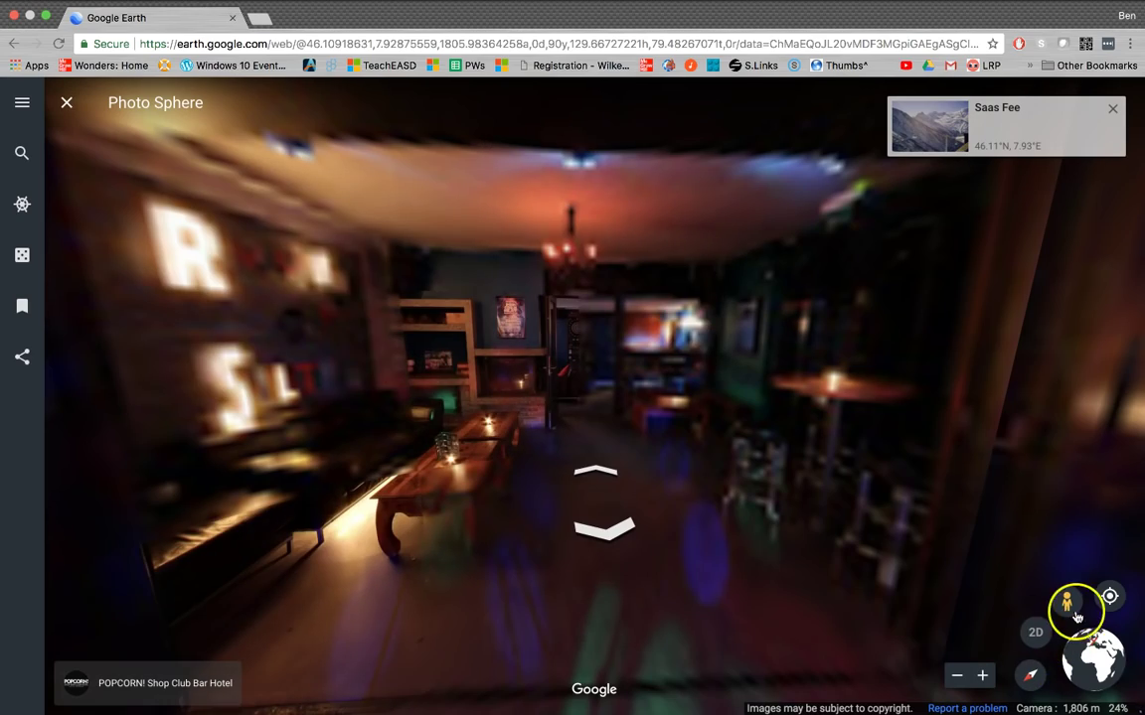
- Leave the bar's Photo Sphere and place Pegman on another spot in Saas Fee to enter an outdoor Photo Sphere
click(1067, 602)
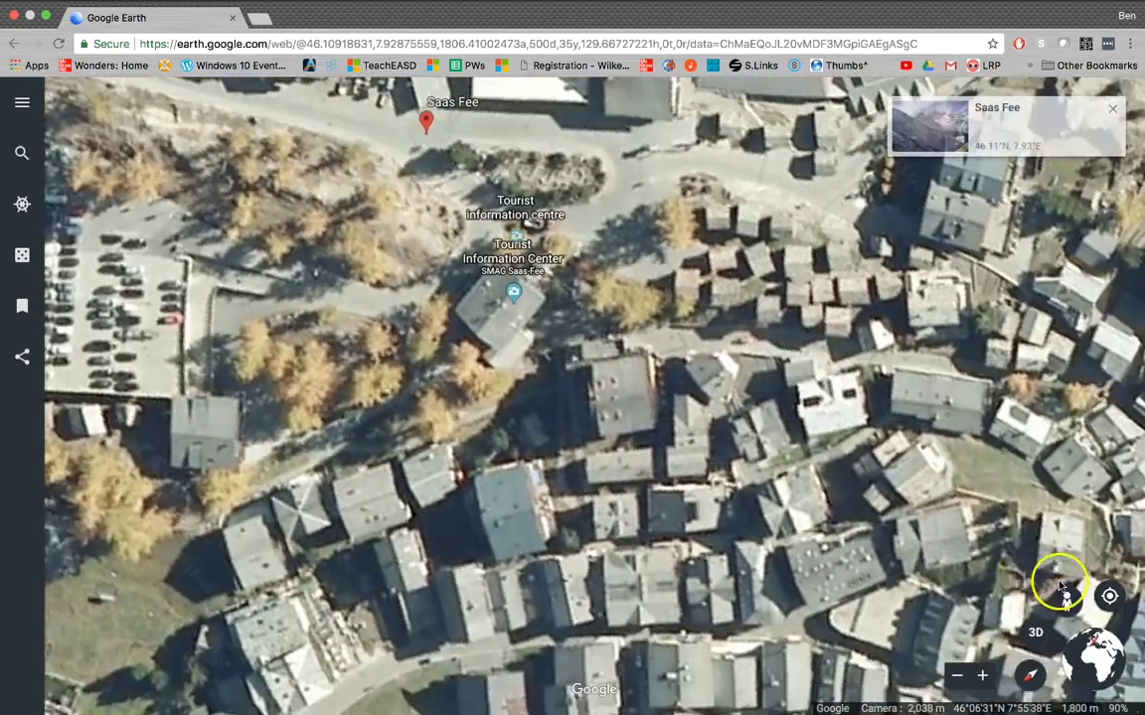
drag(1063, 600, 872, 477)
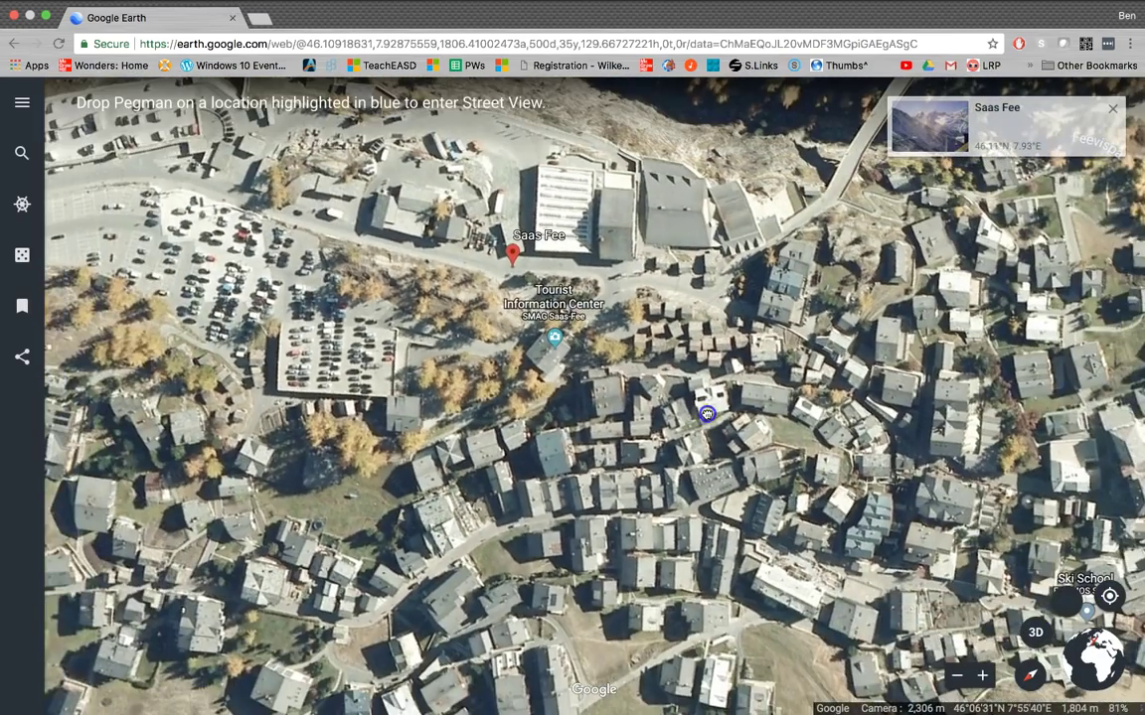
drag(707, 415, 768, 530)
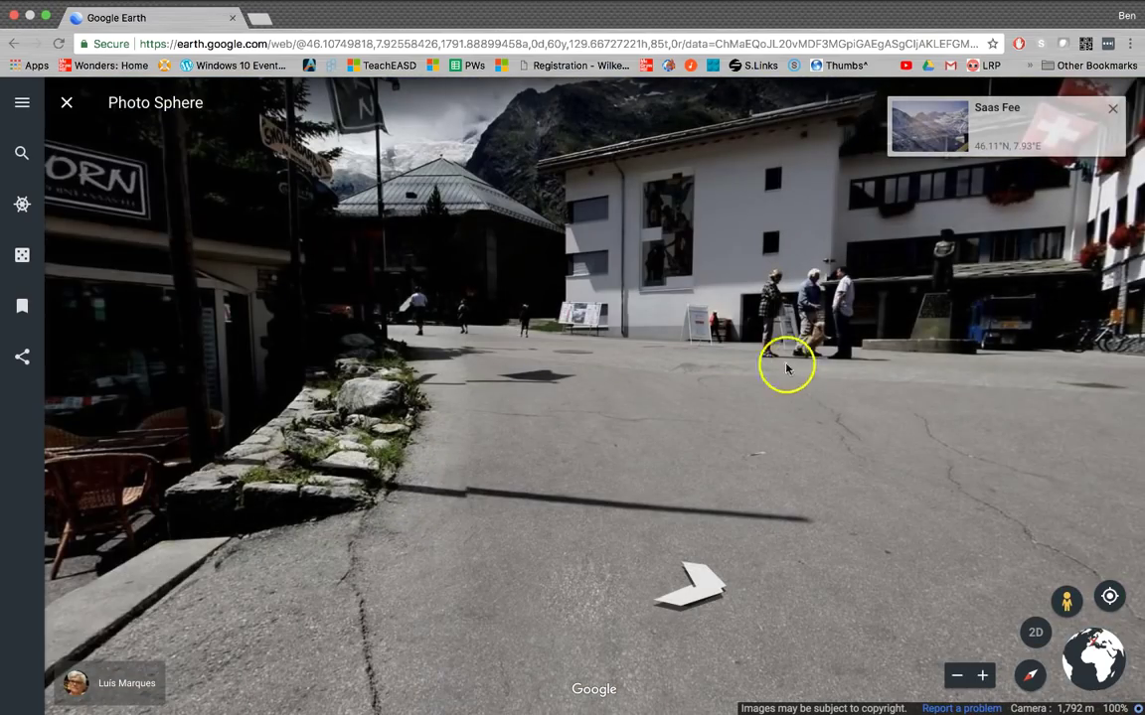
- Turn around the Saas Fee village square to view its shops, flags and mountains as far as the Rustica and Bergführer-Büro buildings
drag(709, 328, 1140, 362)
drag(498, 332, 1073, 408)
drag(730, 383, 994, 377)
drag(462, 360, 832, 365)
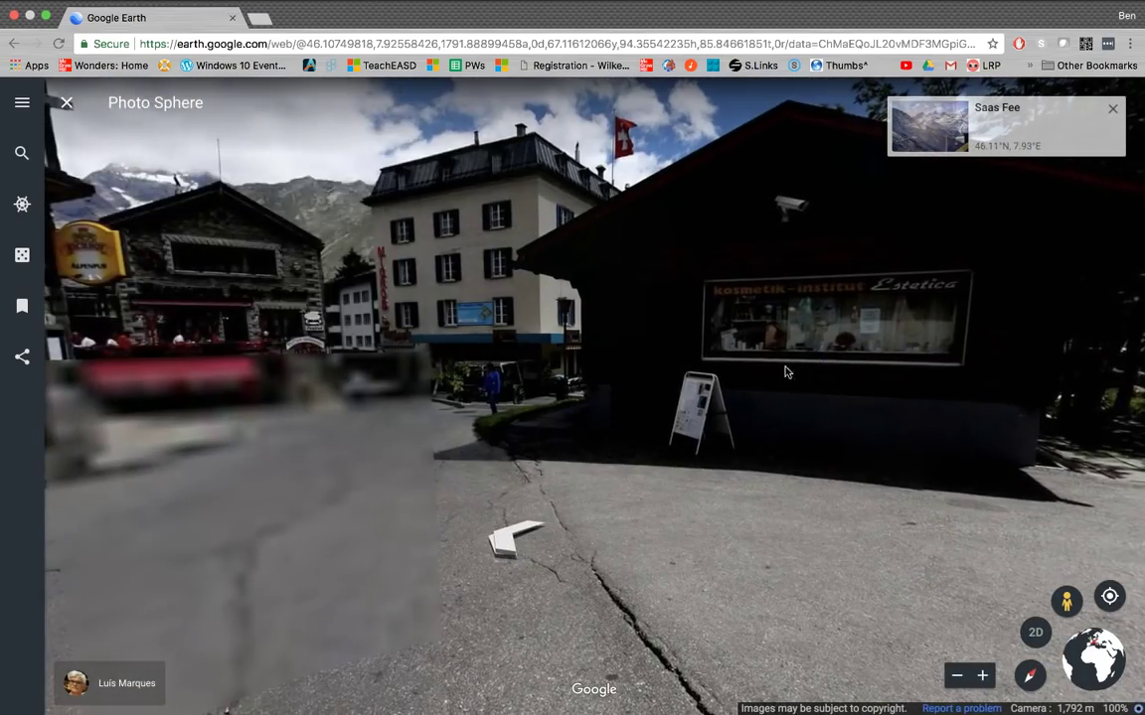
drag(542, 383, 836, 385)
drag(690, 360, 871, 469)
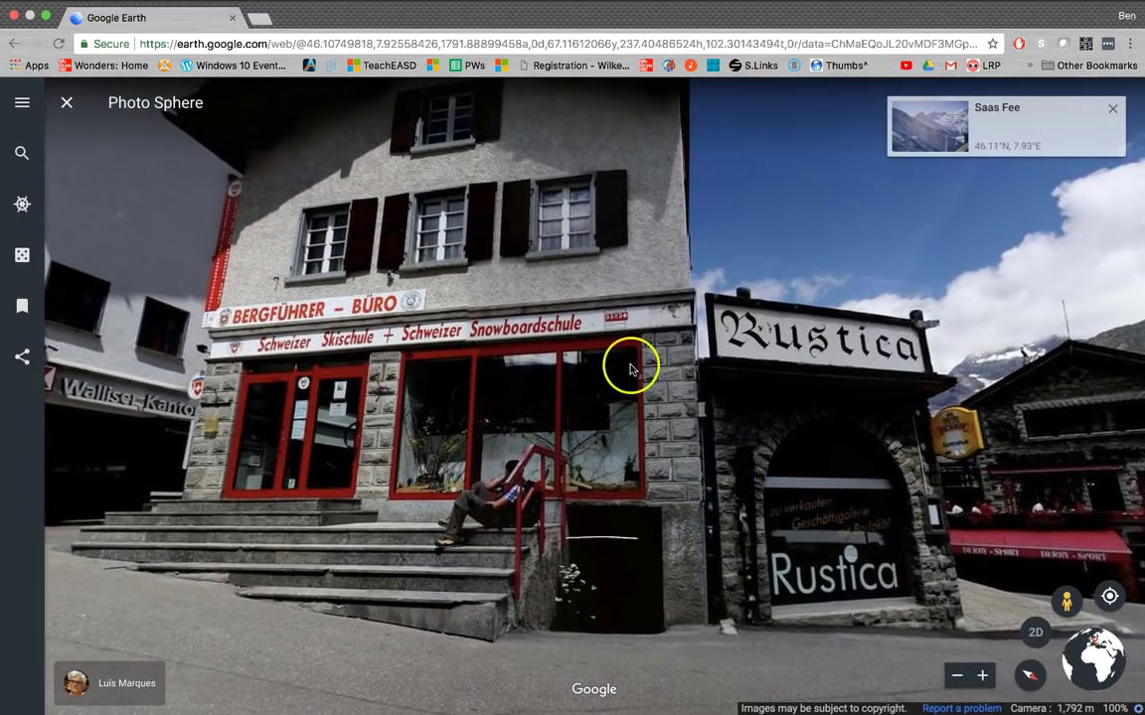
- Look up at the ski school building's facade and keep turning to the Popcorn Bar & Shop and the hotel above it
drag(630, 369, 891, 317)
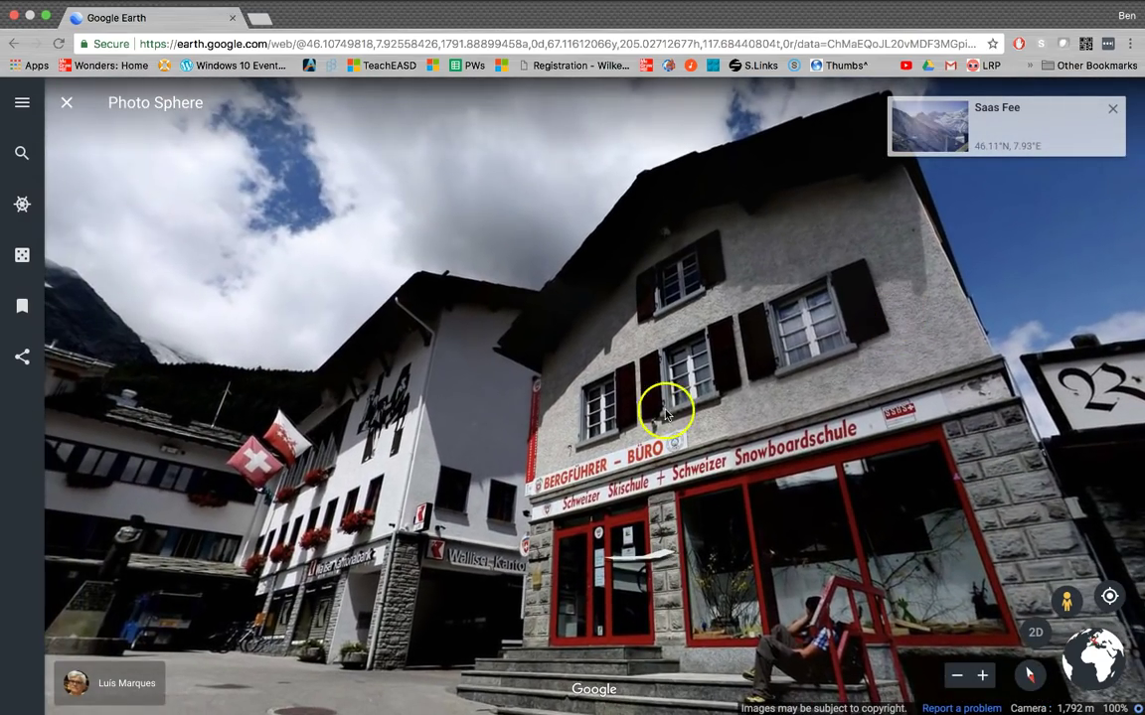
drag(456, 499, 768, 411)
drag(499, 553, 682, 469)
drag(599, 442, 866, 443)
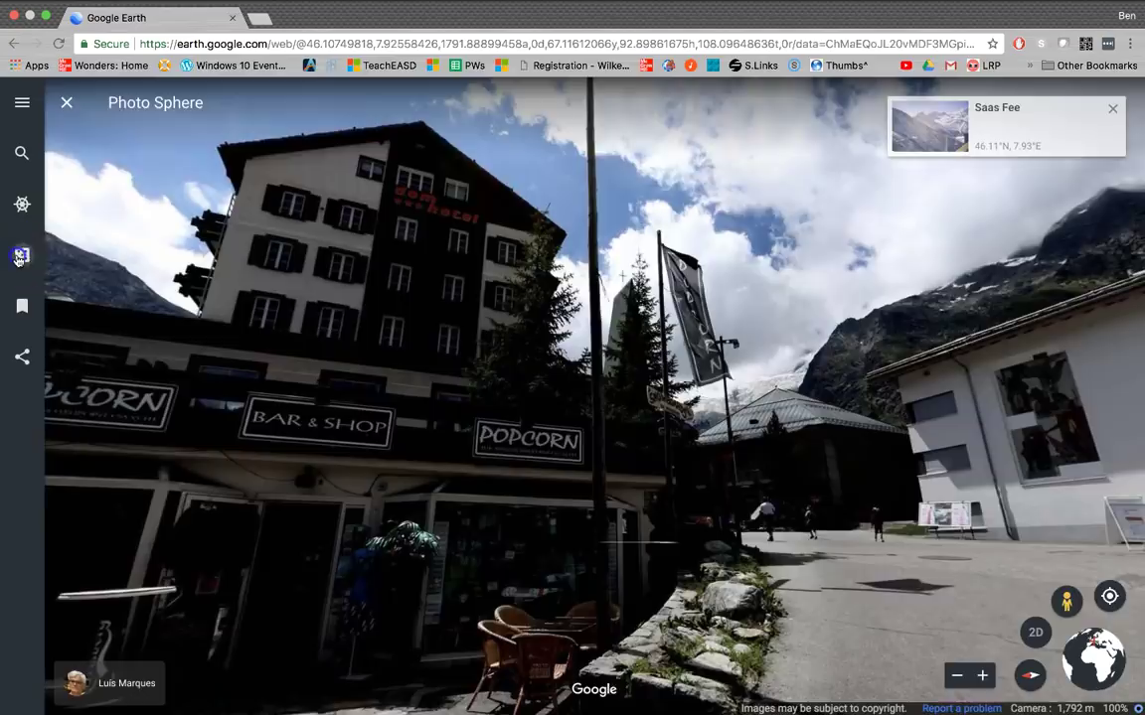
- Fly to another random place with I'm Feeling Lucky and widen the view around St. Ives to include Carbis Bay and Hayle
click(20, 256)
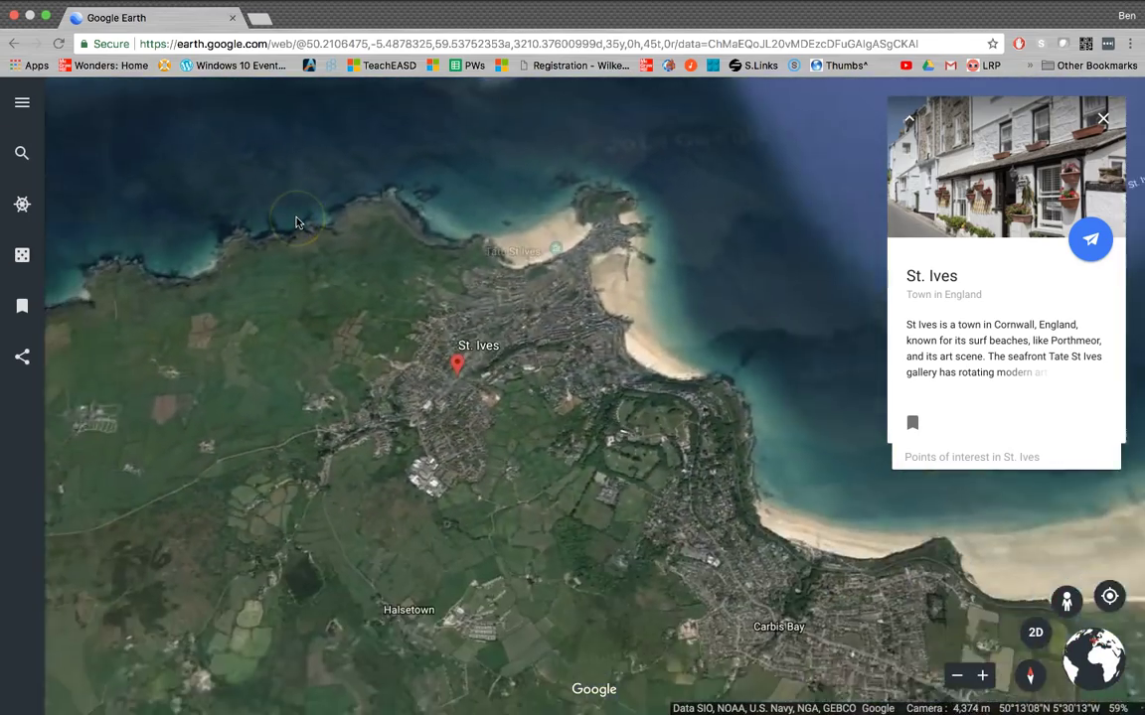
scroll(295, 222, down, 5)
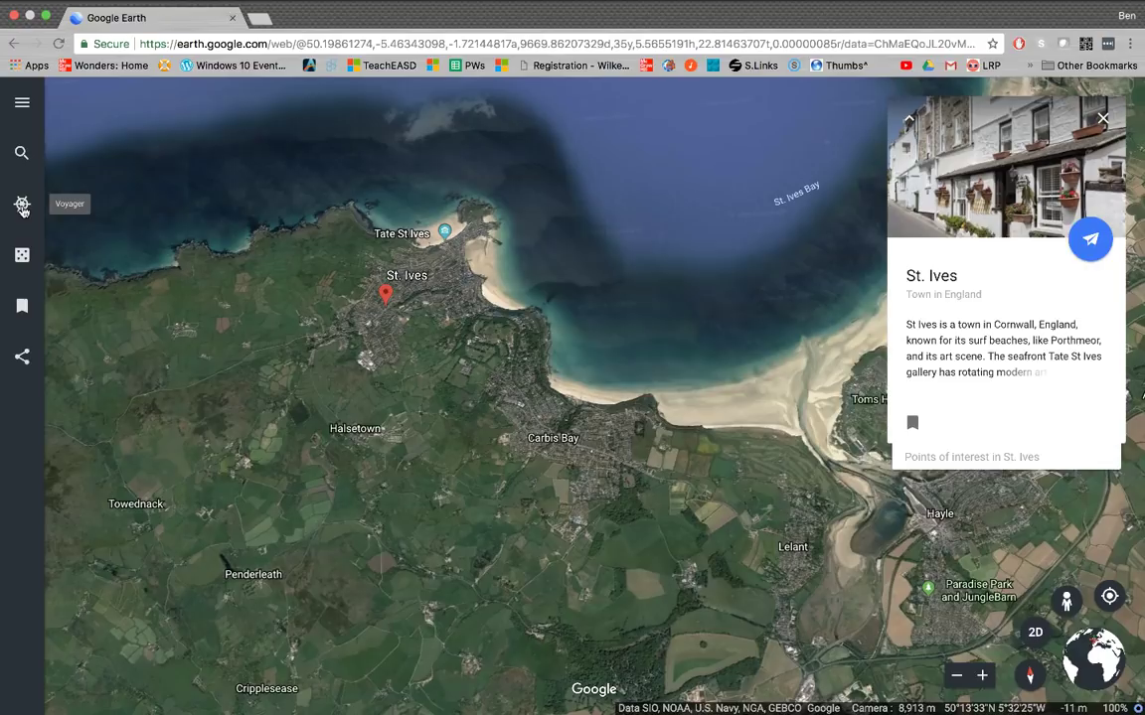
- Open Voyager and browse the Editor's Picks stories as far as Earth View and Crab Migration on Christmas Island
click(22, 205)
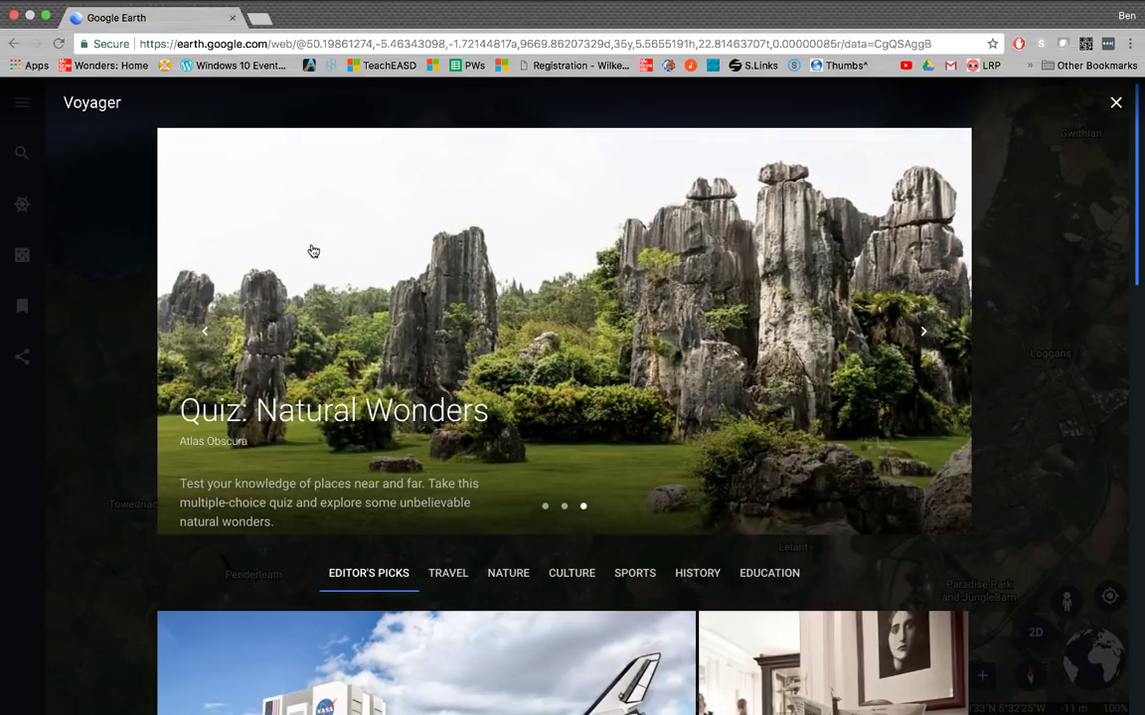
scroll(313, 251, down, 5)
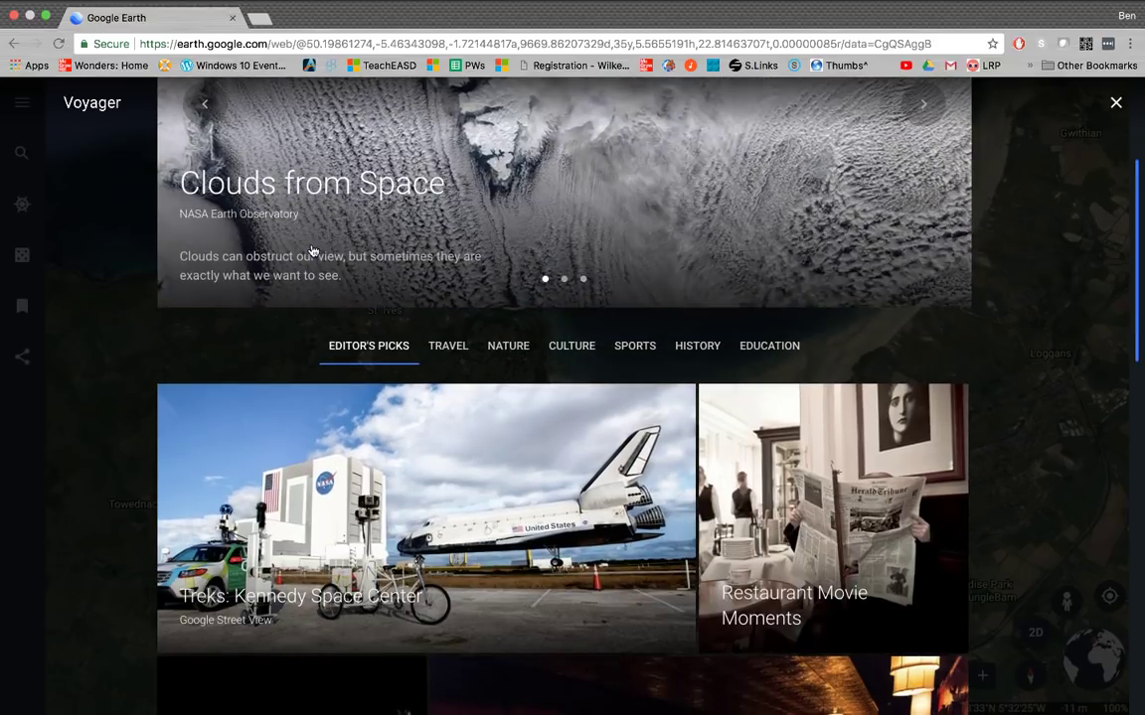
scroll(312, 250, down, 2)
scroll(313, 251, down, 1)
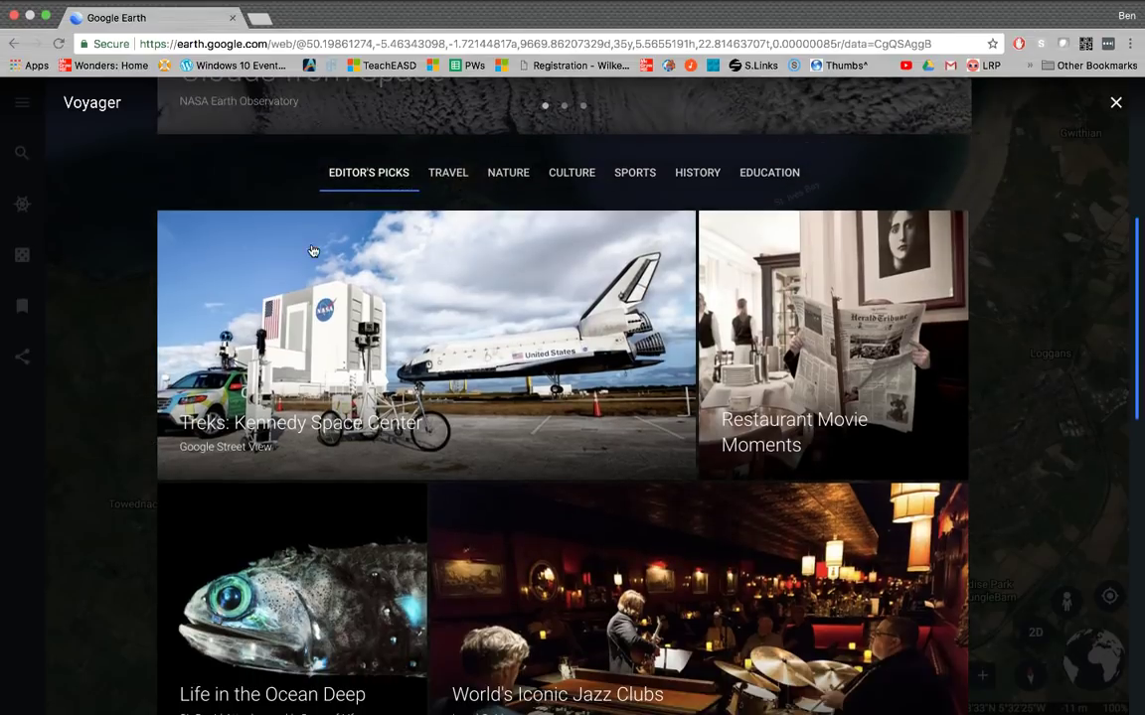
scroll(590, 398, down, 3)
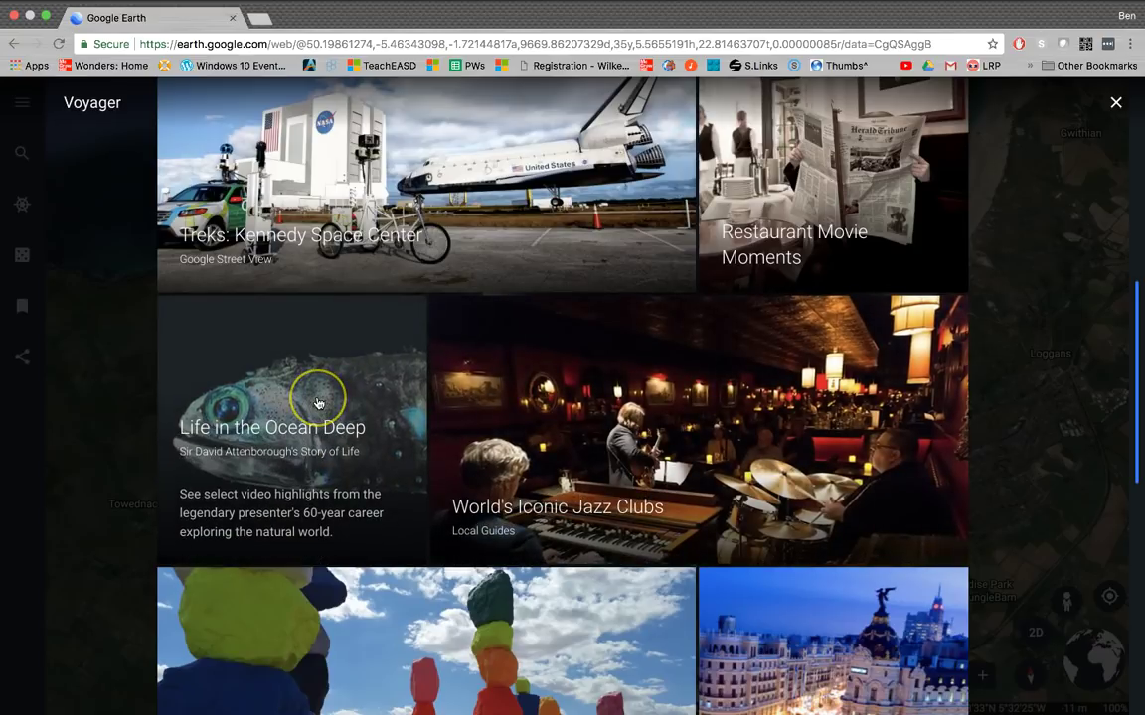
scroll(398, 377, down, 5)
click(500, 342)
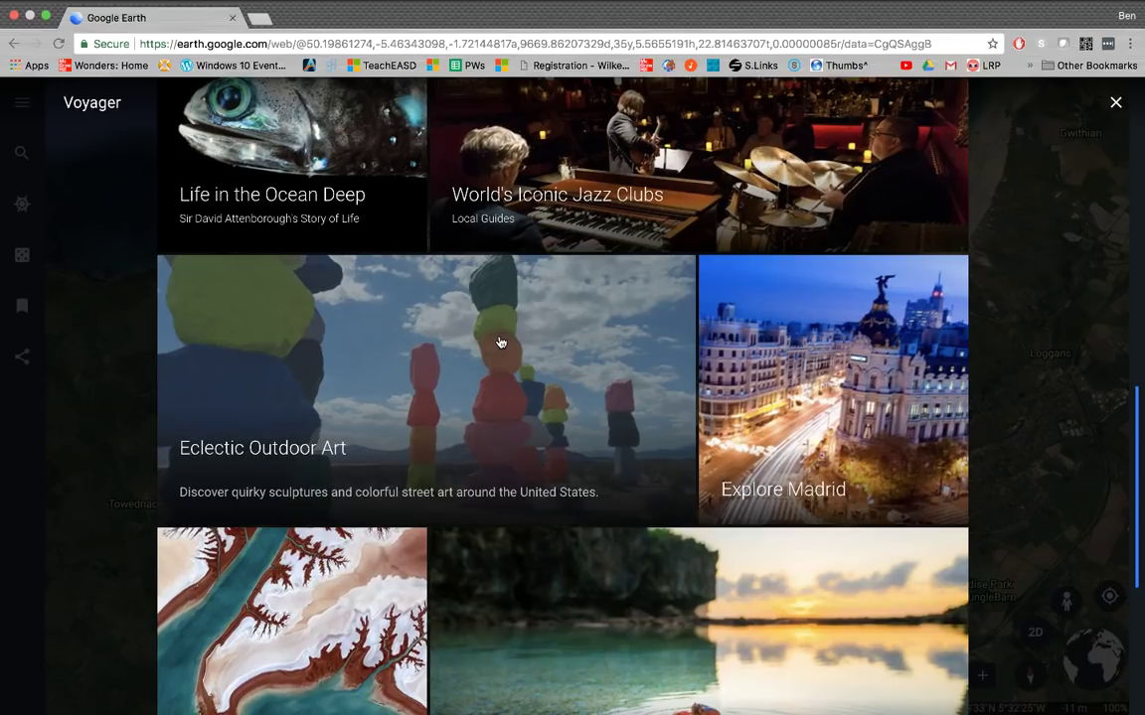
scroll(500, 341, down, 3)
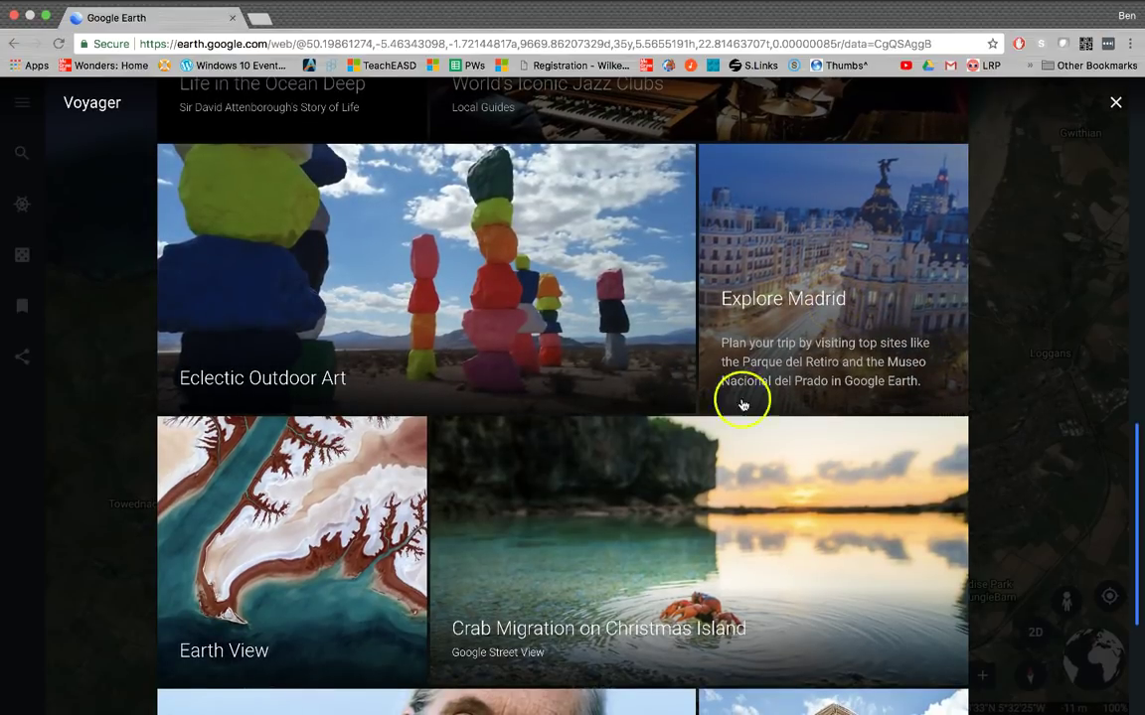
- Open the Crab Migration on Christmas Island story, start exploring it and advance to its Meet the Red Crab page
click(618, 576)
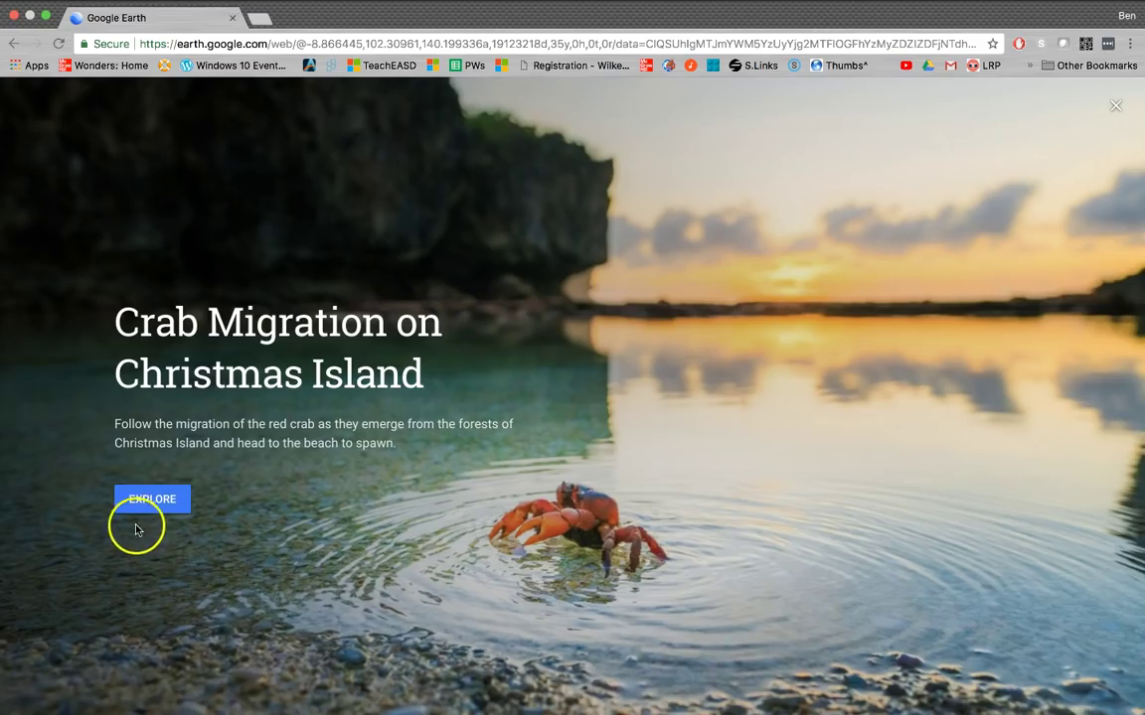
click(151, 511)
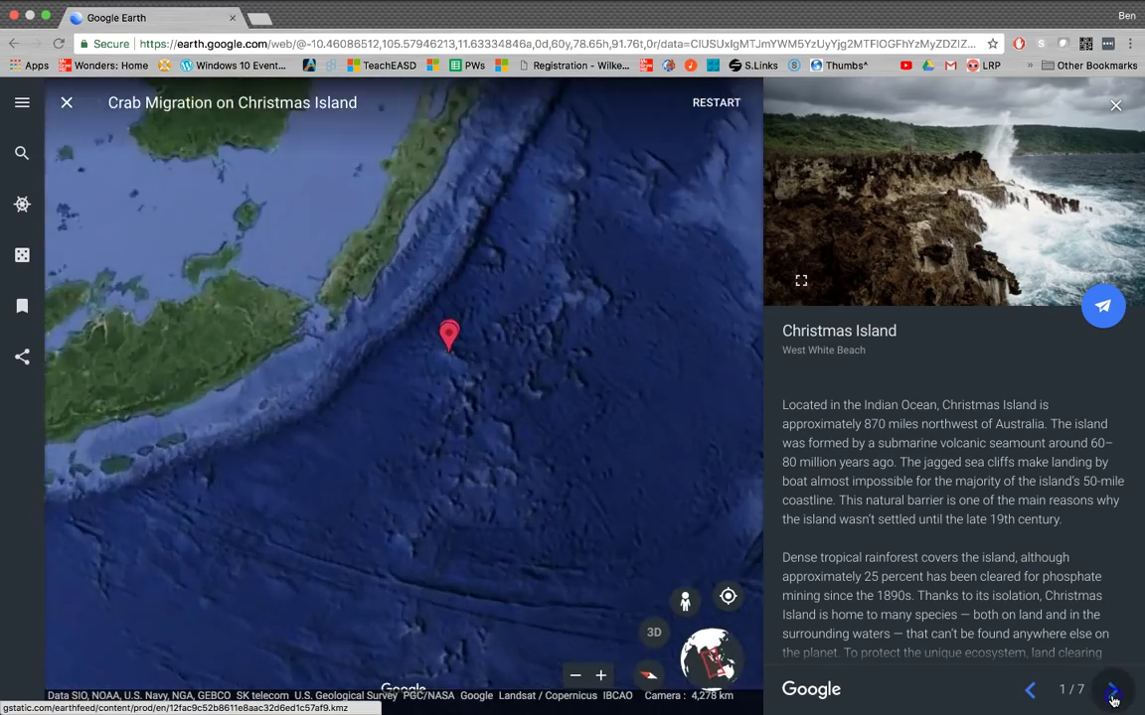
click(1113, 697)
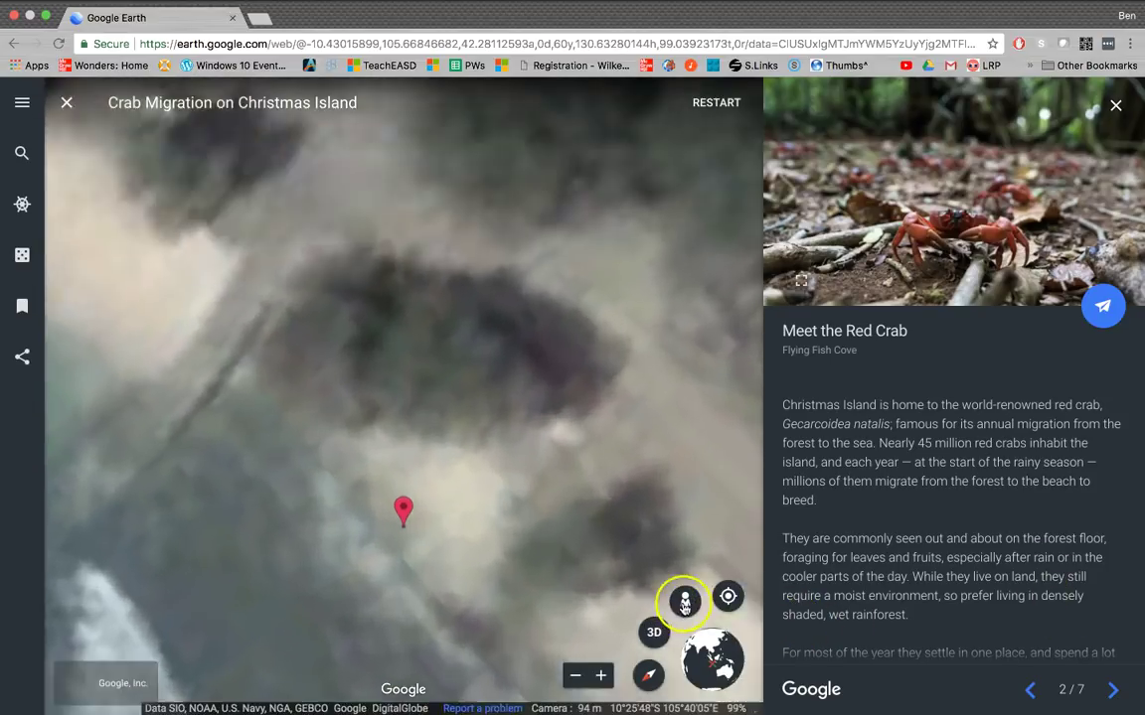
- Enter the Photo Sphere at Flying Fish Cove, turn from the crab-covered rock to the beach and move forward along the shore
click(684, 603)
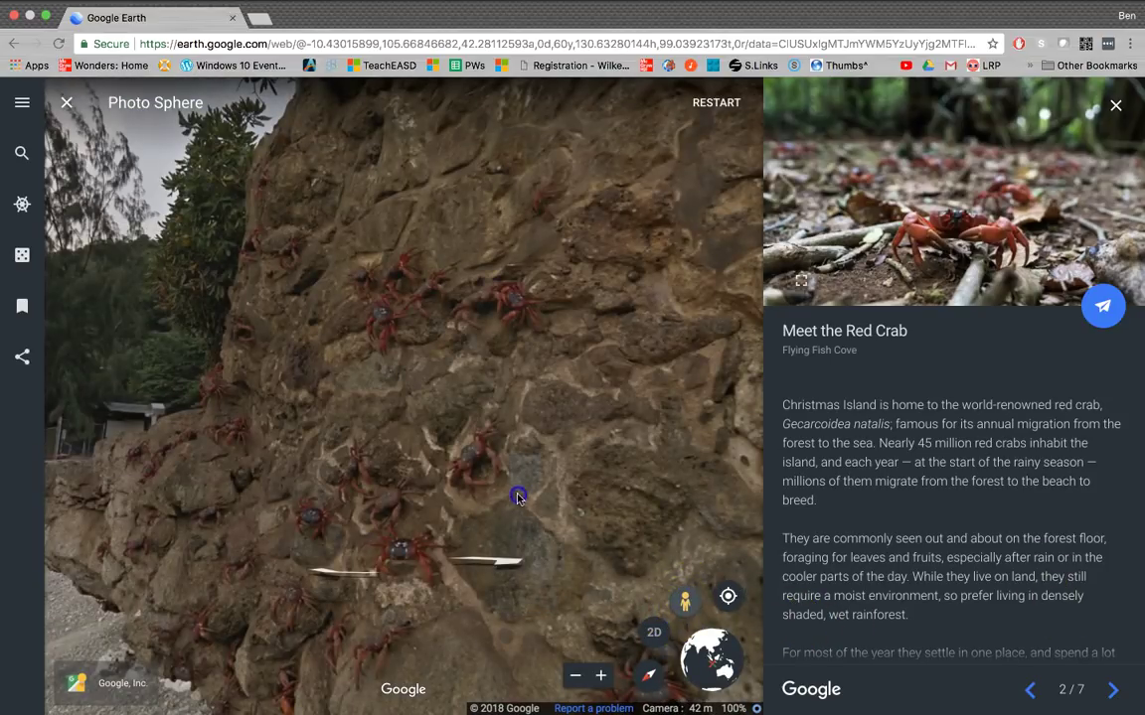
drag(590, 653, 345, 558)
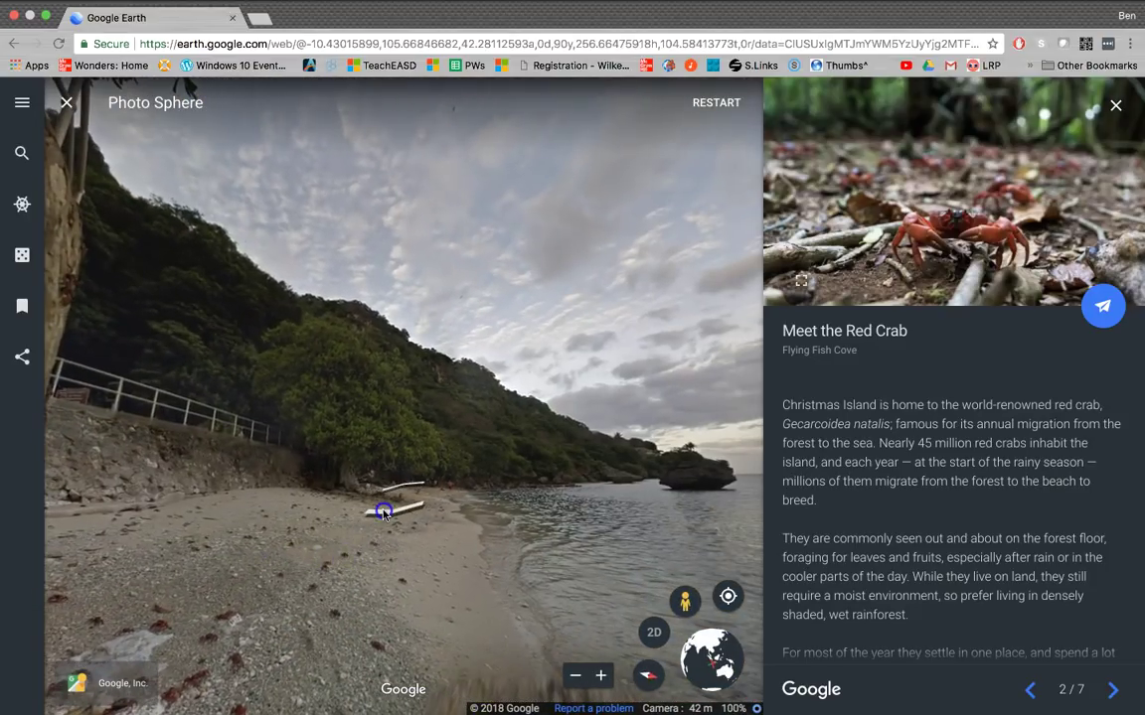
click(384, 512)
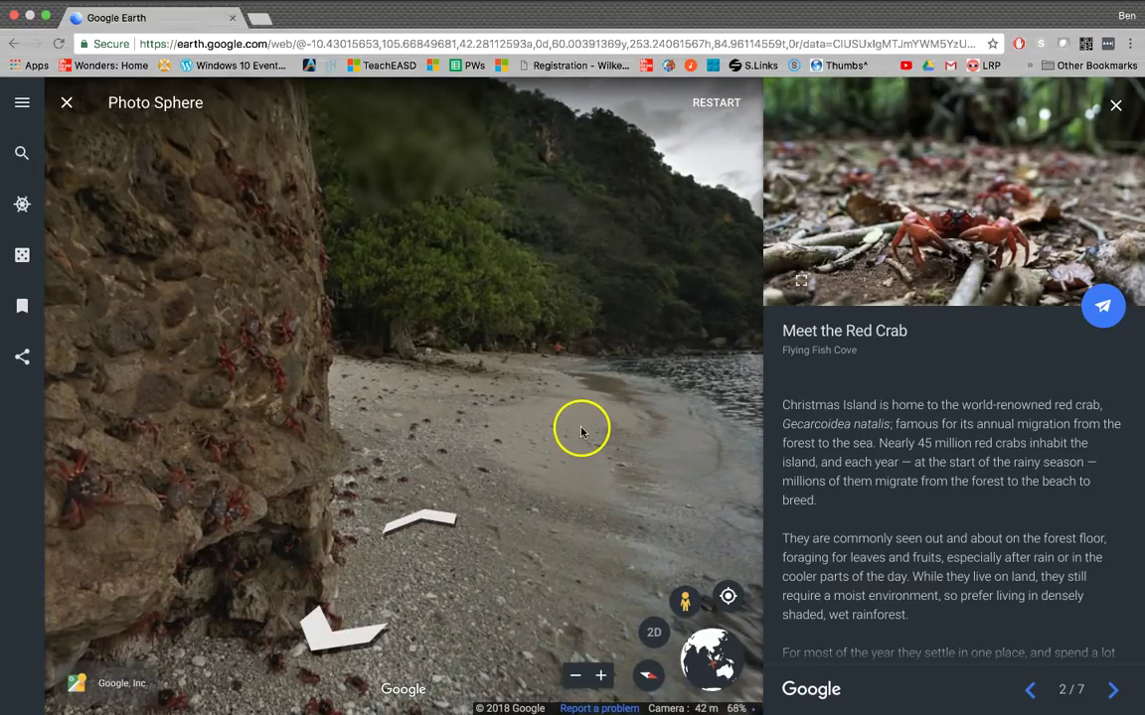
click(528, 398)
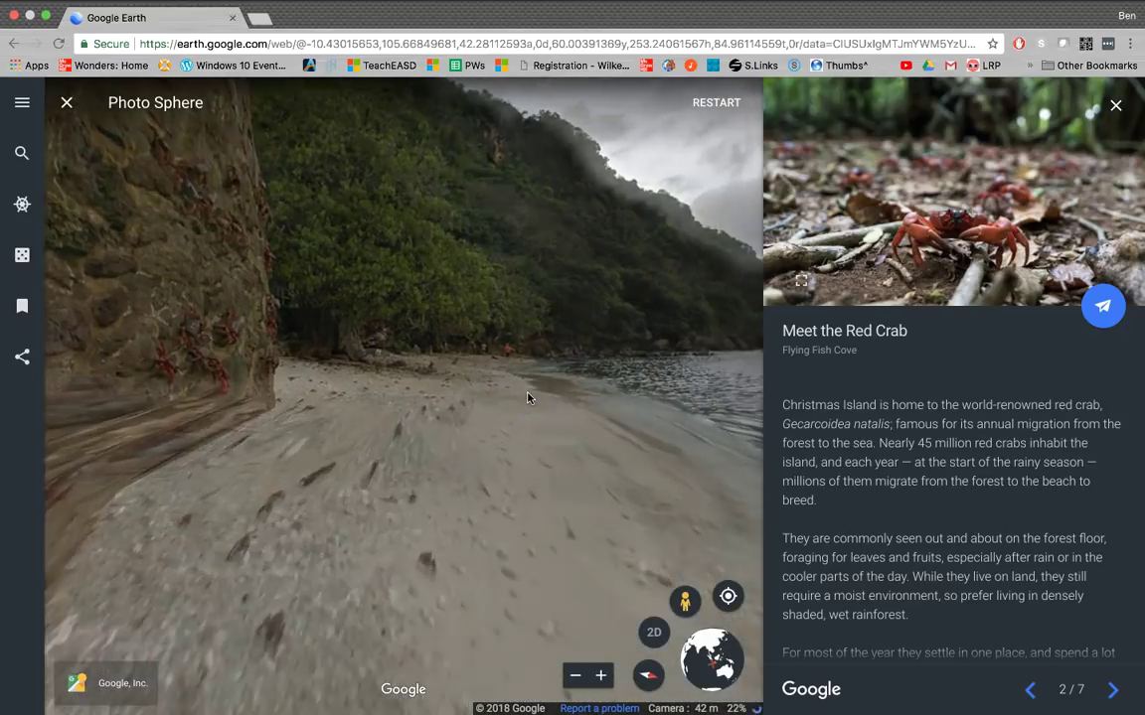
- Turn around on the beach to view the trees, the railed stone wall and the jetty with cranes across the water
drag(426, 385, 596, 348)
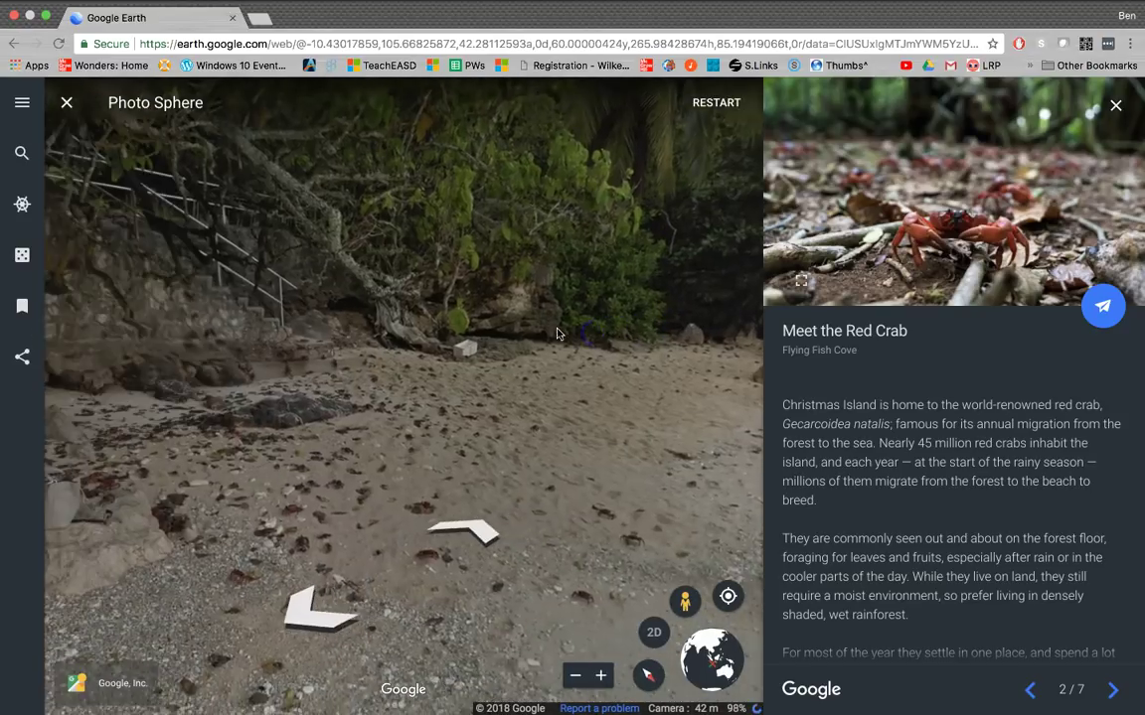
drag(486, 330, 698, 393)
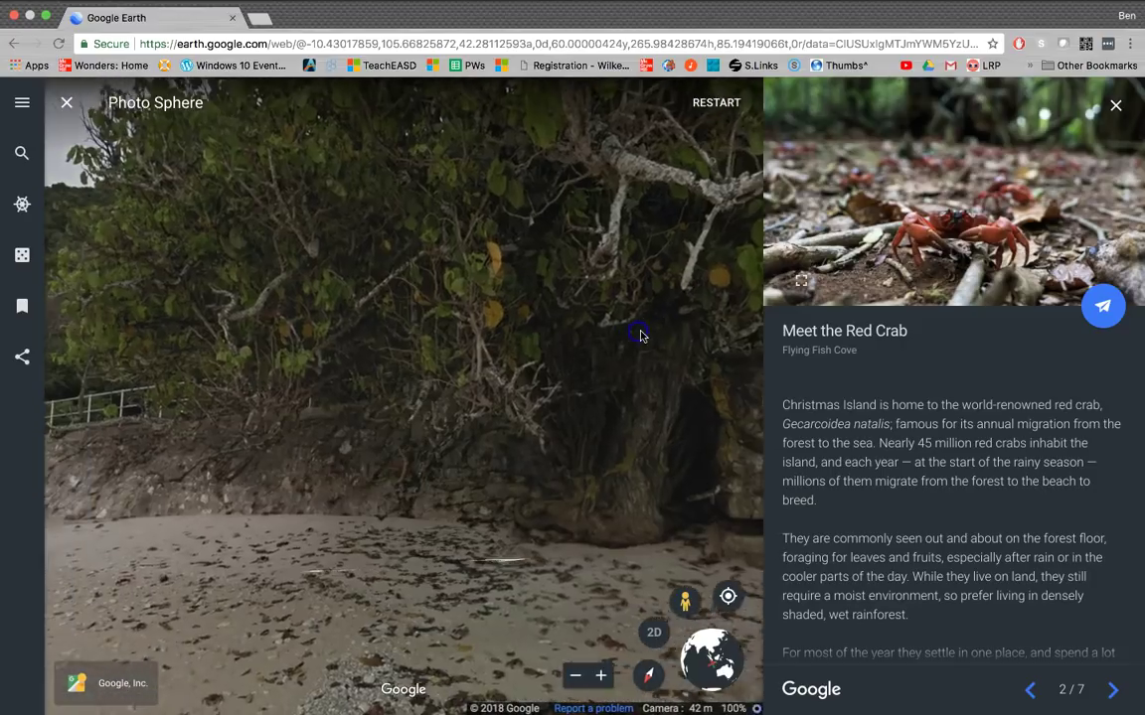
drag(365, 342, 596, 317)
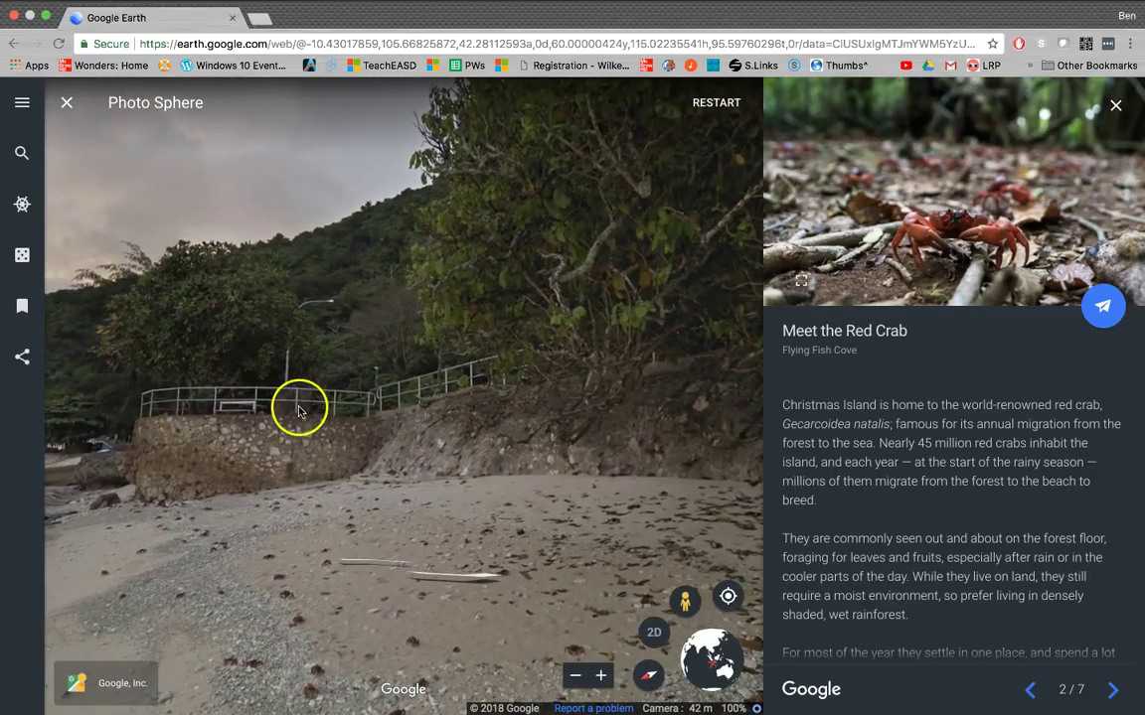
drag(299, 408, 626, 406)
drag(209, 370, 383, 281)
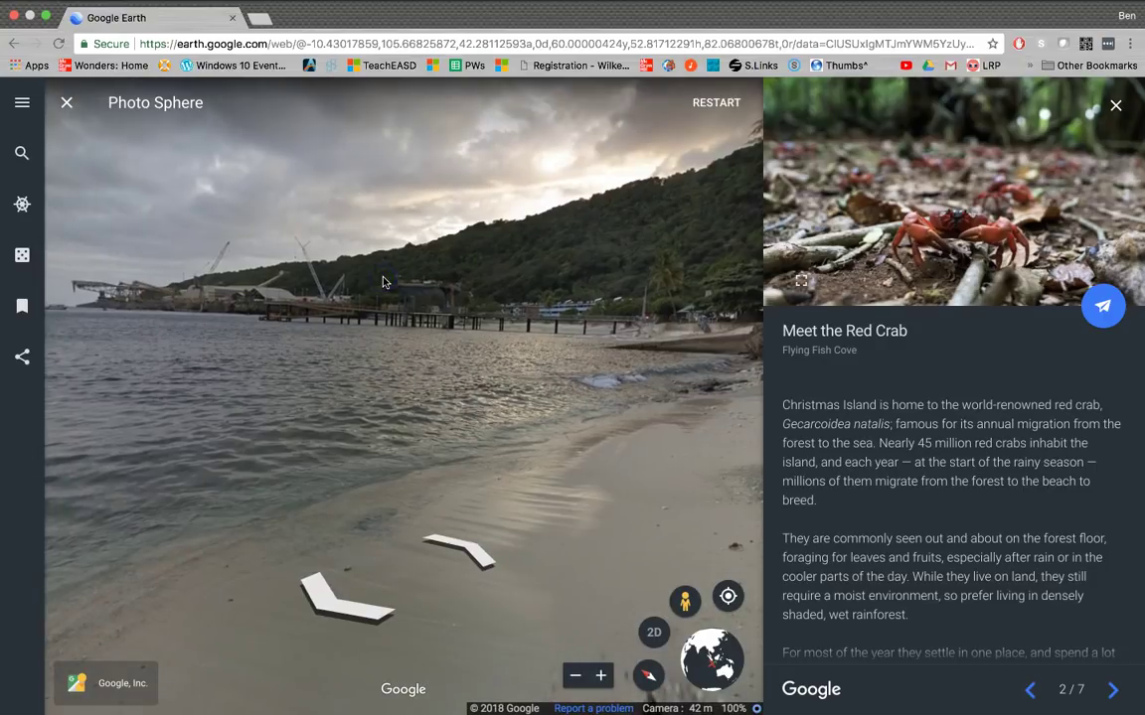